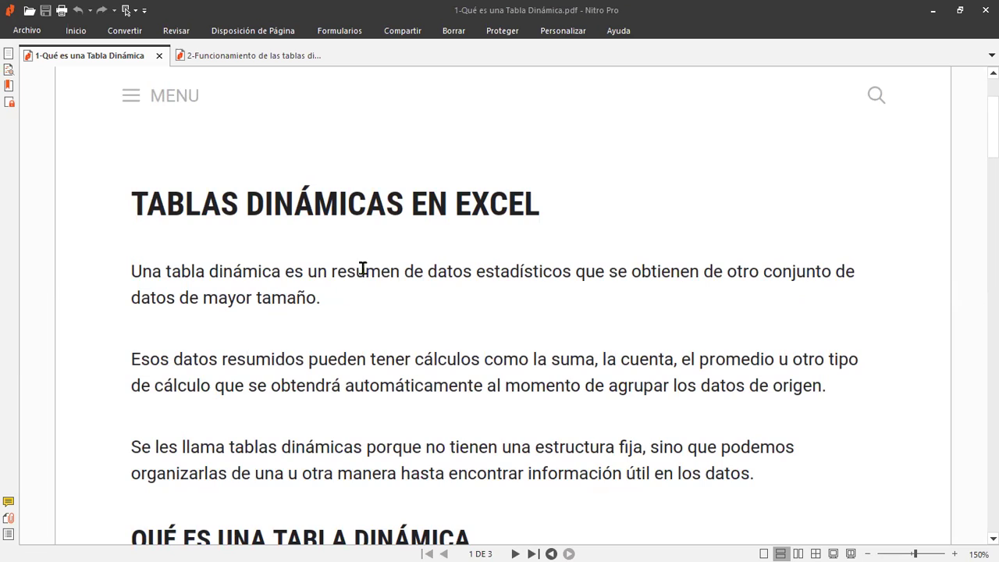
# Mark 'resumen' in the opening definition, then scroll down to the QUÉ ES UNA TABLA DINÁMICA heading
pyautogui.doubleClick(363, 270)
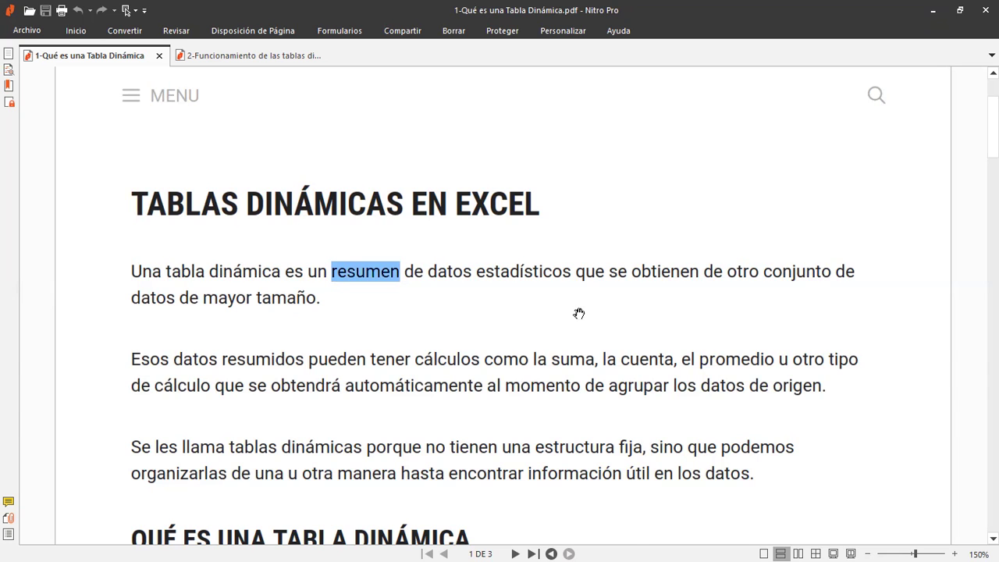
pyautogui.scroll(-3, 578, 314)
pyautogui.scroll(-1, 581, 314)
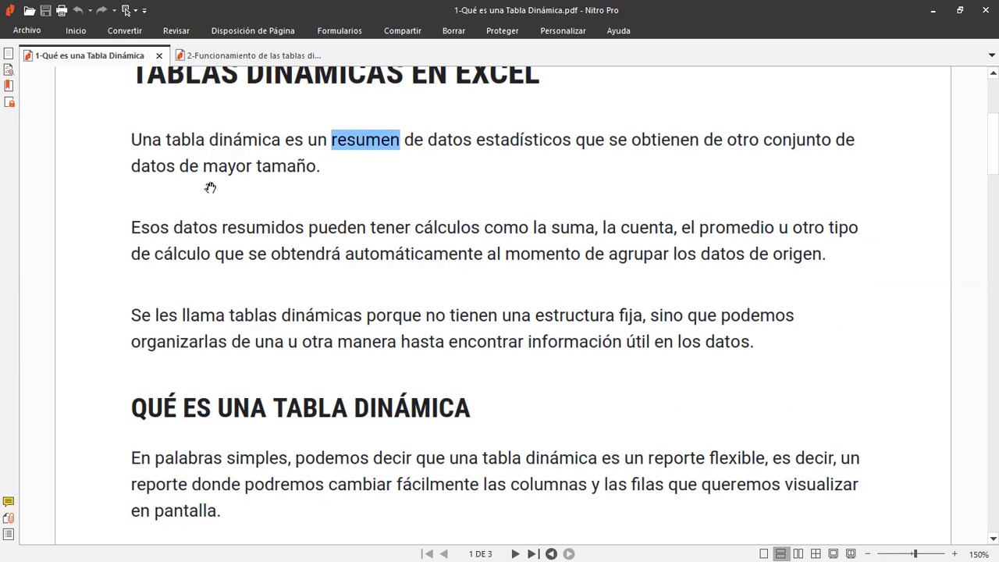
# With the Select tool, mark resumidos, suma, cuenta, promedio and 'otro tipo de cálculo' in the second paragraph
pyautogui.click(76, 36)
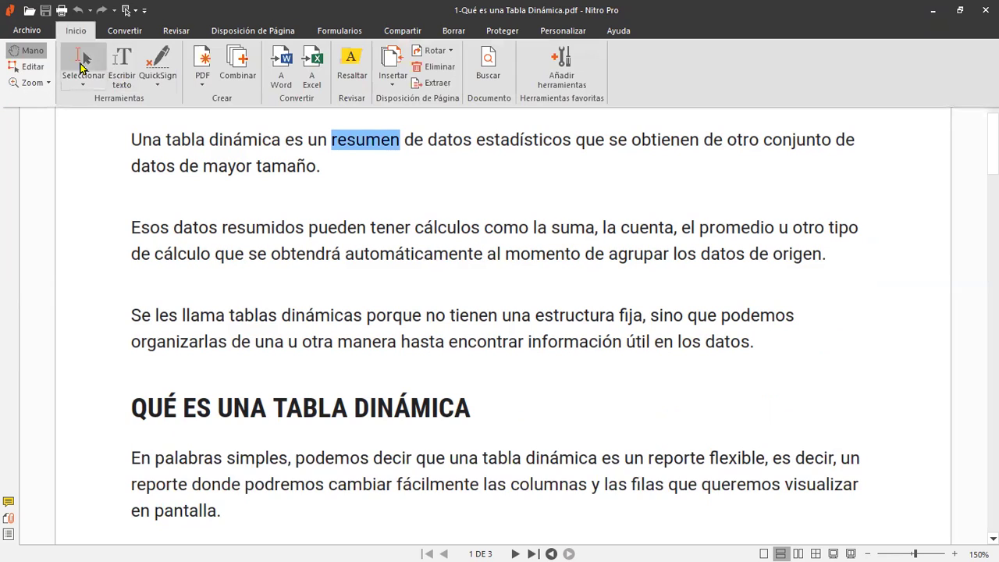
pyautogui.click(84, 60)
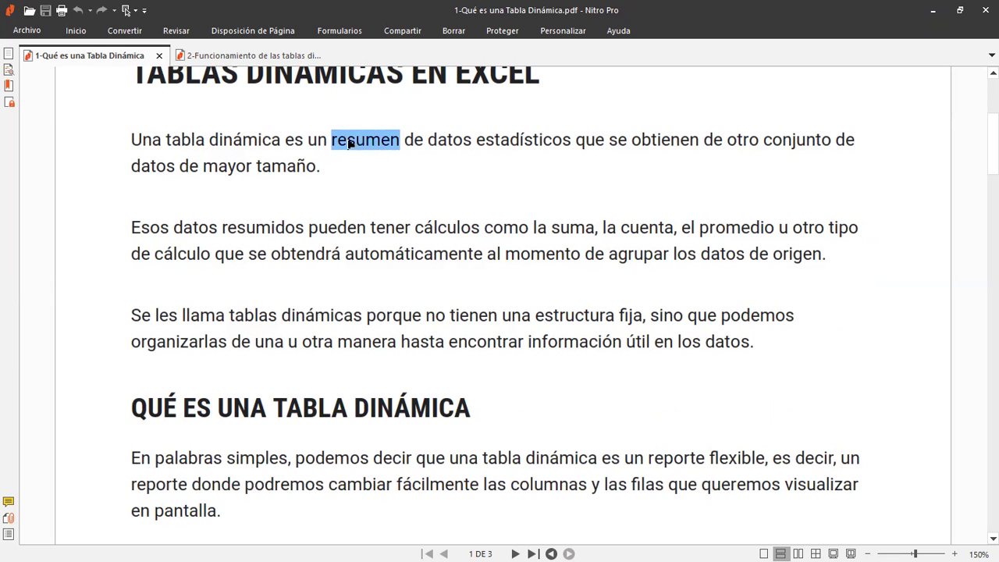
pyautogui.doubleClick(251, 227)
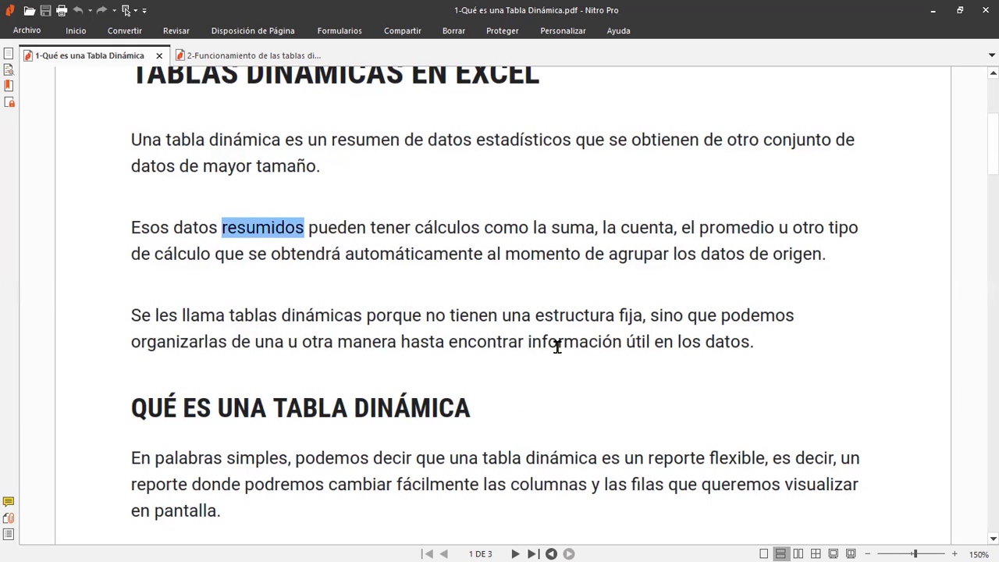
pyautogui.doubleClick(578, 228)
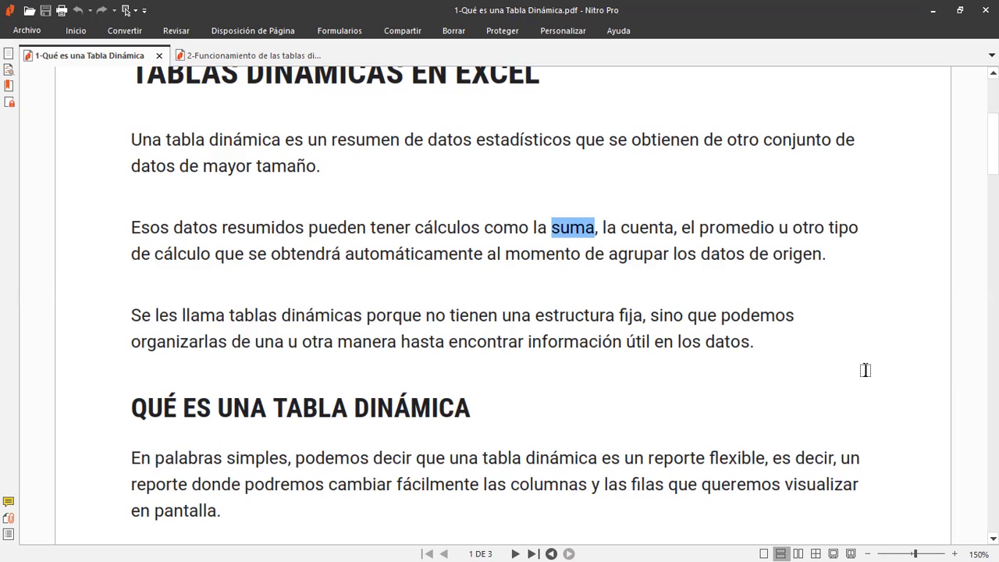
pyautogui.doubleClick(651, 227)
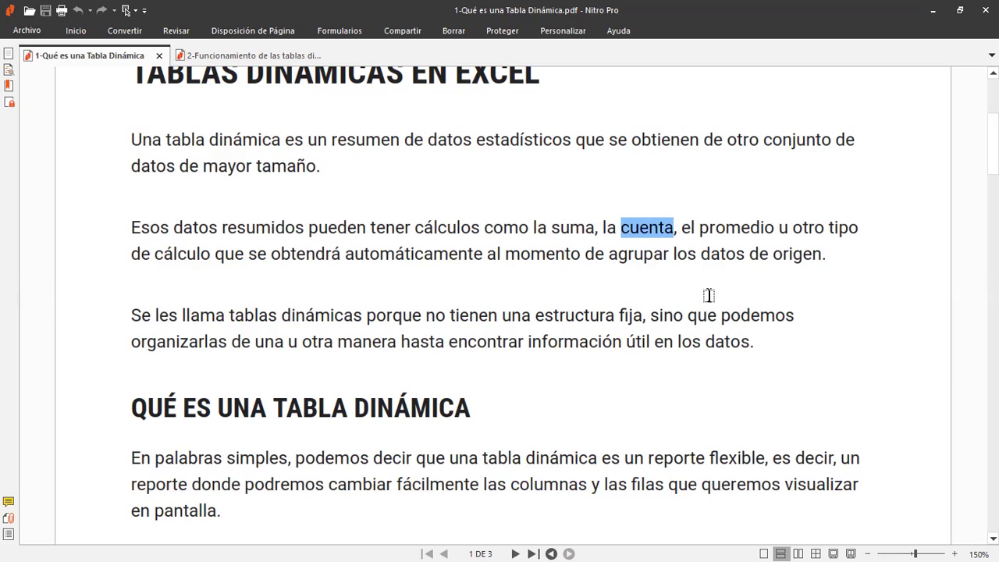
pyautogui.doubleClick(732, 228)
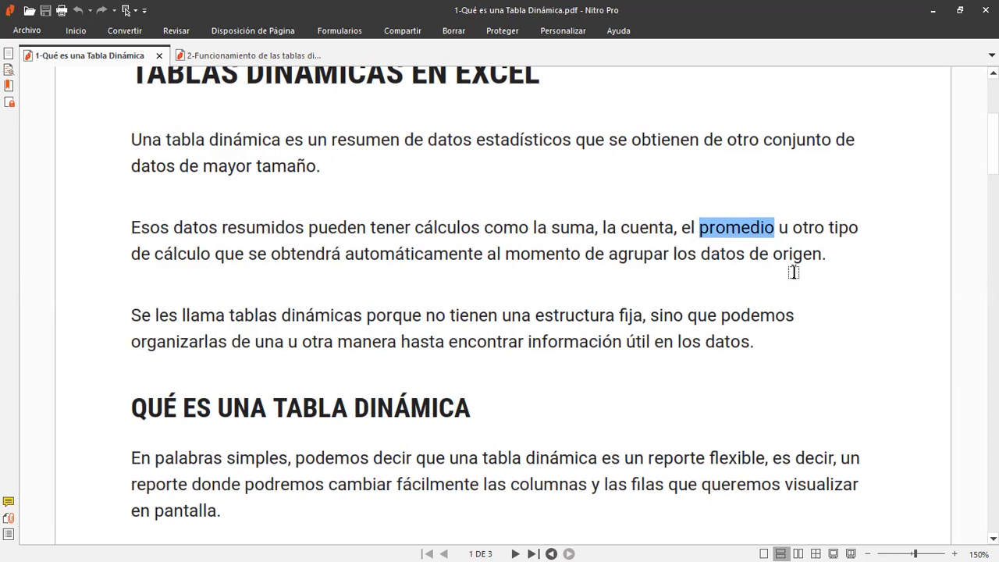
pyautogui.moveTo(791, 226); pyautogui.dragTo(213, 258)
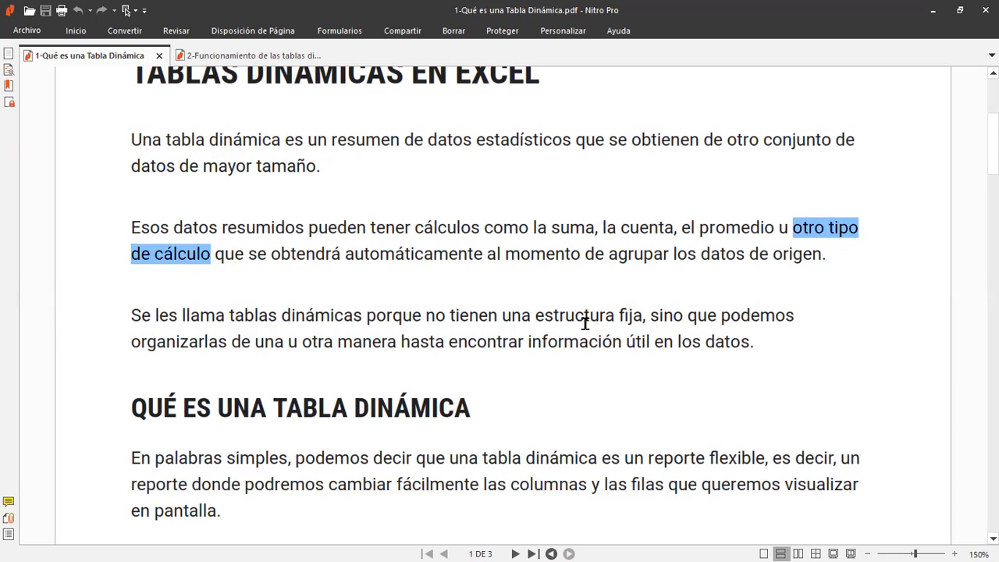
pyautogui.doubleClick(566, 233)
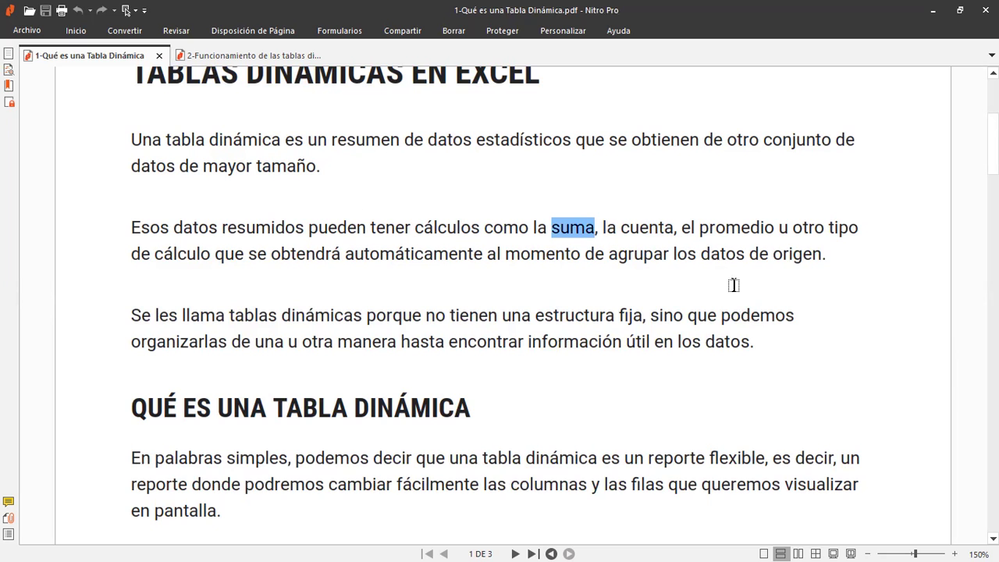
# Mark the whole 'Se les llama tablas dinámicas…' sentence across both lines, then clear it
pyautogui.scroll(-3, 552, 364)
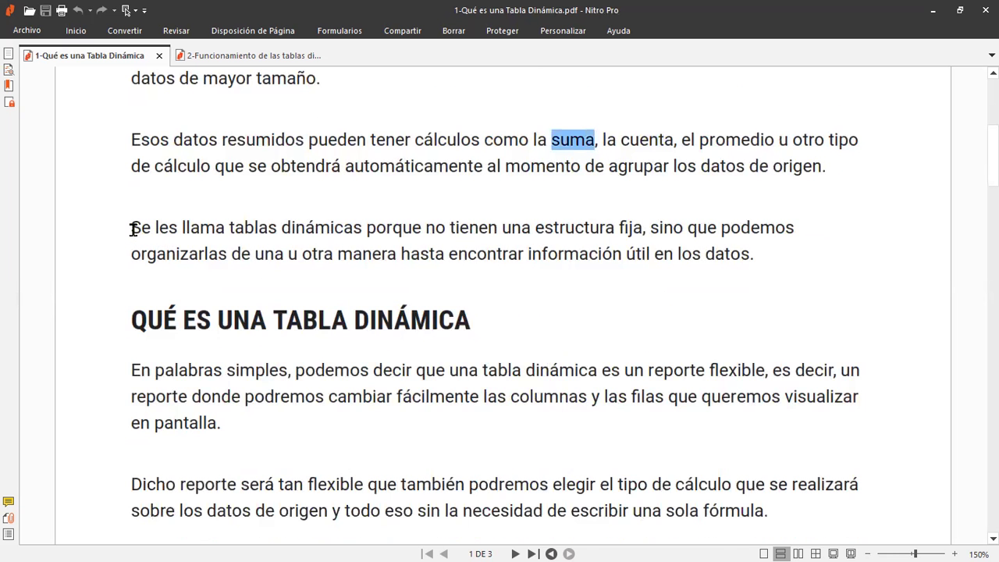
pyautogui.moveTo(131, 226)
pyautogui.mouseDown()
pyautogui.moveTo(551, 225)
pyautogui.moveTo(648, 235)
pyautogui.mouseUp()
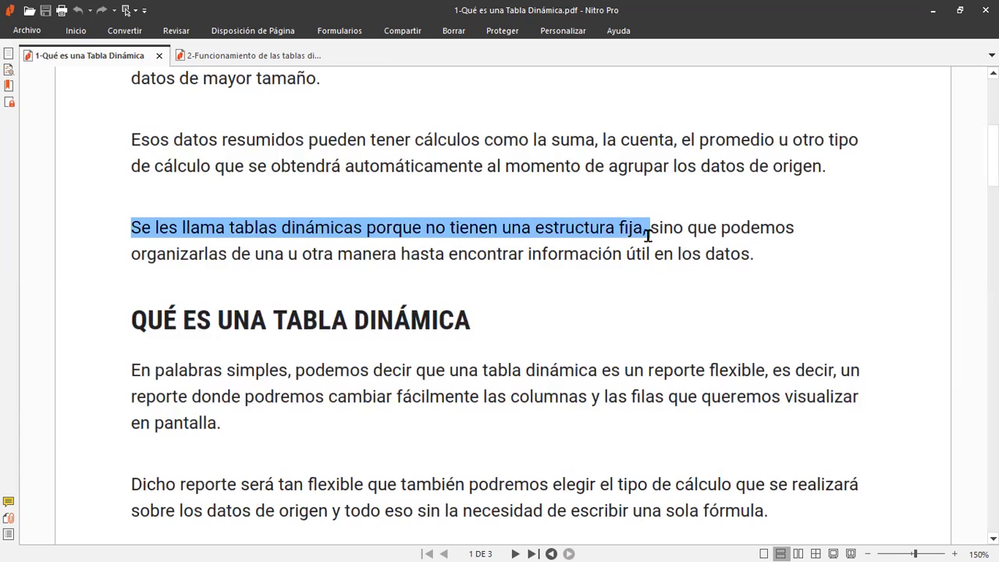
pyautogui.moveTo(648, 236)
pyautogui.mouseDown()
pyautogui.moveTo(796, 228)
pyautogui.moveTo(500, 263)
pyautogui.moveTo(248, 263)
pyautogui.moveTo(453, 255)
pyautogui.mouseUp()
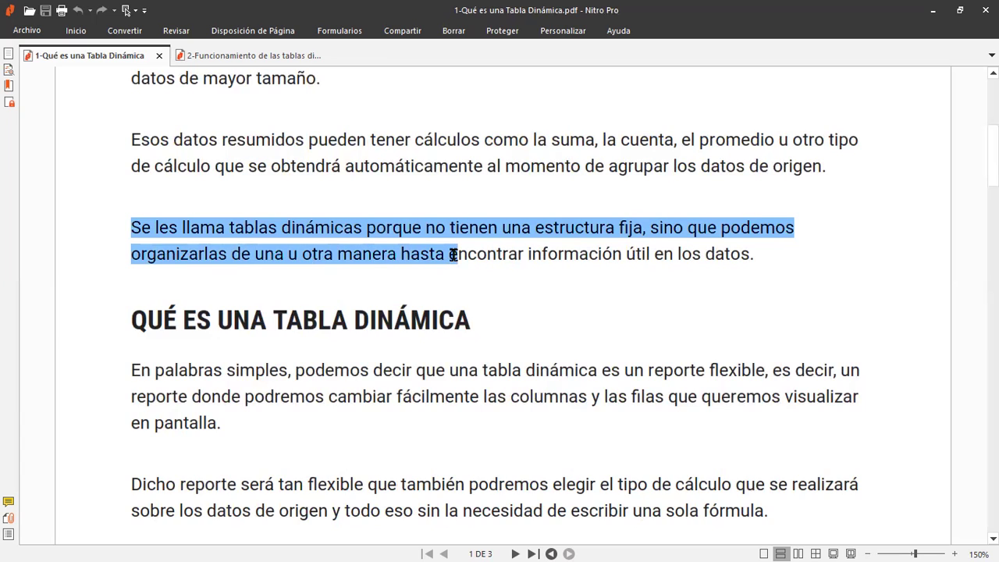
pyautogui.moveTo(453, 254); pyautogui.dragTo(756, 256)
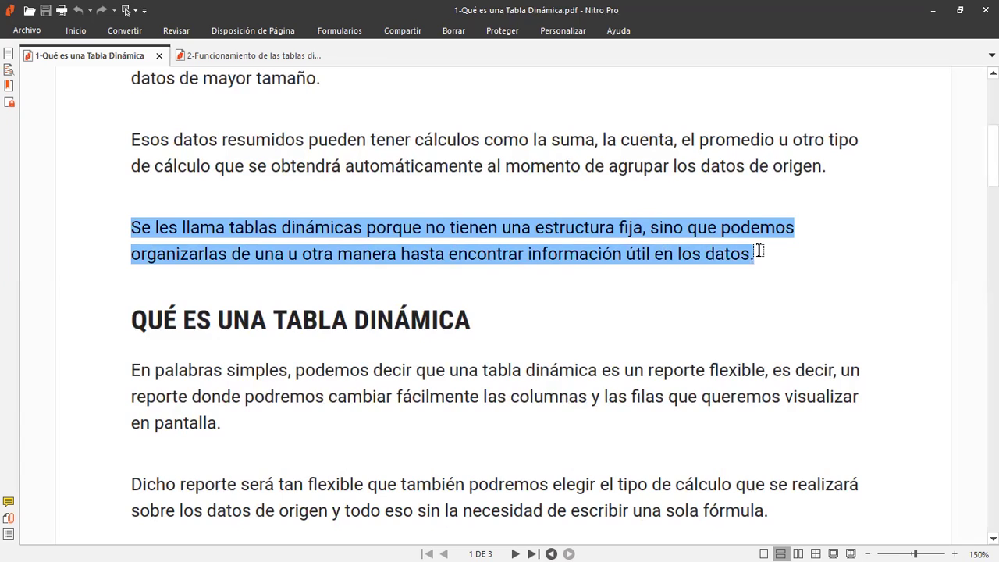
pyautogui.click(295, 258)
# Mark the words 'u otra', then move the marking to 'estructura fija'
pyautogui.moveTo(287, 256); pyautogui.dragTo(331, 258)
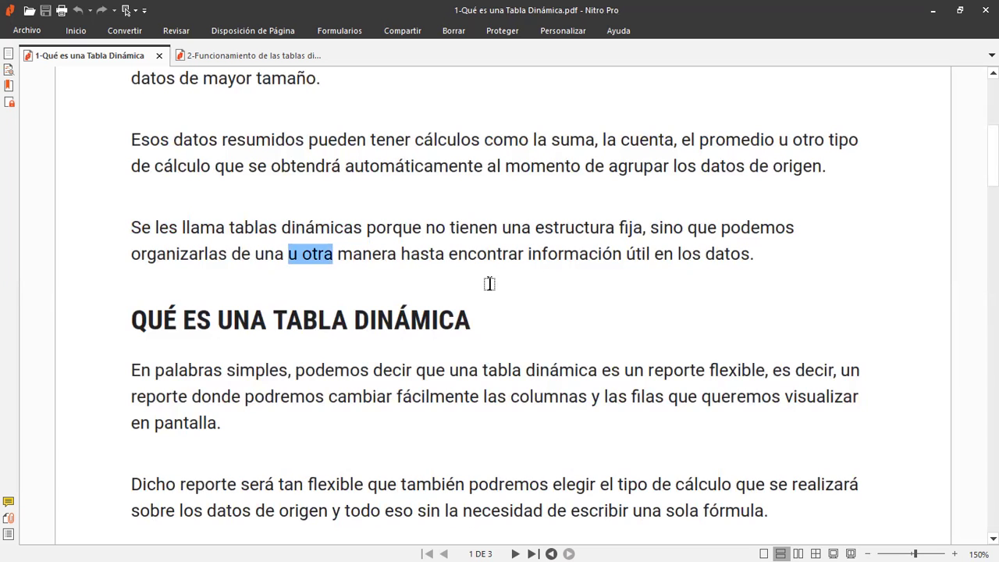
pyautogui.scroll(-1, 492, 281)
pyautogui.scroll(-1, 508, 286)
pyautogui.scroll(-1, 515, 299)
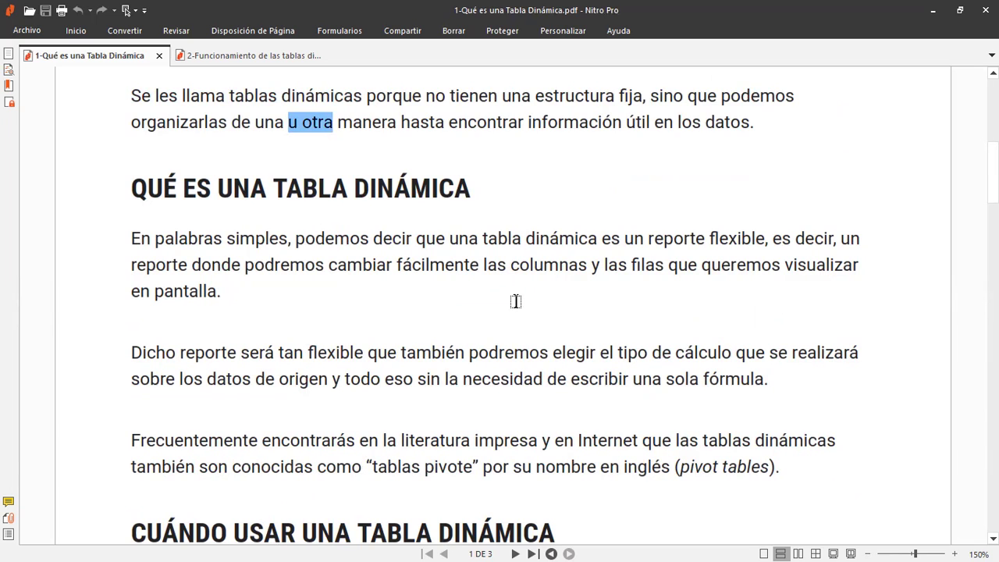
pyautogui.click(521, 185)
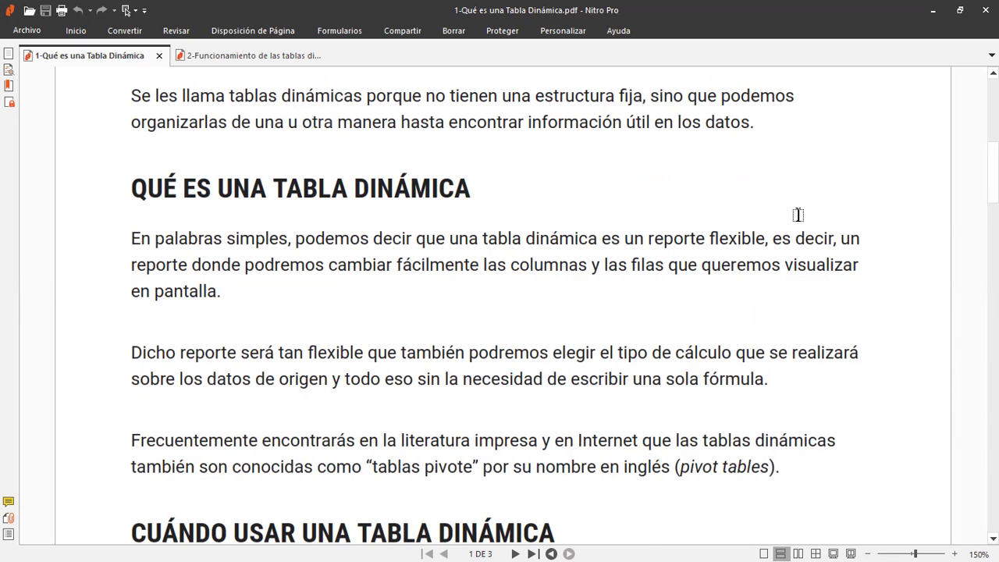
pyautogui.scroll(2, 797, 215)
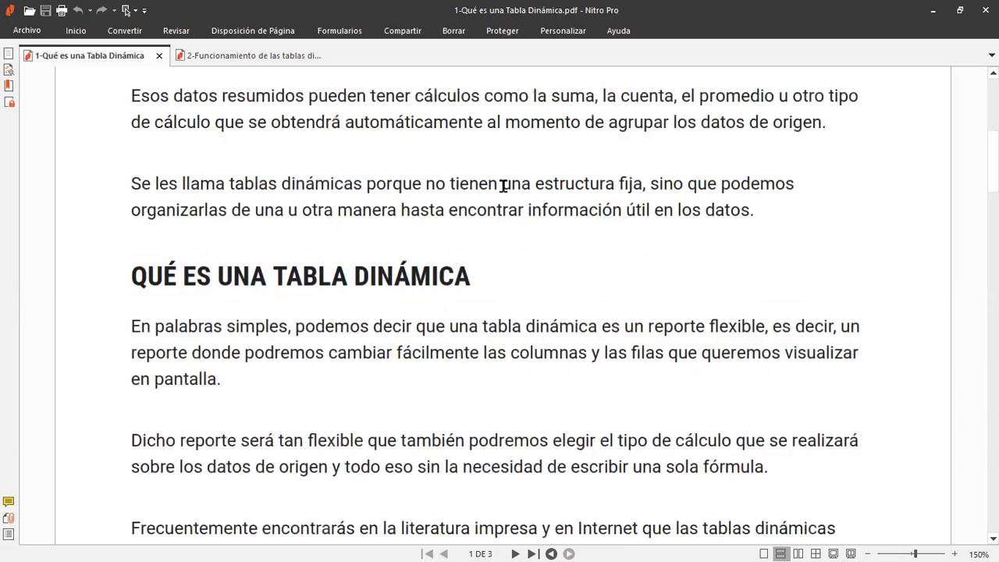
pyautogui.moveTo(536, 184); pyautogui.dragTo(643, 187)
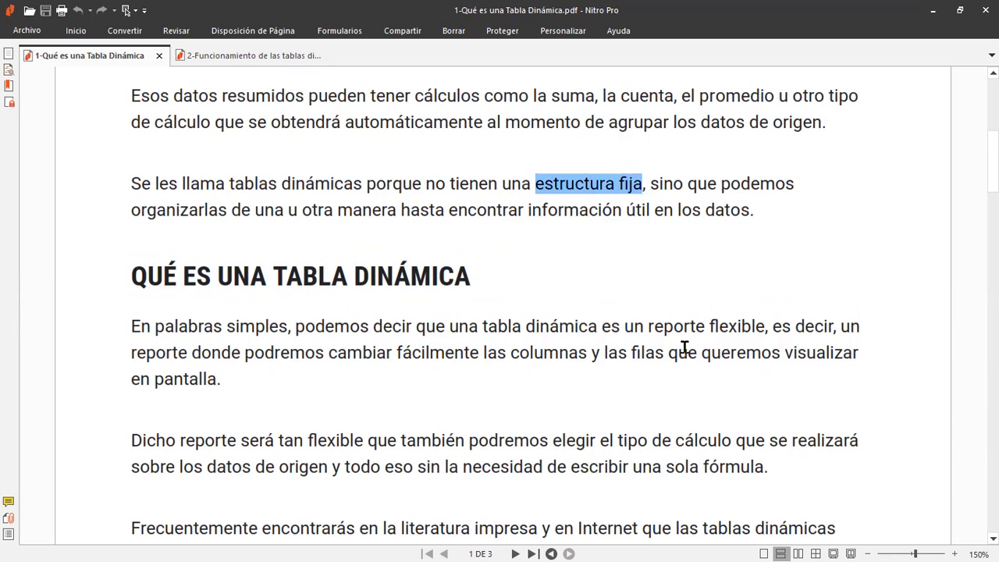
# Look through the open Excel workbooks, then open Tabla Dinamica Elementos Calculados from its folder
pyautogui.hotkey('alt', 'Tab')
pyautogui.hotkey('alt', 'Tab')
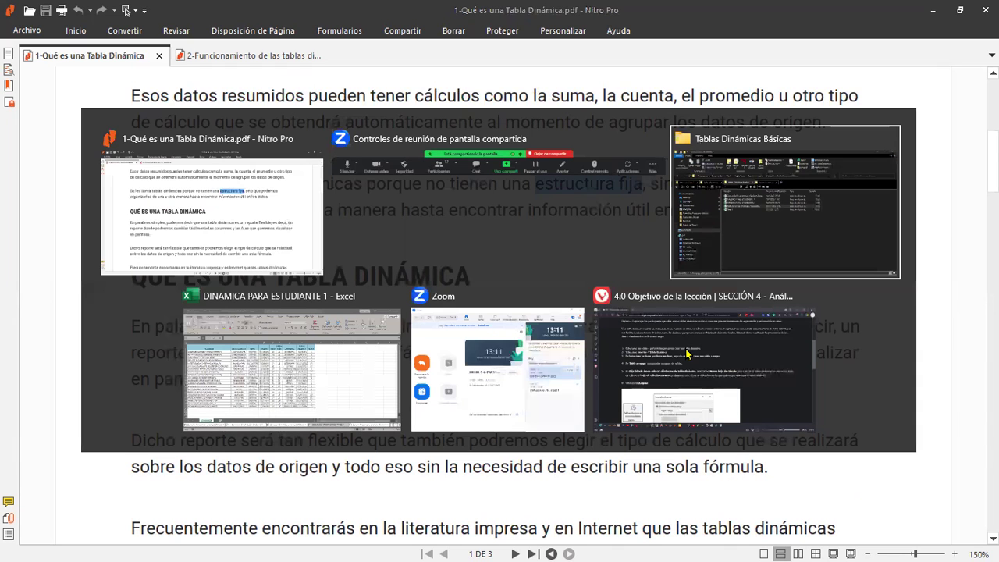
pyautogui.hotkey('alt', 'Tab')
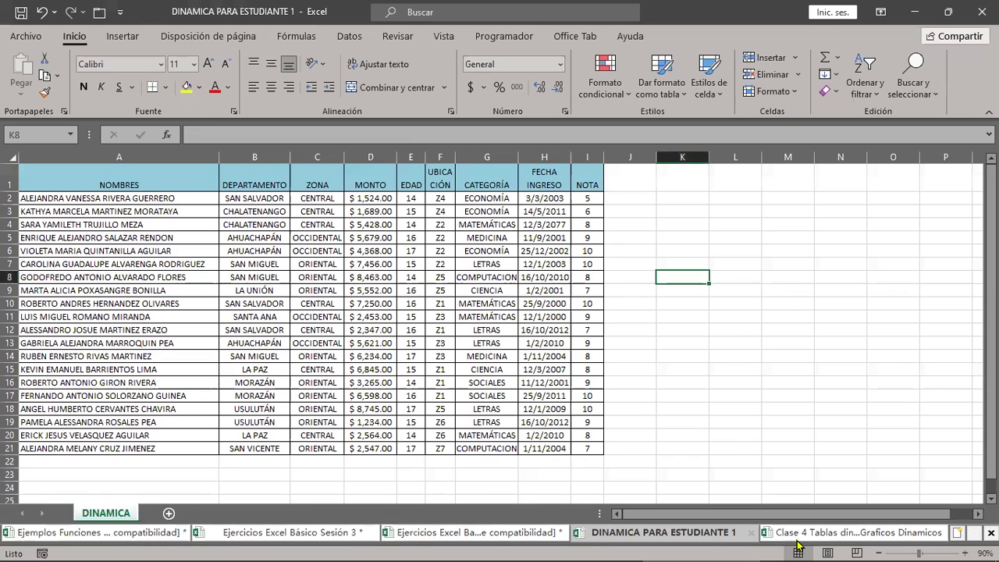
pyautogui.click(473, 538)
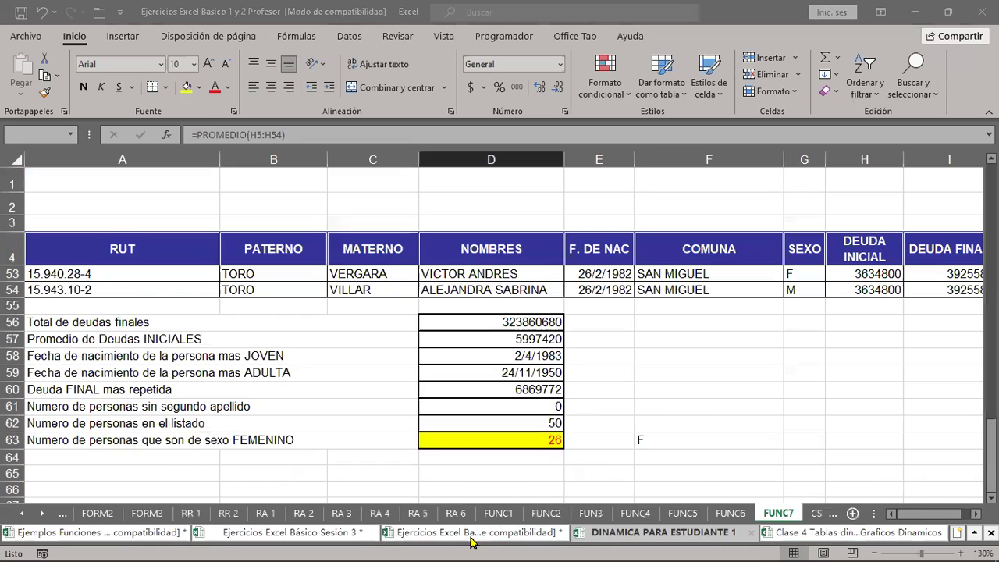
pyautogui.click(612, 532)
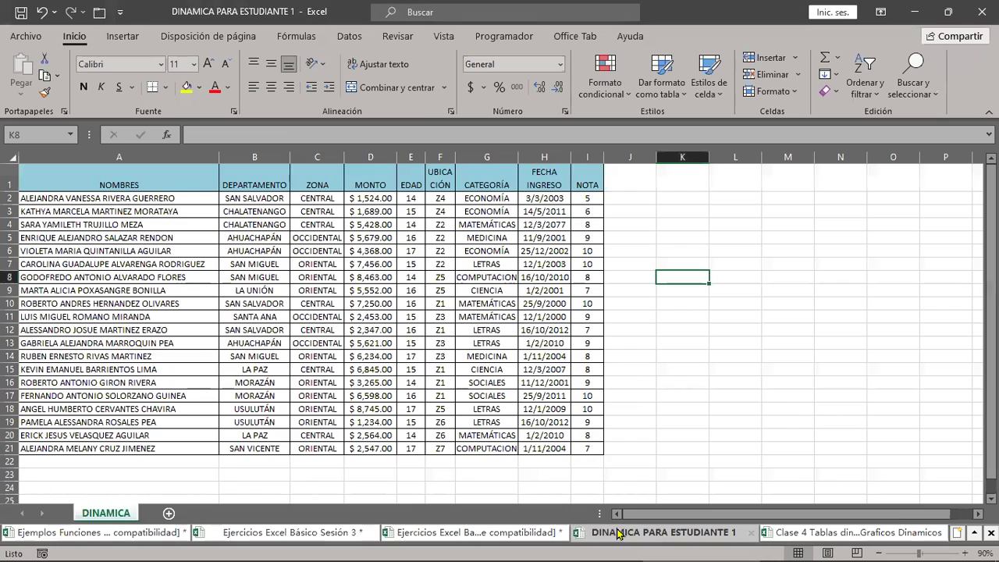
pyautogui.click(850, 533)
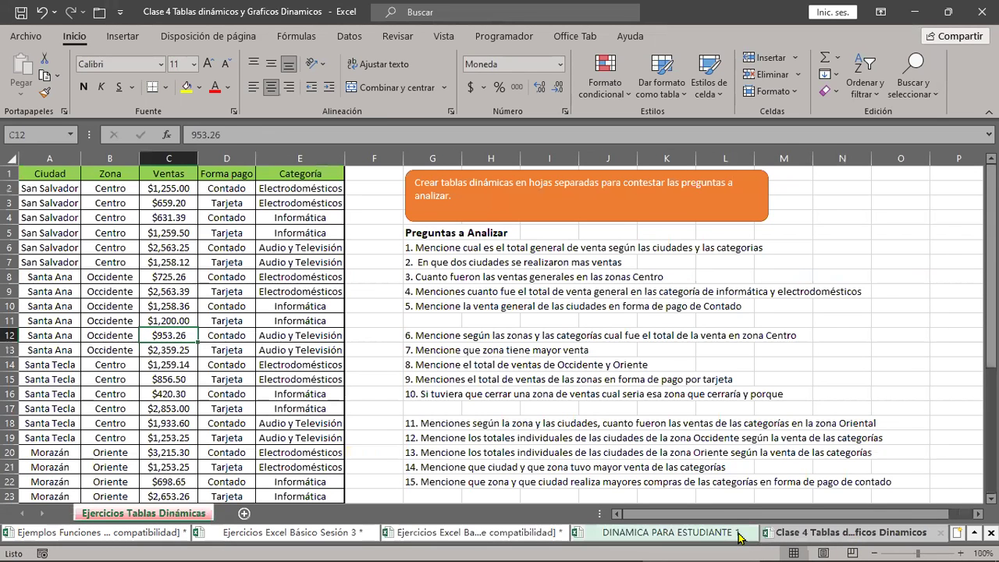
pyautogui.click(71, 532)
pyautogui.click(275, 533)
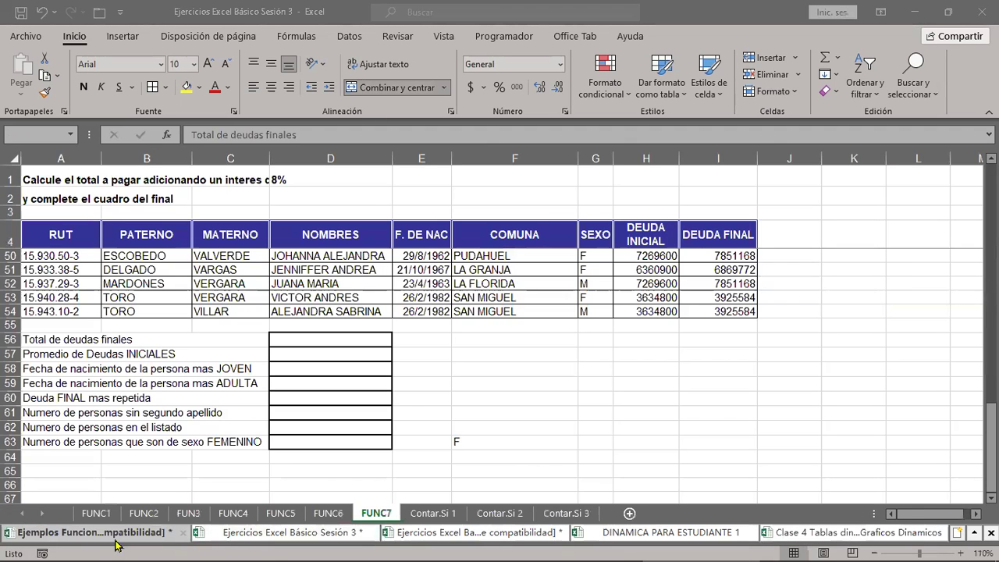
pyautogui.hotkey('alt', 'Tab')
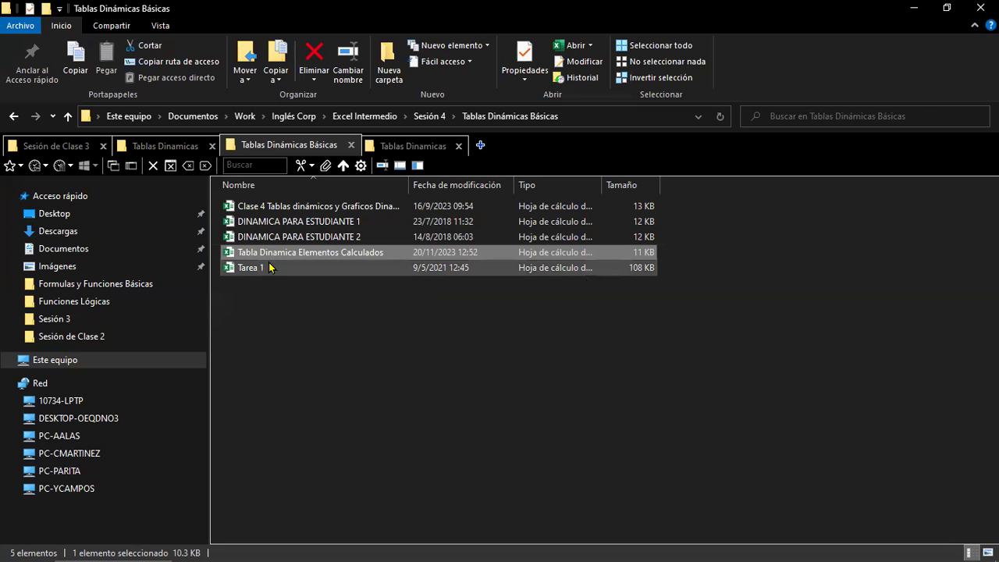
pyautogui.doubleClick(275, 260)
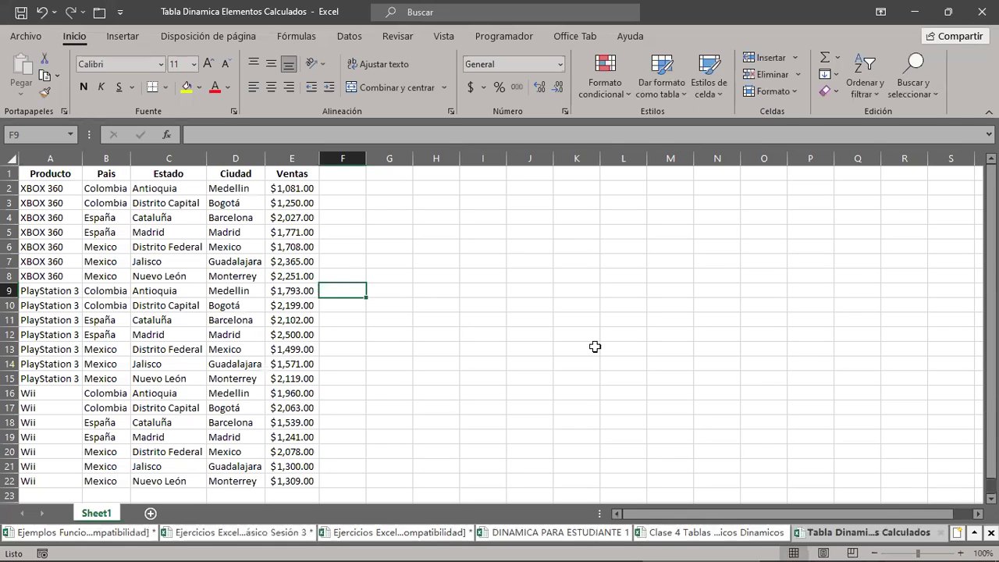
# Zoom the sales sheet in to 150%
pyautogui.click(961, 552)
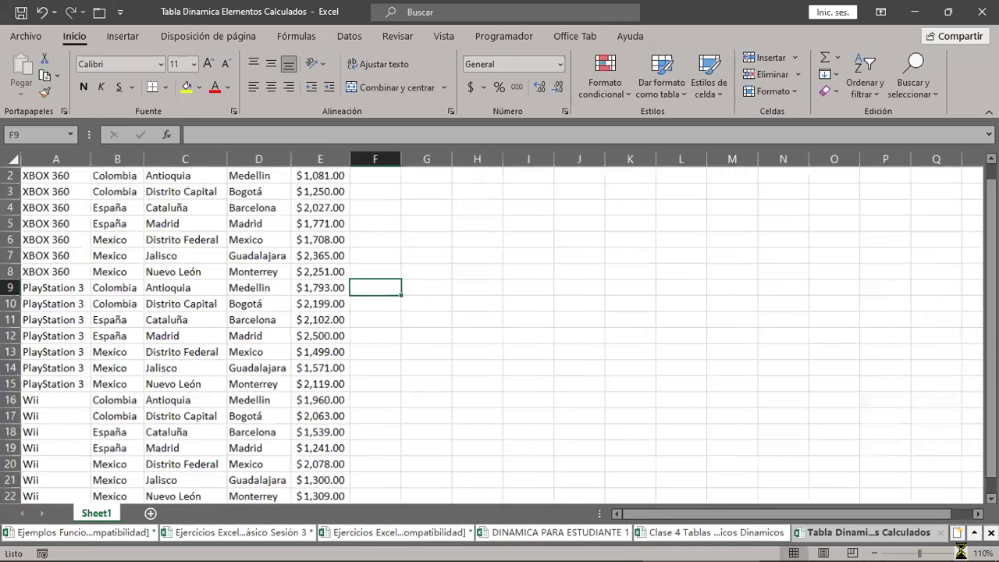
pyautogui.click(961, 552)
pyautogui.click(961, 542)
pyautogui.click(962, 542)
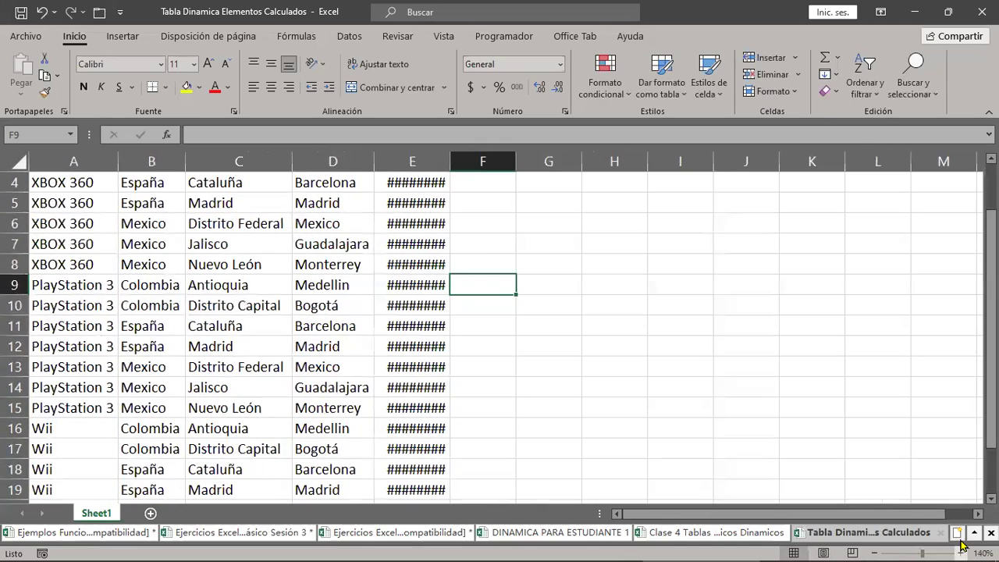
pyautogui.scroll(2, 684, 390)
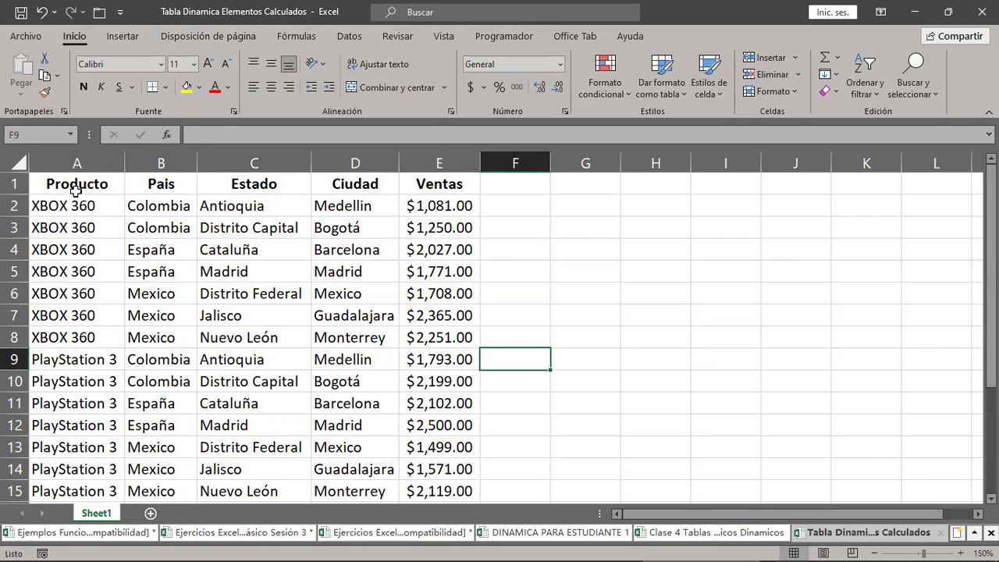
# Highlight the Producto, Pais, Estado, Ciudad and Ventas columns in turn, then glance at the PDF
pyautogui.moveTo(76, 192); pyautogui.dragTo(70, 487)
pyautogui.moveTo(151, 184); pyautogui.dragTo(167, 446)
pyautogui.click(285, 188)
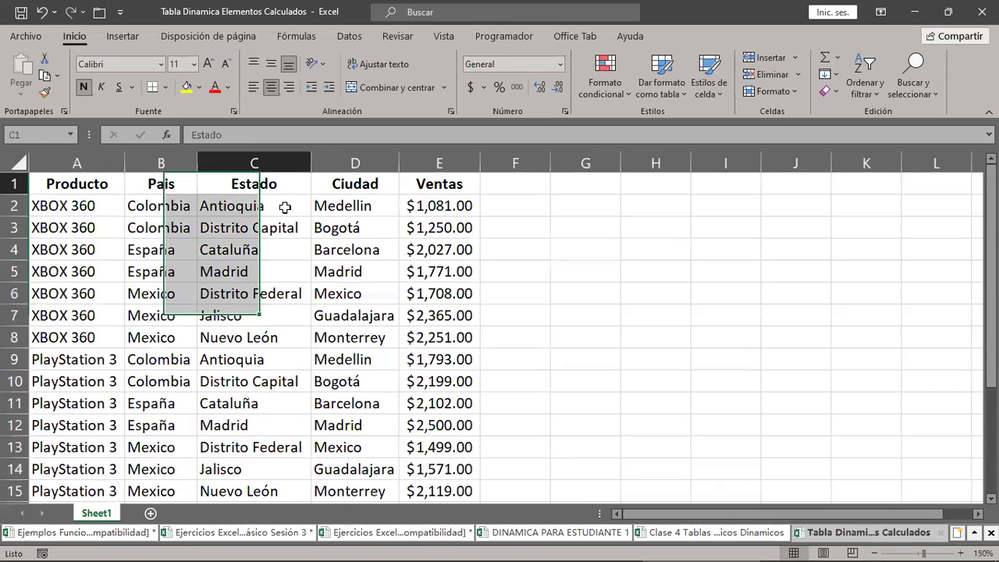
pyautogui.moveTo(285, 207); pyautogui.dragTo(248, 427)
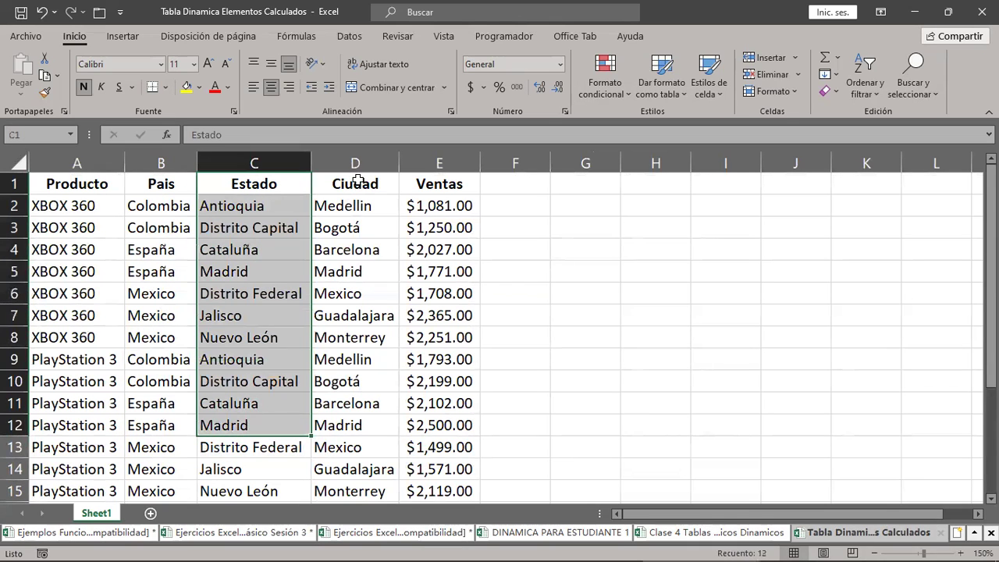
pyautogui.moveTo(355, 181); pyautogui.dragTo(318, 439)
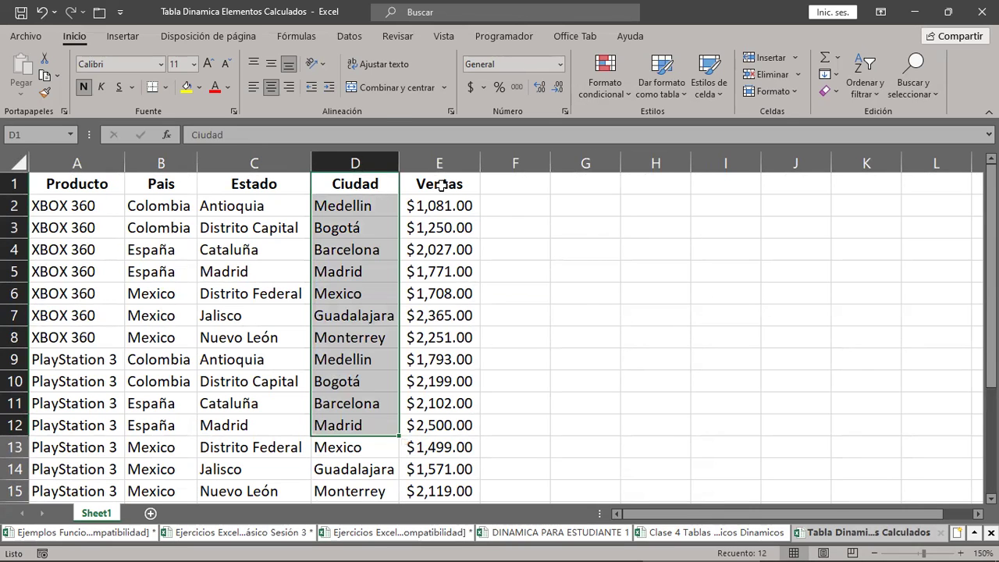
pyautogui.moveTo(440, 185); pyautogui.dragTo(454, 395)
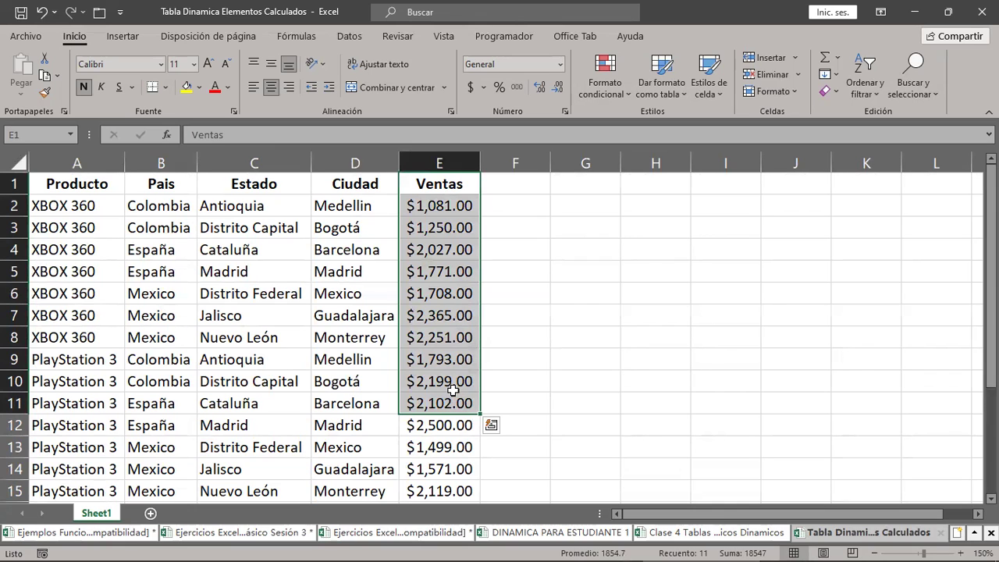
pyautogui.click(250, 285)
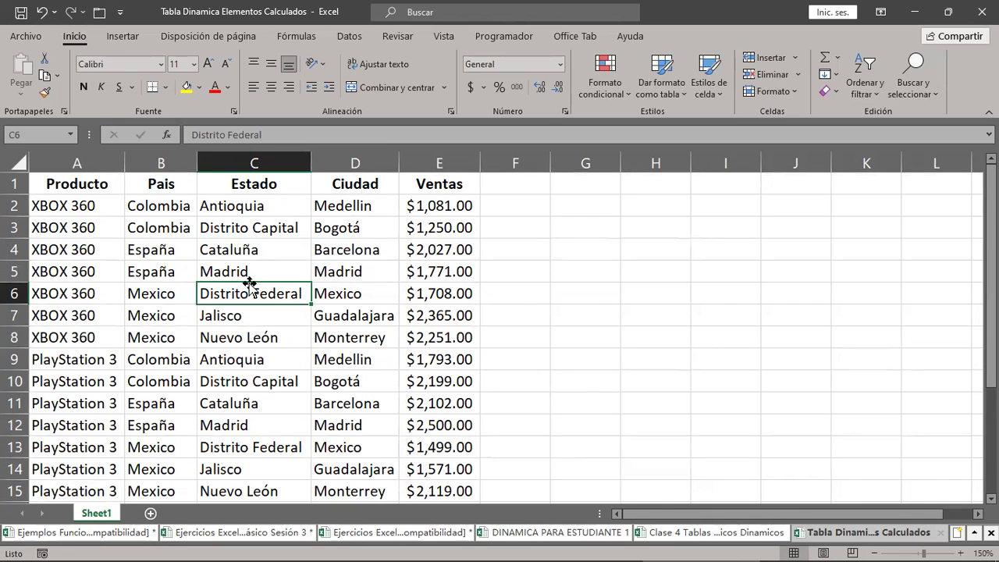
pyautogui.hotkey('alt', 'Tab')
pyautogui.hotkey('alt', 'Tab')
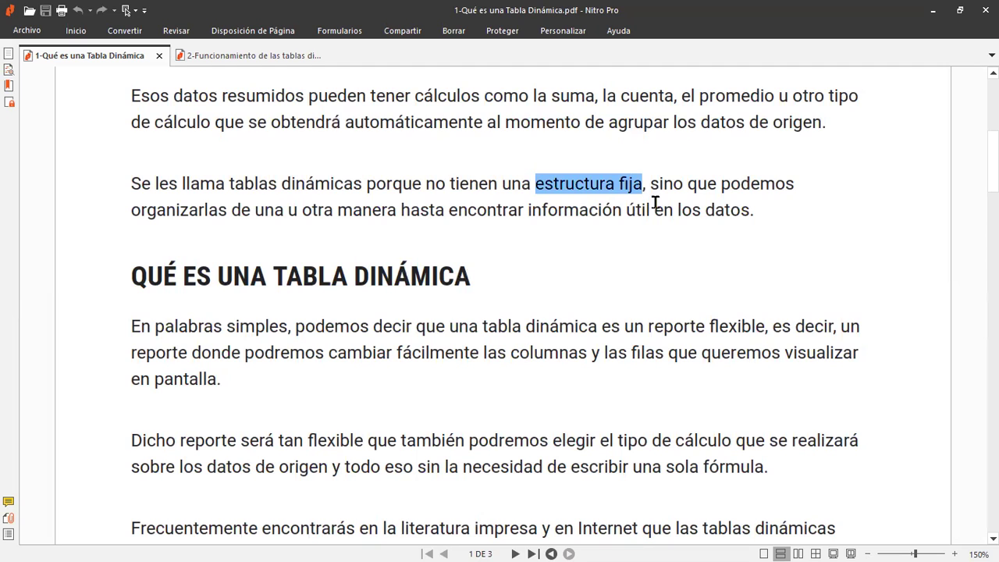
pyautogui.hotkey('alt', 'Tab')
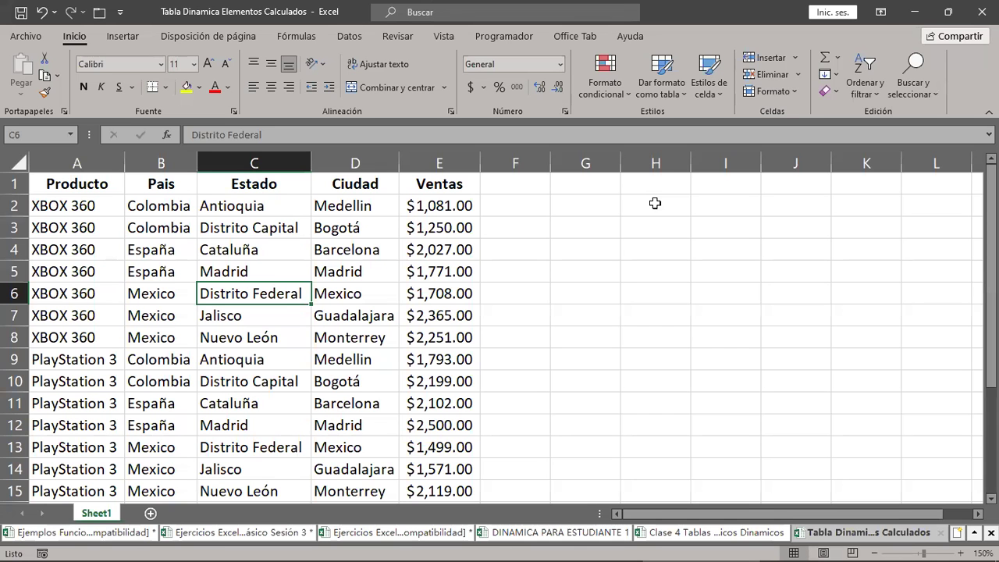
pyautogui.click(68, 183)
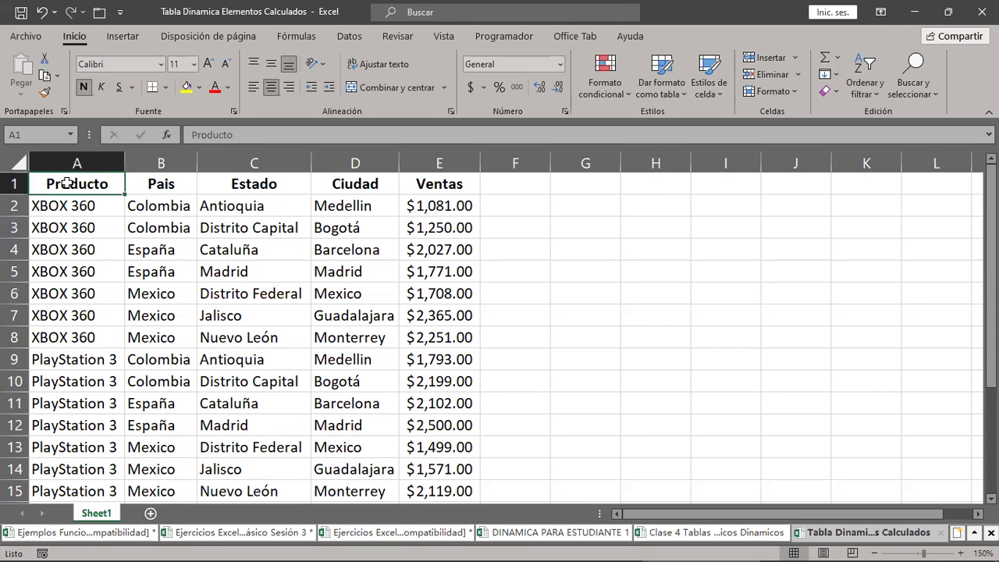
pyautogui.click(150, 182)
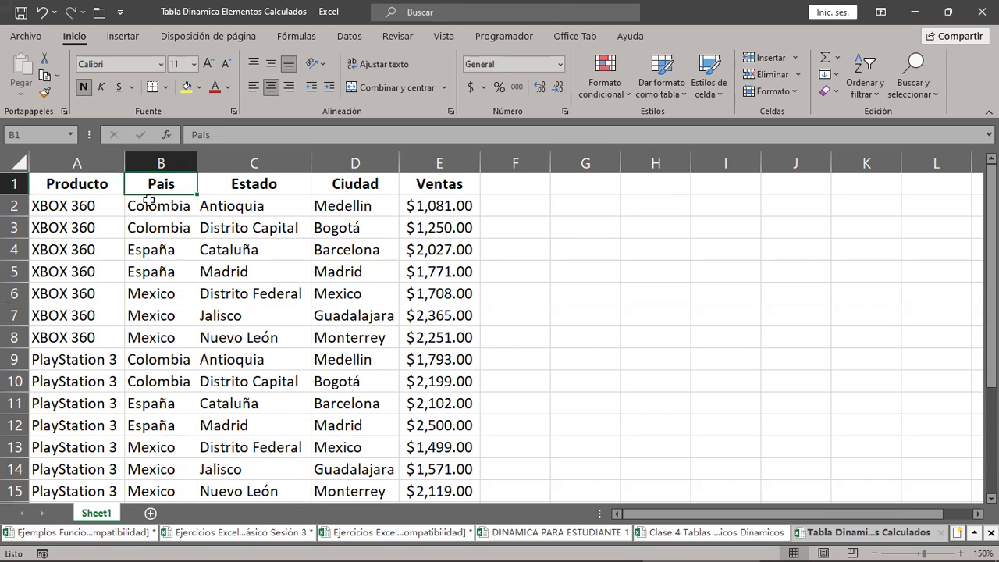
pyautogui.click(87, 242)
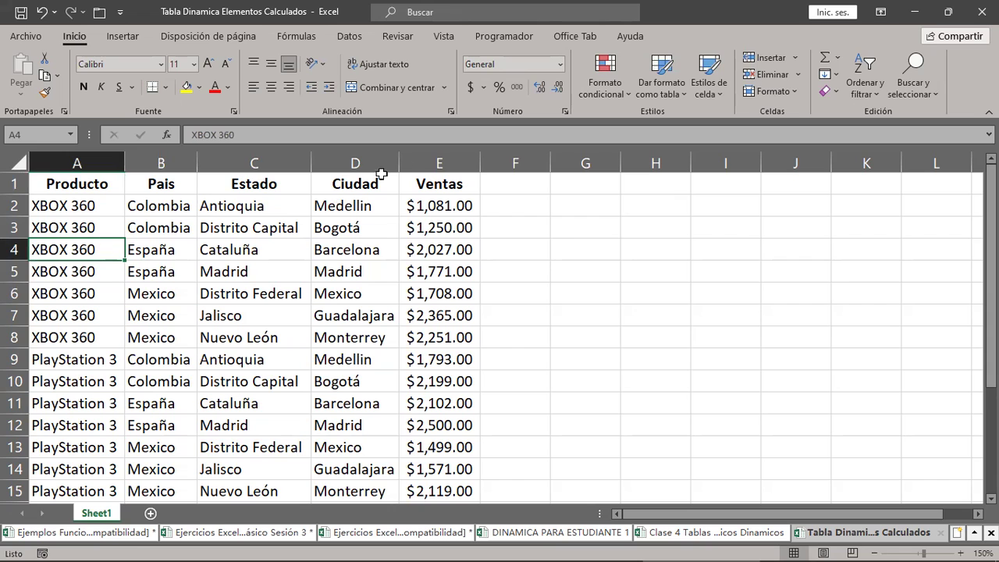
pyautogui.click(427, 186)
pyautogui.click(234, 220)
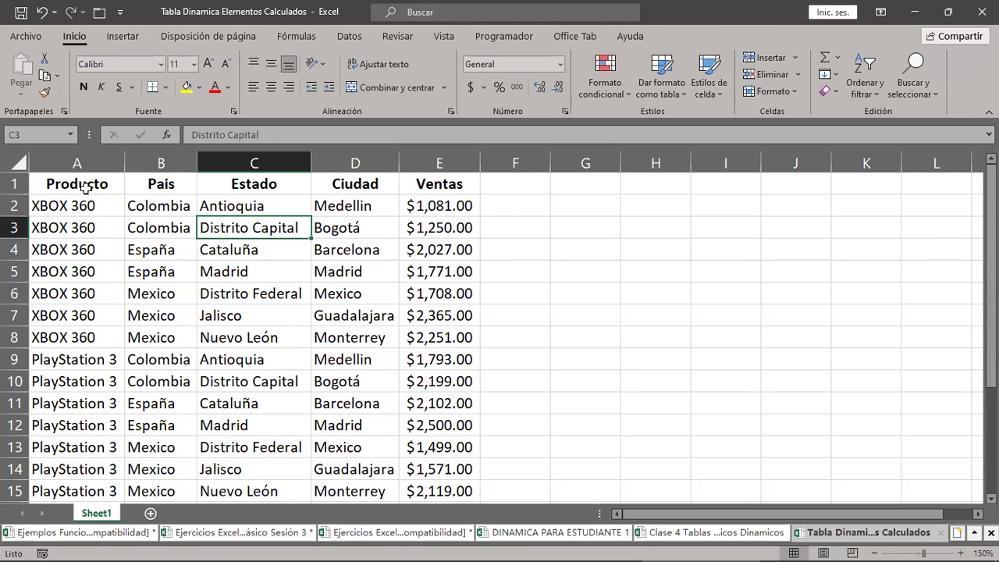
pyautogui.moveTo(86, 187); pyautogui.dragTo(78, 373)
pyautogui.moveTo(162, 183)
pyautogui.mouseDown()
pyautogui.moveTo(174, 250)
pyautogui.moveTo(160, 381)
pyautogui.mouseUp()
pyautogui.moveTo(274, 188); pyautogui.dragTo(256, 362)
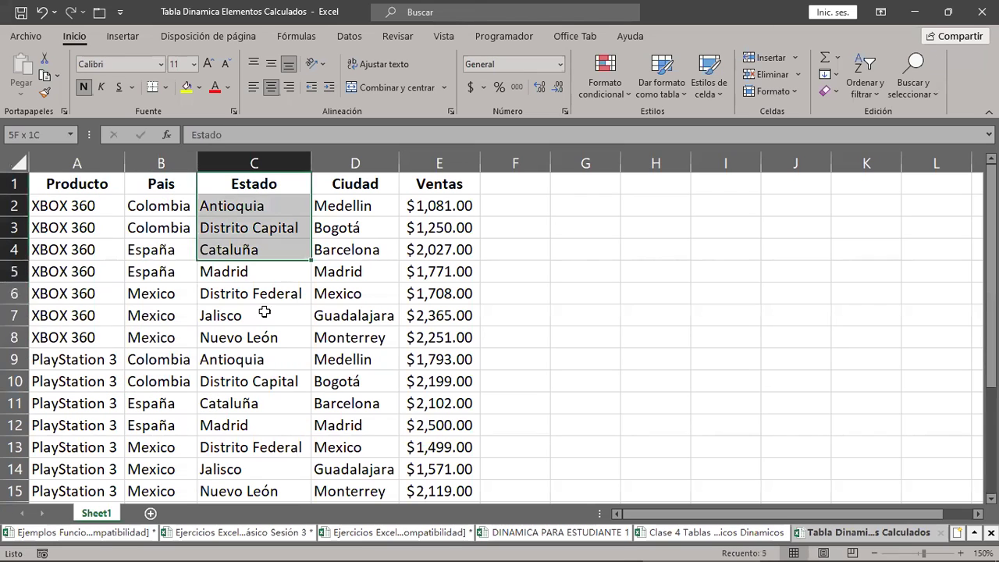
pyautogui.moveTo(368, 184); pyautogui.dragTo(355, 381)
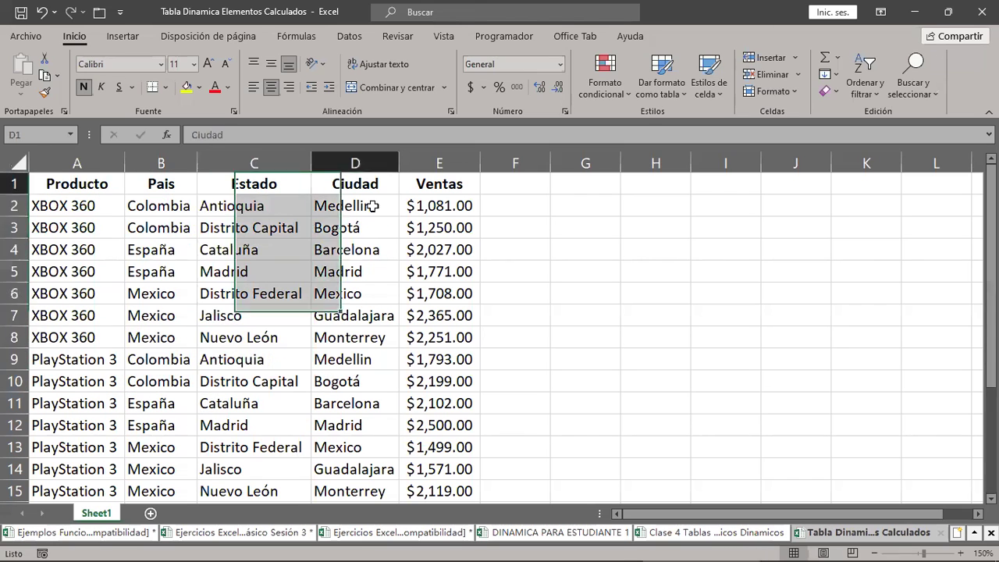
pyautogui.moveTo(463, 191); pyautogui.dragTo(422, 388)
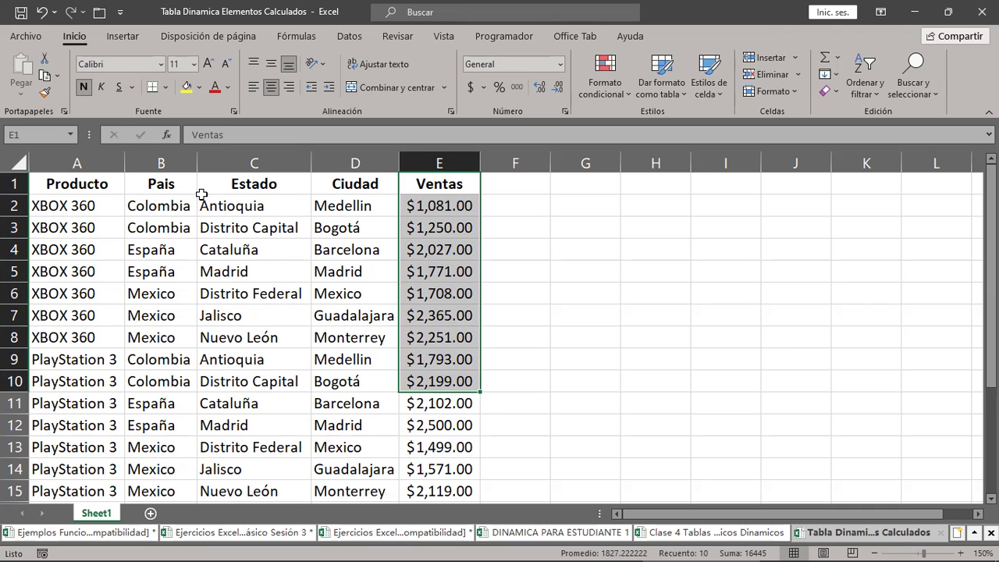
pyautogui.click(165, 186)
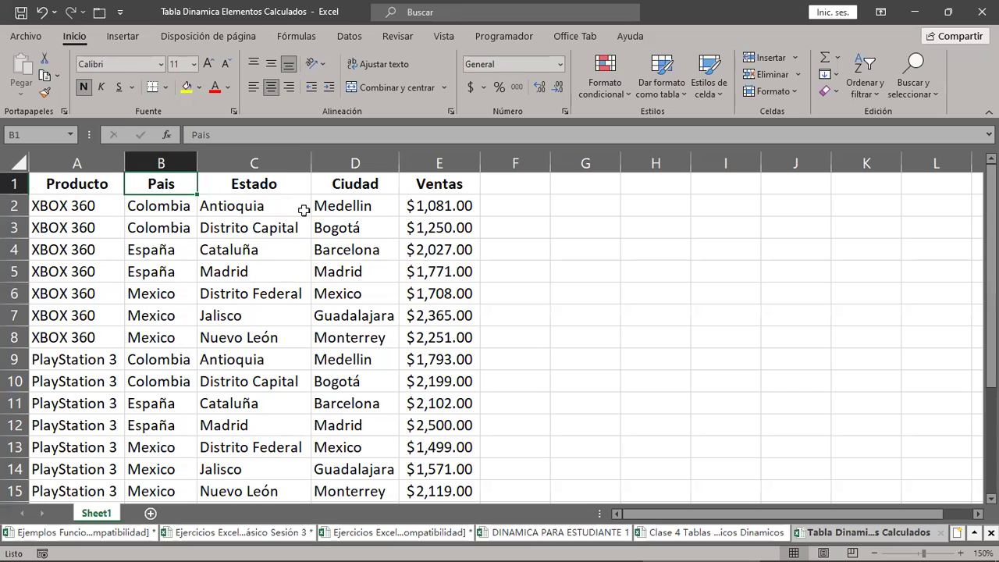
pyautogui.click(370, 183)
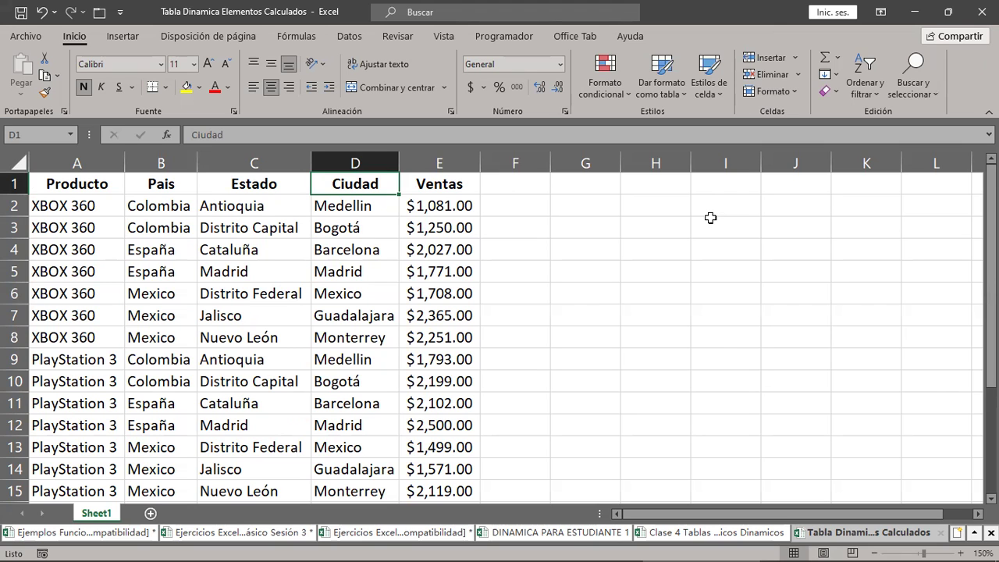
# In the PDF, mark the phrase about organising data freely, the word 'flexible' and the 'es decir' explanation
pyautogui.hotkey('alt', 'Tab')
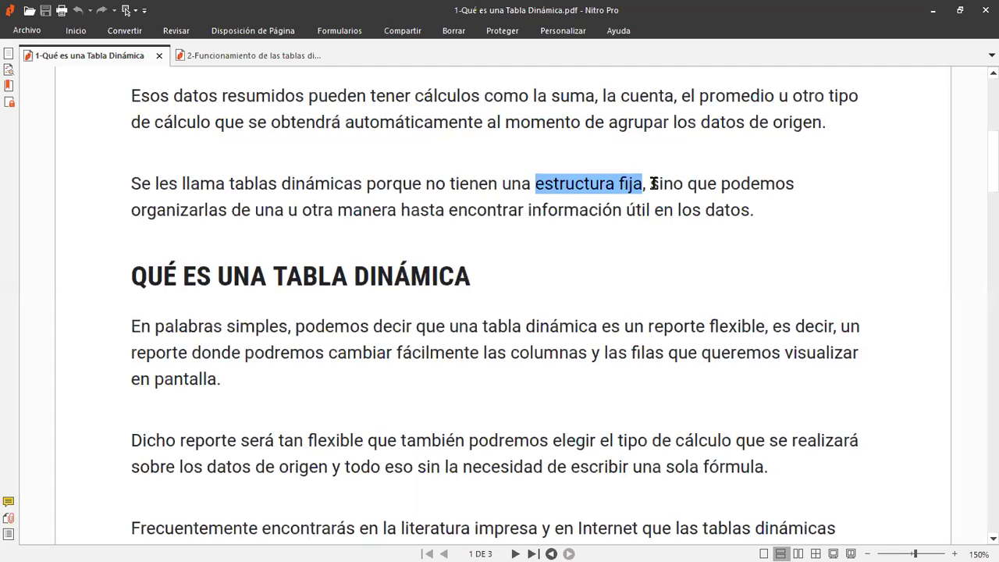
pyautogui.moveTo(659, 185)
pyautogui.mouseDown()
pyautogui.moveTo(738, 194)
pyautogui.moveTo(328, 215)
pyautogui.moveTo(749, 212)
pyautogui.mouseUp()
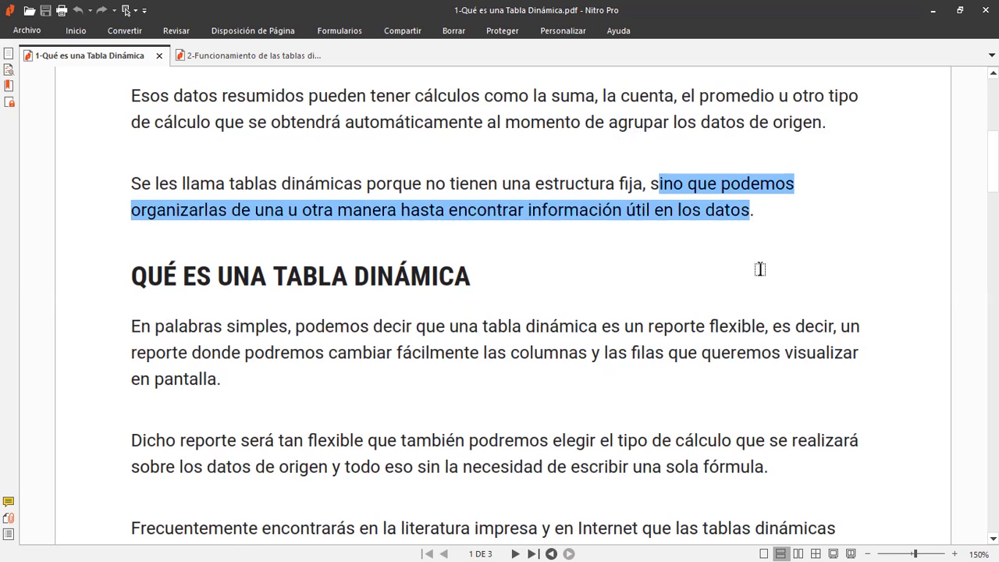
pyautogui.scroll(-2, 759, 269)
pyautogui.scroll(-1, 760, 269)
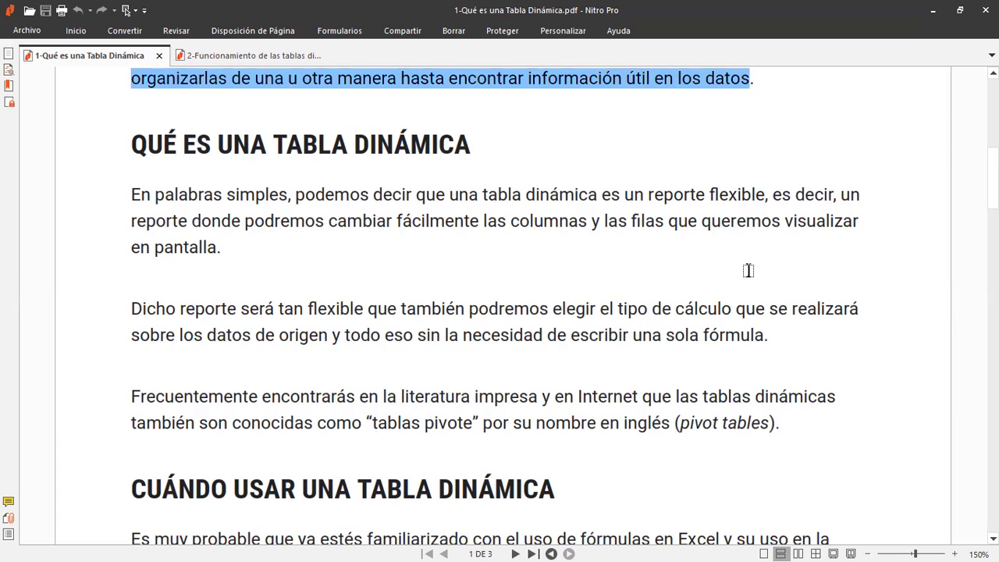
pyautogui.doubleClick(740, 196)
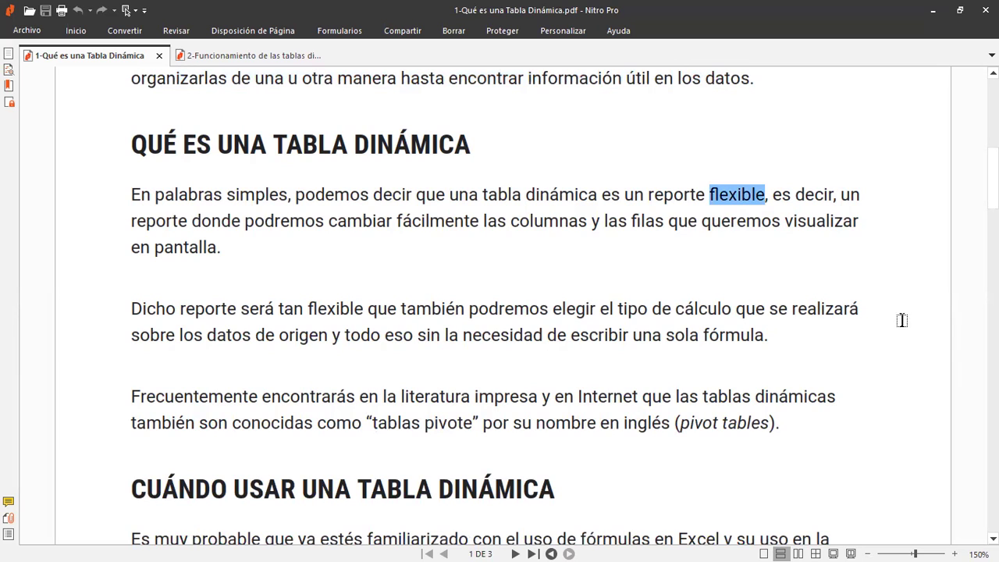
pyautogui.moveTo(772, 194)
pyautogui.mouseDown()
pyautogui.moveTo(346, 247)
pyautogui.moveTo(513, 224)
pyautogui.moveTo(668, 226)
pyautogui.moveTo(226, 259)
pyautogui.mouseUp()
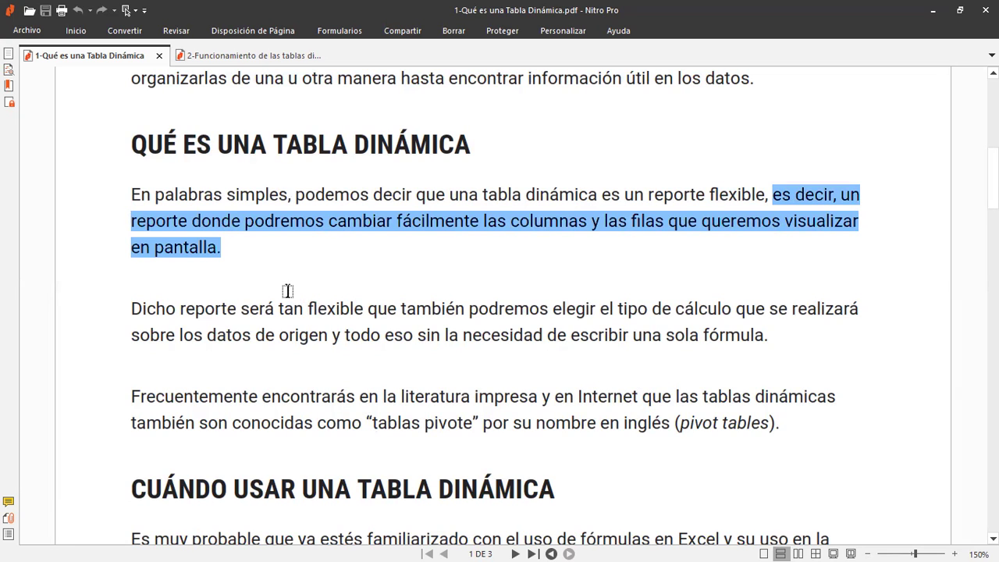
# Highlight the entire 'Dicho reporte será tan flexible…' paragraph
pyautogui.moveTo(129, 310); pyautogui.dragTo(588, 315)
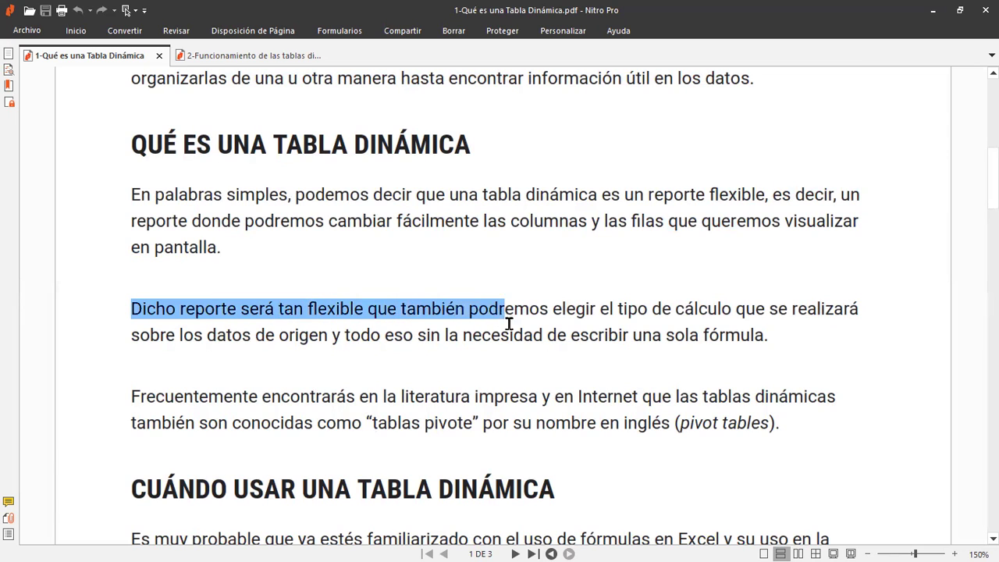
pyautogui.moveTo(589, 316)
pyautogui.mouseDown()
pyautogui.moveTo(711, 304)
pyautogui.moveTo(857, 313)
pyautogui.moveTo(396, 358)
pyautogui.moveTo(321, 340)
pyautogui.mouseUp()
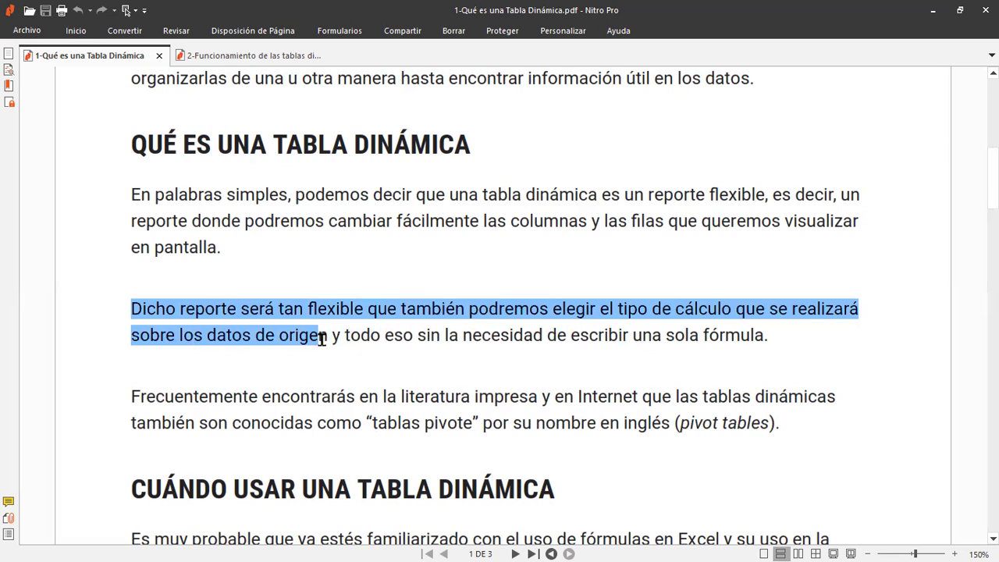
pyautogui.moveTo(322, 340)
pyautogui.mouseDown()
pyautogui.moveTo(457, 324)
pyautogui.moveTo(557, 342)
pyautogui.moveTo(811, 344)
pyautogui.mouseUp()
pyautogui.click(811, 343)
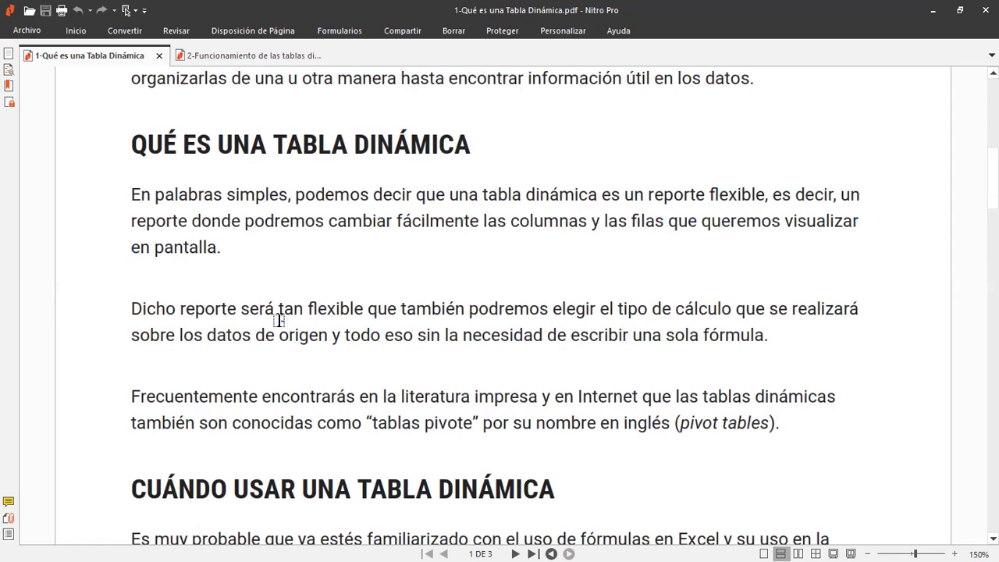
pyautogui.moveTo(134, 311)
pyautogui.mouseDown()
pyautogui.moveTo(669, 319)
pyautogui.moveTo(768, 341)
pyautogui.mouseUp()
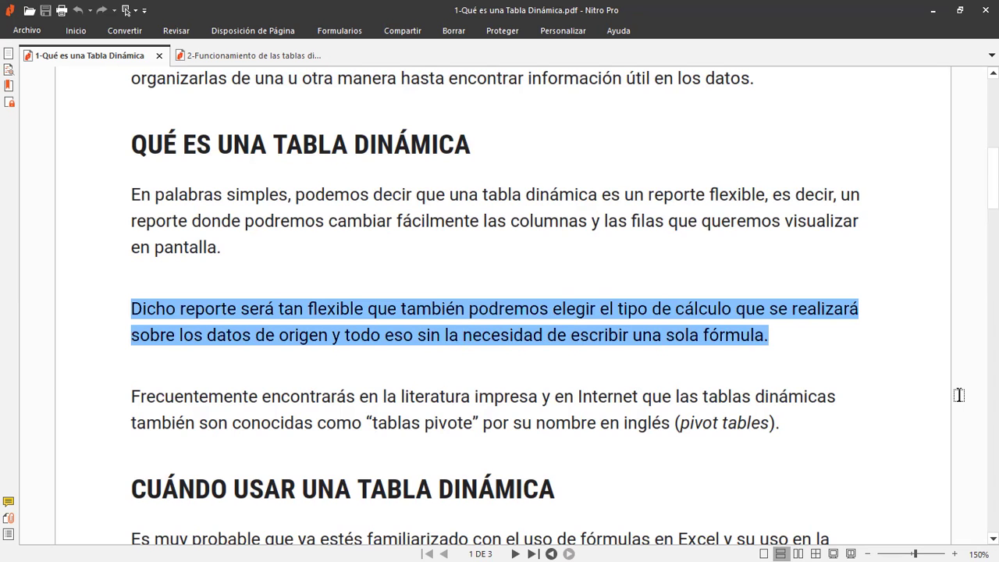
# Highlight the 'Frecuentemente…' paragraph about tablas pivote
pyautogui.scroll(-3, 513, 450)
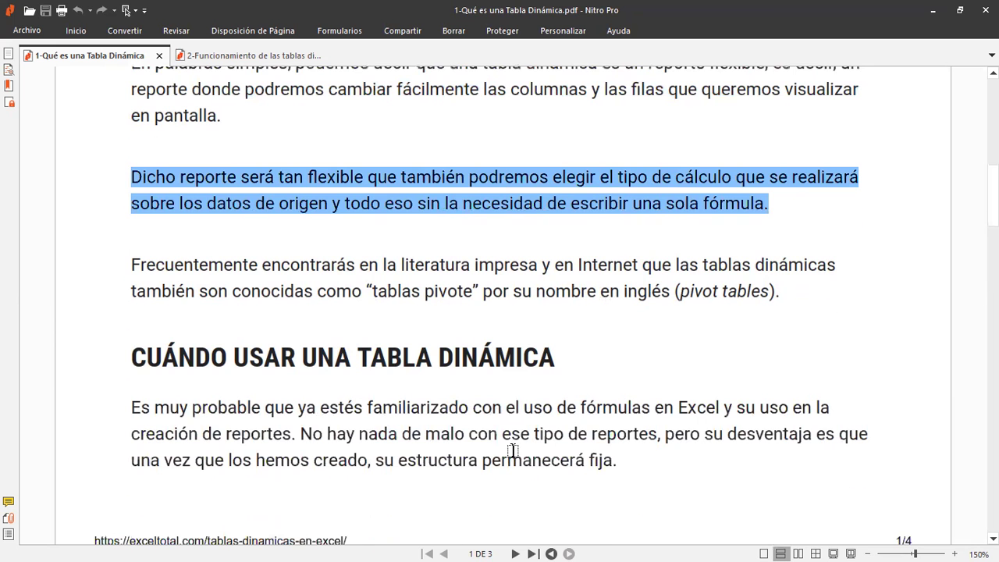
pyautogui.moveTo(135, 267); pyautogui.dragTo(493, 266)
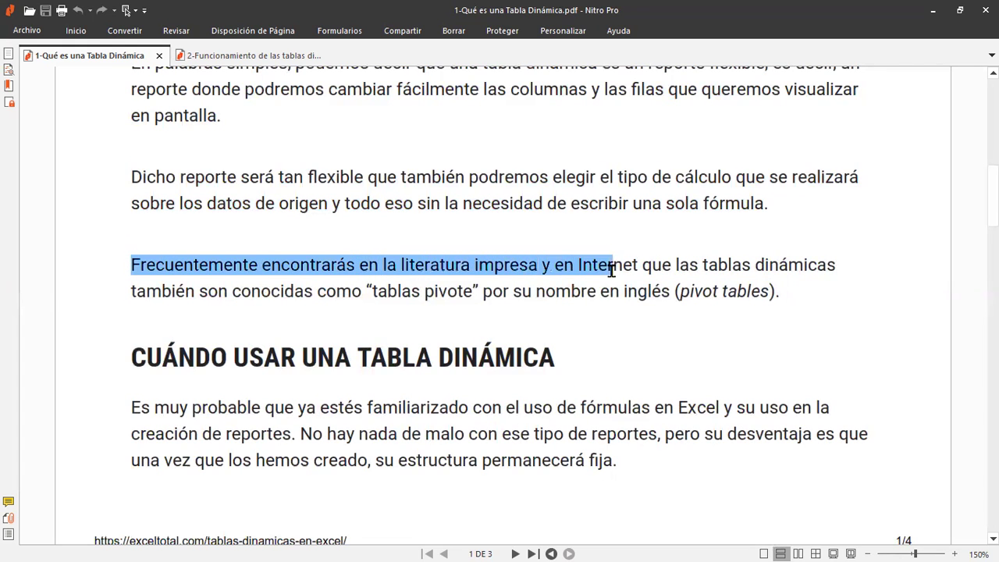
pyautogui.moveTo(493, 266)
pyautogui.mouseDown()
pyautogui.moveTo(629, 267)
pyautogui.moveTo(338, 317)
pyautogui.moveTo(305, 297)
pyautogui.moveTo(466, 290)
pyautogui.mouseUp()
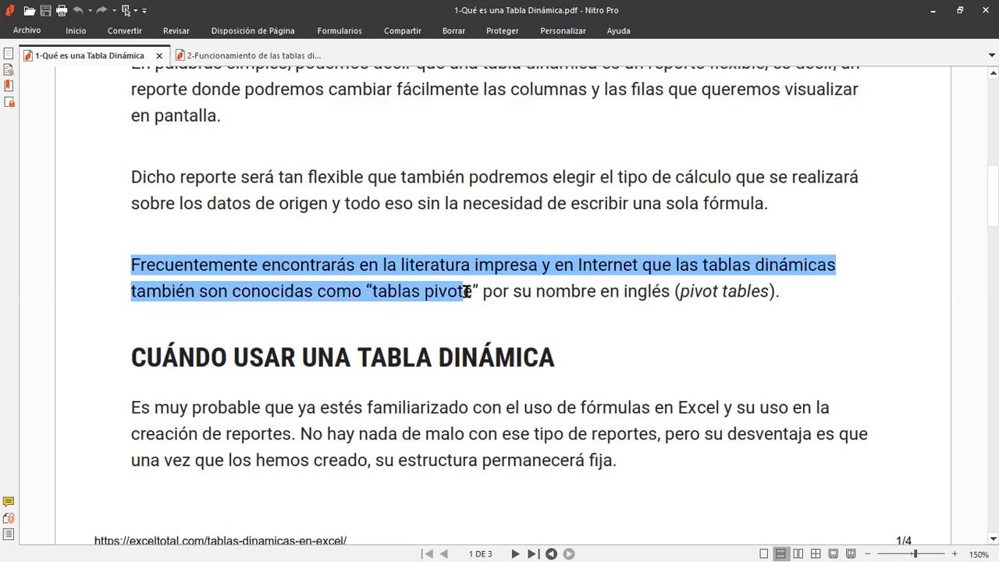
pyautogui.moveTo(467, 291)
pyautogui.mouseDown()
pyautogui.moveTo(680, 291)
pyautogui.moveTo(790, 310)
pyautogui.mouseUp()
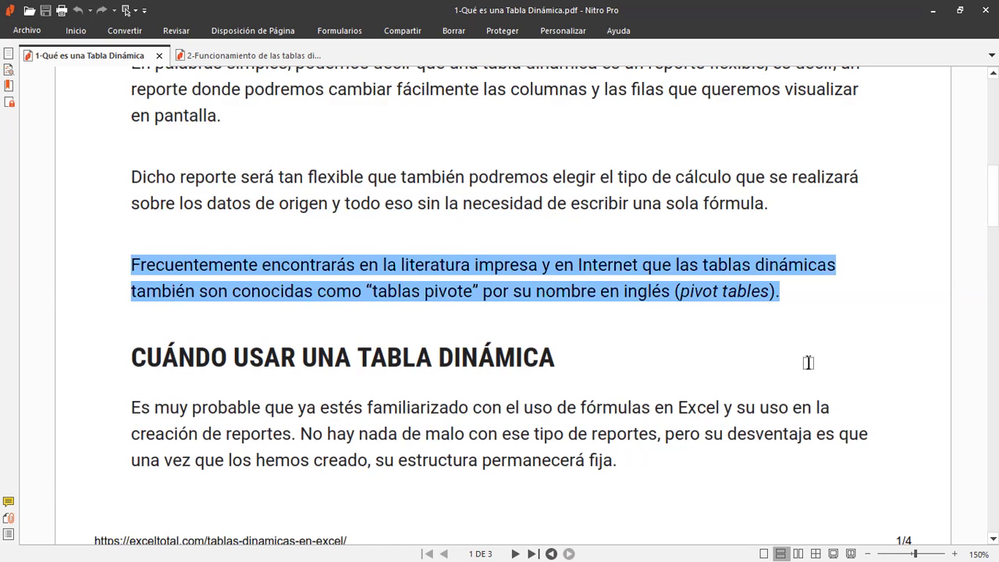
# Highlight the 'Es muy probable…' paragraph under CUÁNDO USAR UNA TABLA DINÁMICA
pyautogui.scroll(-2, 807, 362)
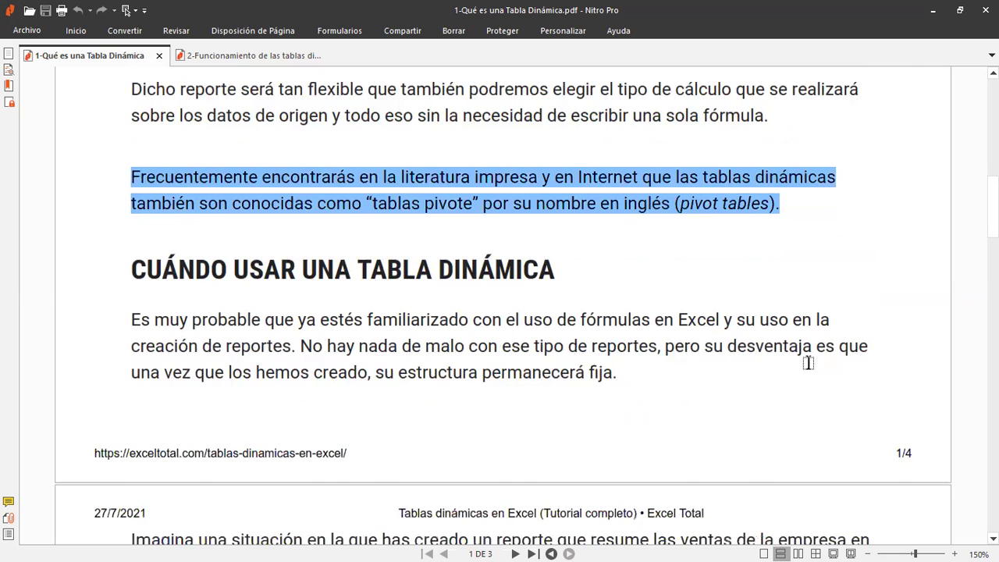
pyautogui.scroll(-1, 807, 363)
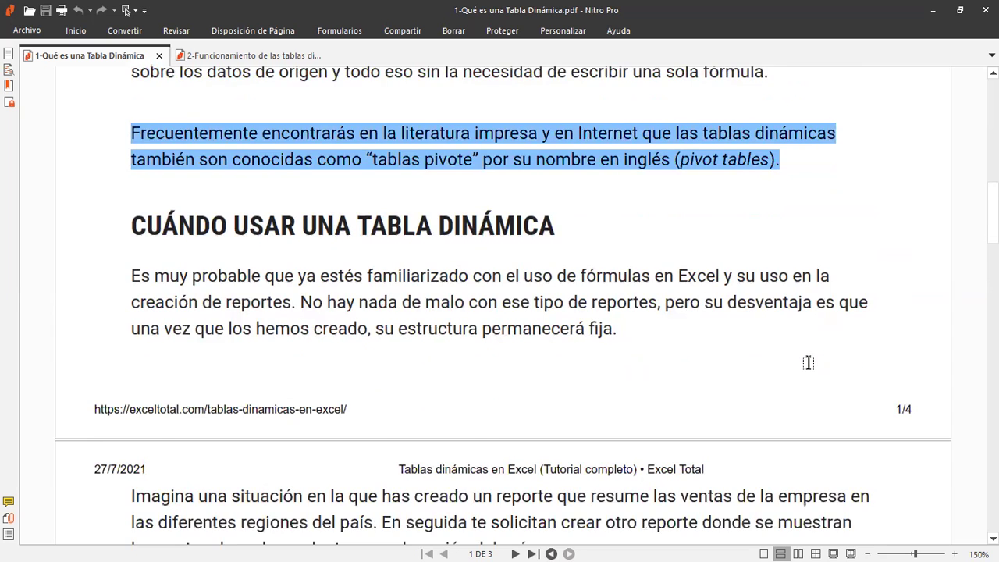
pyautogui.scroll(-1, 808, 363)
pyautogui.scroll(-1, 808, 363)
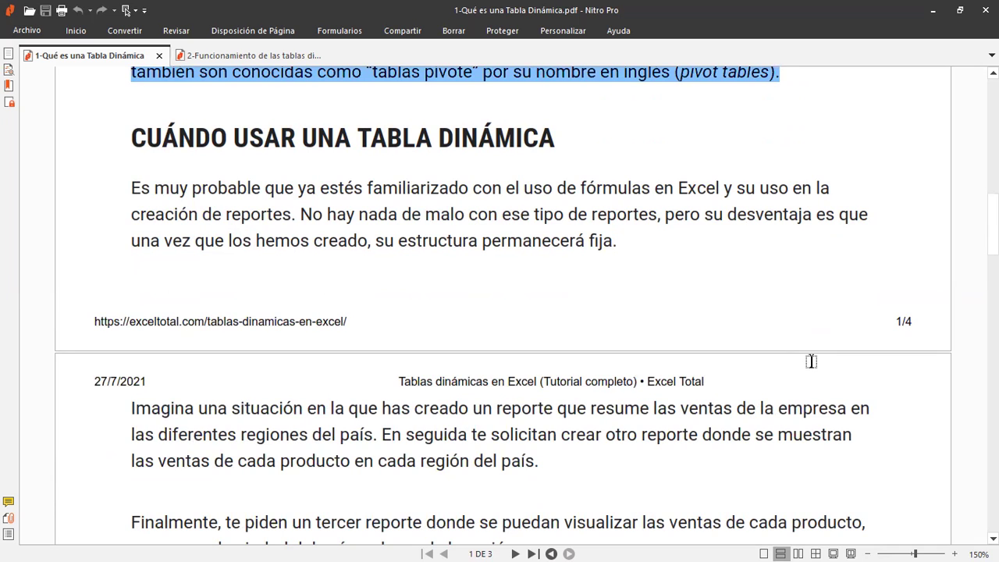
pyautogui.moveTo(132, 186)
pyautogui.mouseDown()
pyautogui.moveTo(626, 185)
pyautogui.moveTo(689, 174)
pyautogui.moveTo(725, 188)
pyautogui.mouseUp()
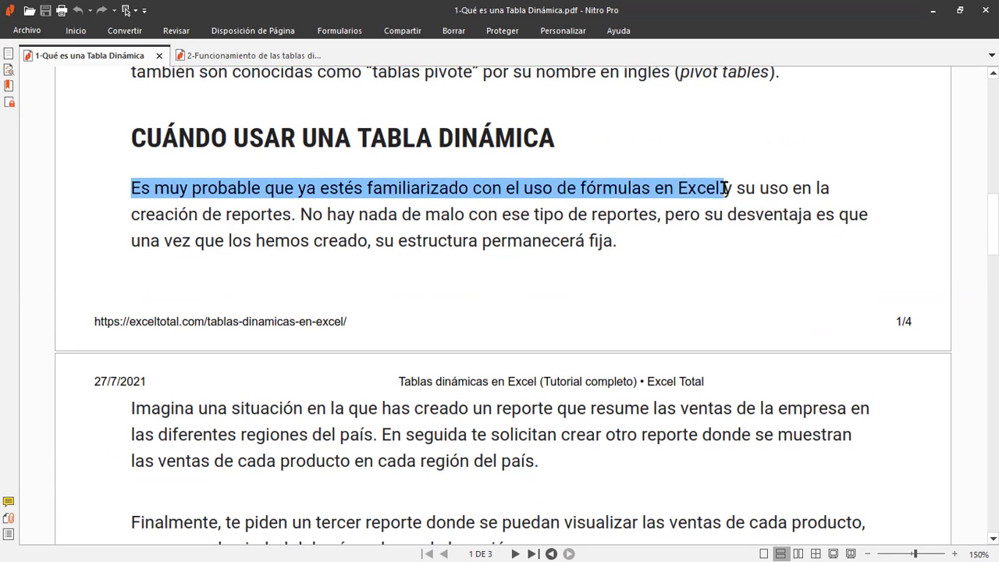
pyautogui.moveTo(725, 188)
pyautogui.mouseDown()
pyautogui.moveTo(835, 192)
pyautogui.moveTo(290, 216)
pyautogui.moveTo(578, 215)
pyautogui.moveTo(664, 228)
pyautogui.moveTo(692, 213)
pyautogui.moveTo(873, 215)
pyautogui.moveTo(241, 231)
pyautogui.moveTo(223, 252)
pyautogui.moveTo(619, 239)
pyautogui.mouseUp()
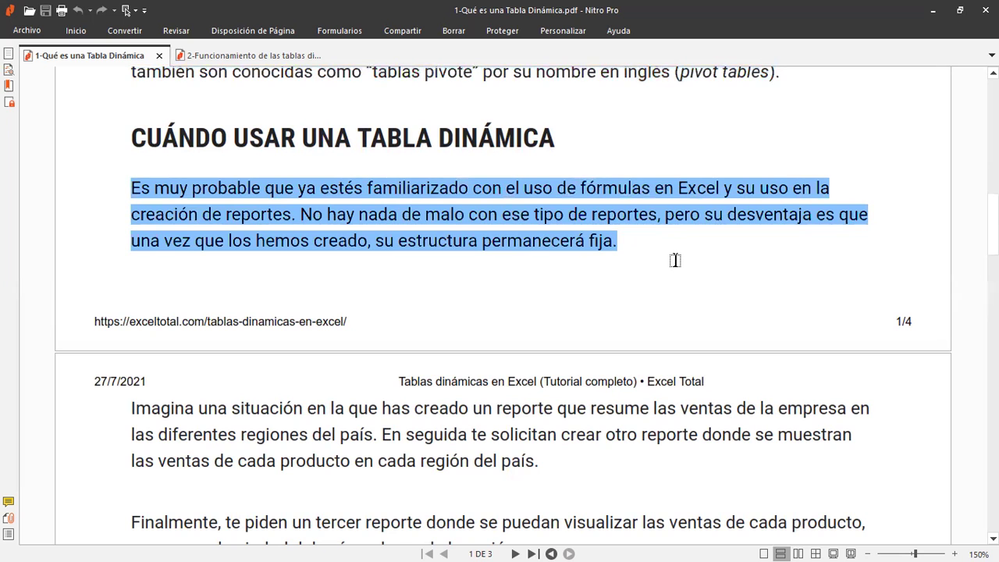
# In Excel, scan the Ventas column from E2 down to empty E23, then return to the header row
pyautogui.hotkey('alt', 'Tab')
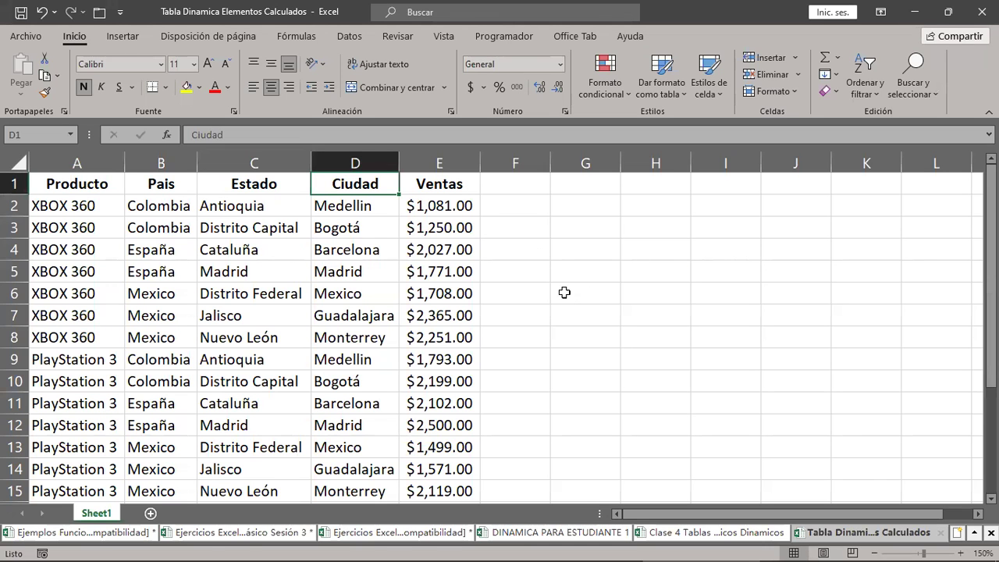
pyautogui.click(458, 206)
pyautogui.scroll(-4, 479, 270)
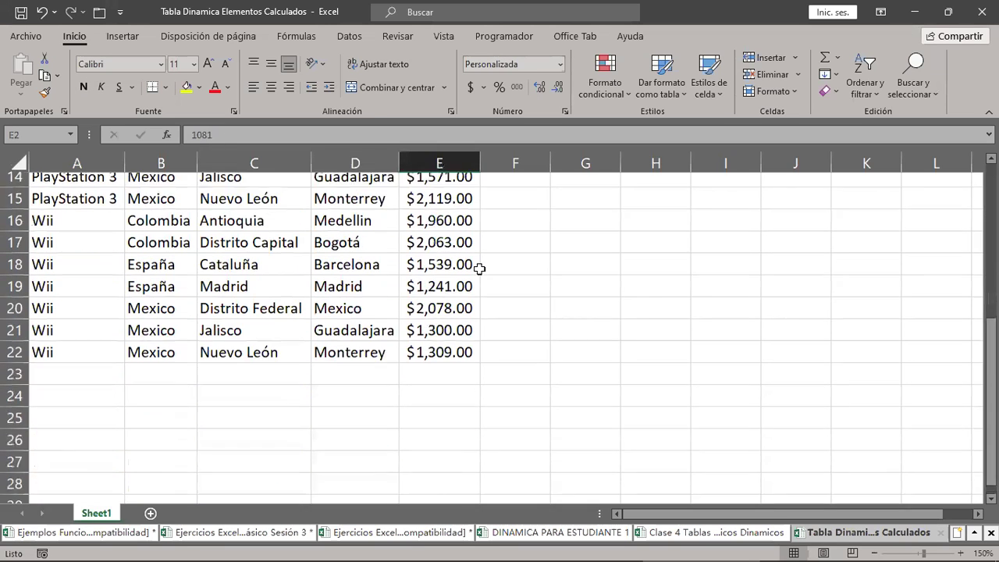
pyautogui.scroll(-1, 476, 267)
pyautogui.click(449, 332)
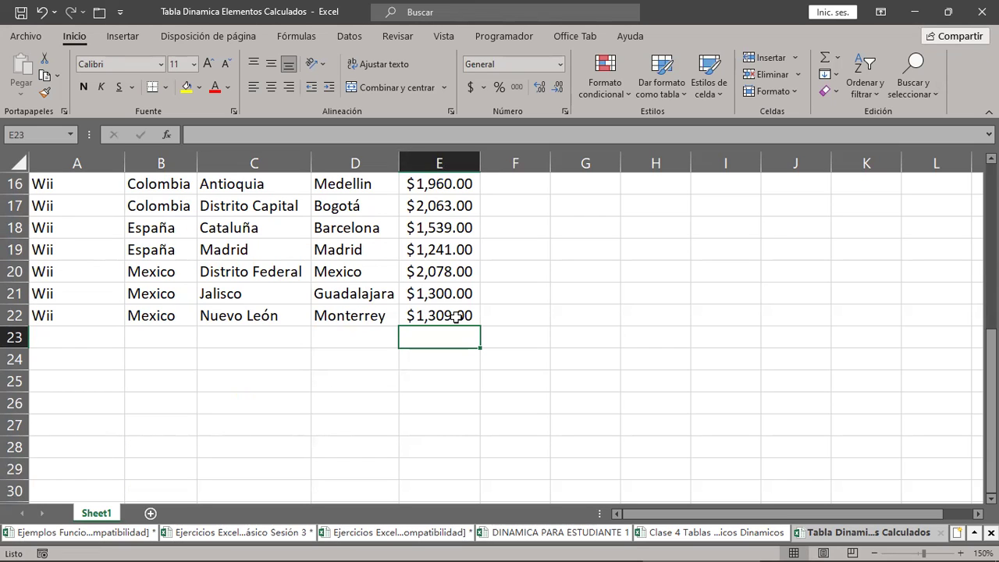
pyautogui.scroll(4, 456, 315)
pyautogui.scroll(1, 457, 316)
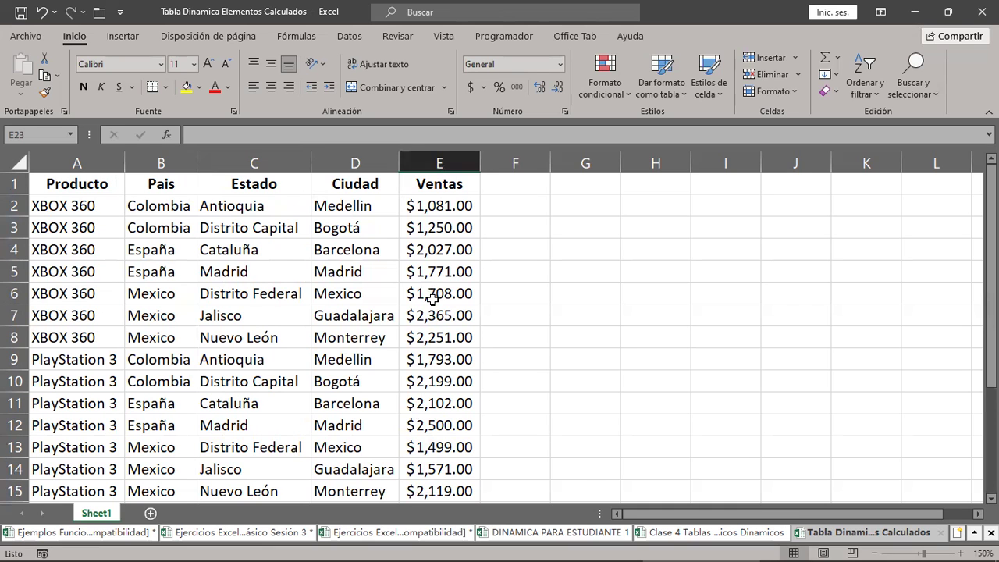
# Highlight the 'Imagina una situación…' sentence at the top of page 2, then return to Excel
pyautogui.hotkey('alt', 'Tab')
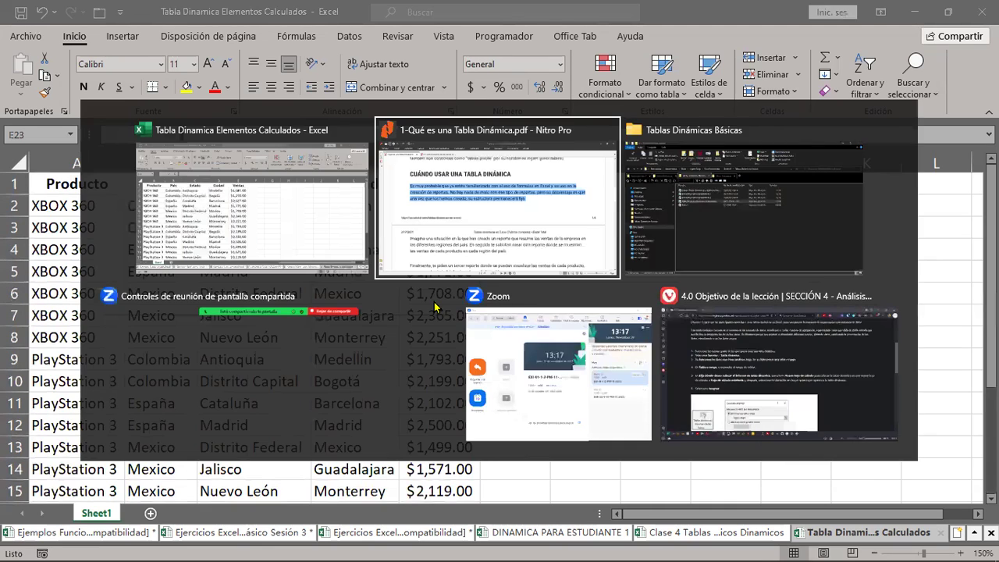
pyautogui.scroll(-3, 446, 323)
pyautogui.scroll(-2, 454, 334)
pyautogui.scroll(-1, 454, 334)
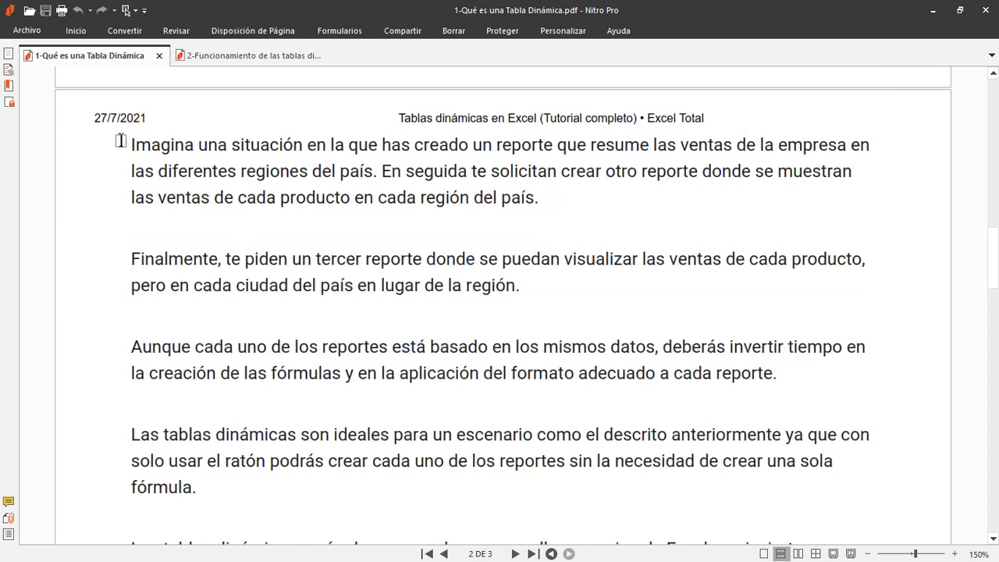
pyautogui.moveTo(133, 145); pyautogui.dragTo(192, 148)
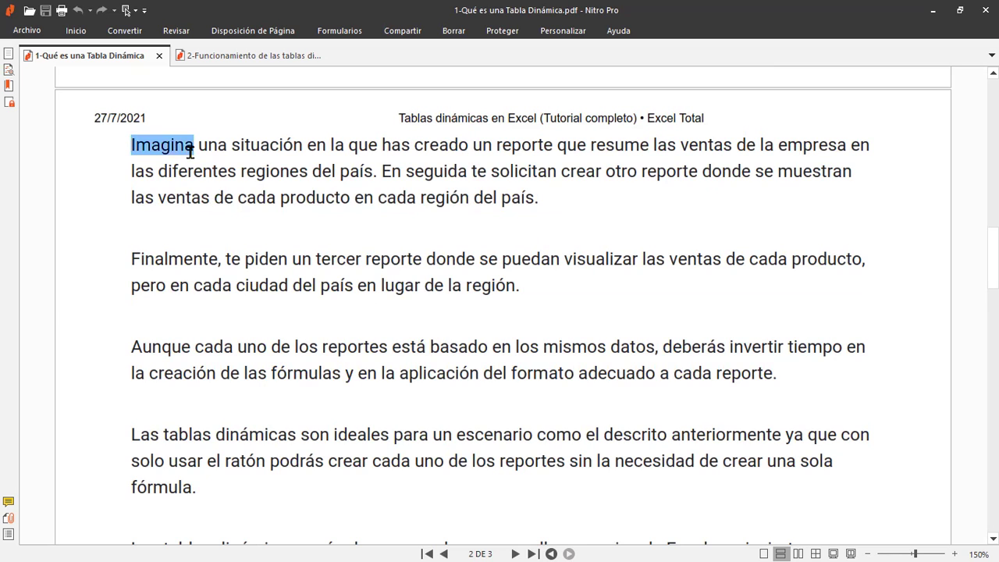
pyautogui.moveTo(191, 152); pyautogui.dragTo(346, 148)
pyautogui.moveTo(398, 145)
pyautogui.mouseDown()
pyautogui.moveTo(798, 147)
pyautogui.moveTo(889, 163)
pyautogui.moveTo(376, 174)
pyautogui.mouseUp()
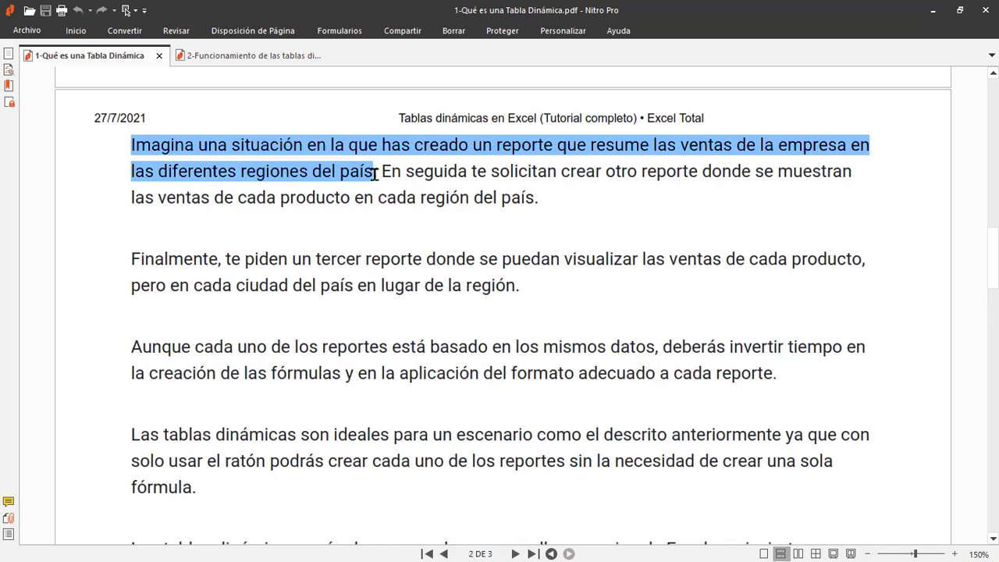
pyautogui.hotkey('alt', 'Tab')
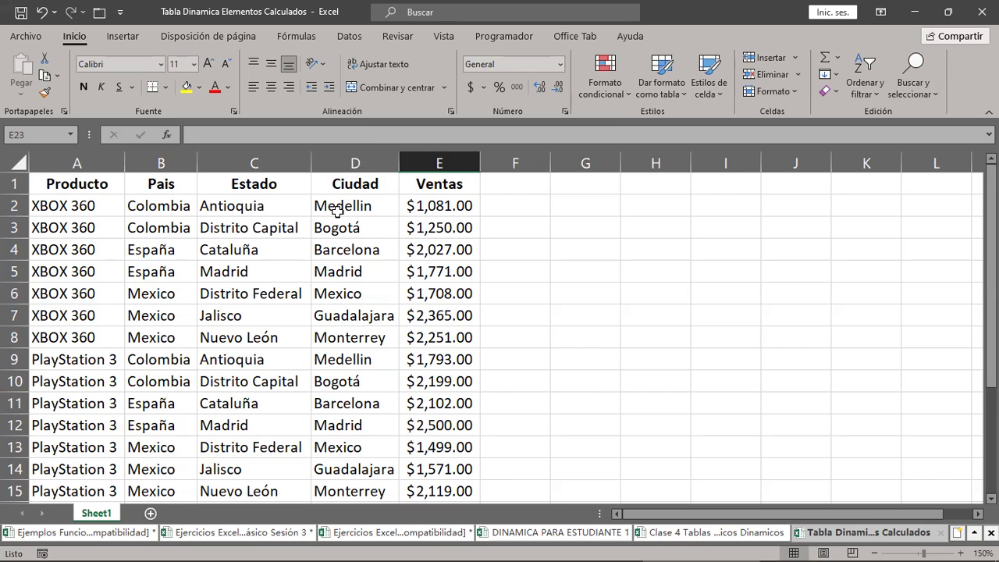
# Highlight the start of the 'En seguida te solicitan crear otro reporte…' sentence in the PDF
pyautogui.hotkey('alt', 'Tab')
pyautogui.moveTo(383, 170)
pyautogui.mouseDown()
pyautogui.moveTo(465, 178)
pyautogui.moveTo(864, 167)
pyautogui.moveTo(773, 187)
pyautogui.moveTo(327, 203)
pyautogui.moveTo(552, 200)
pyautogui.mouseUp()
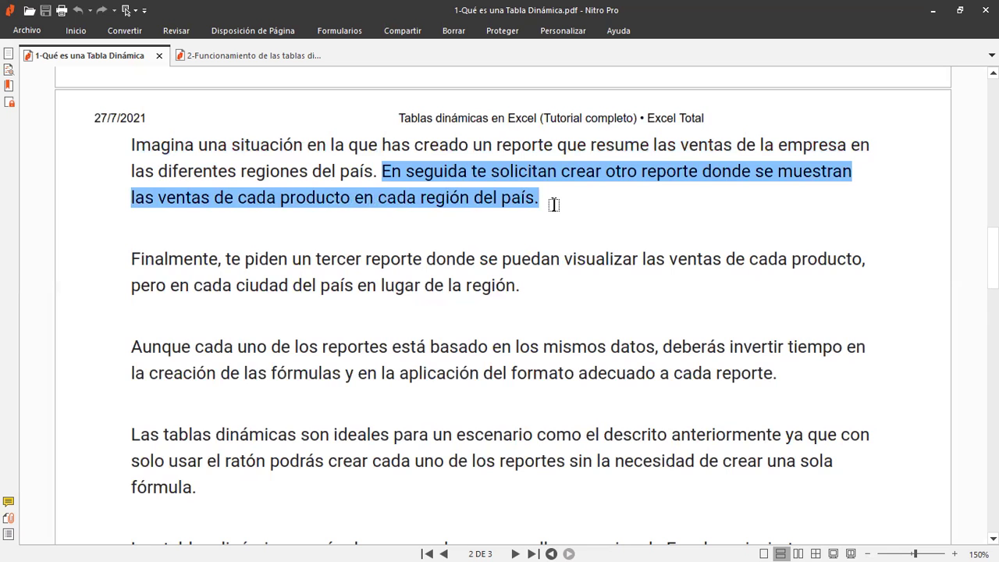
pyautogui.hotkey('alt', 'Tab')
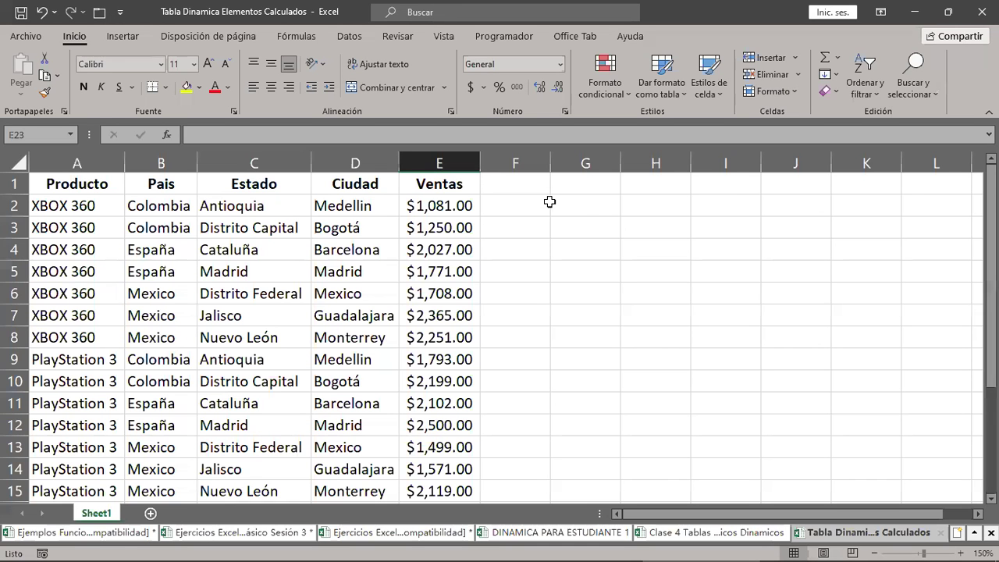
# Point out the Producto, Estado and Ciudad headers and the empty row below the last Wii record
pyautogui.click(99, 191)
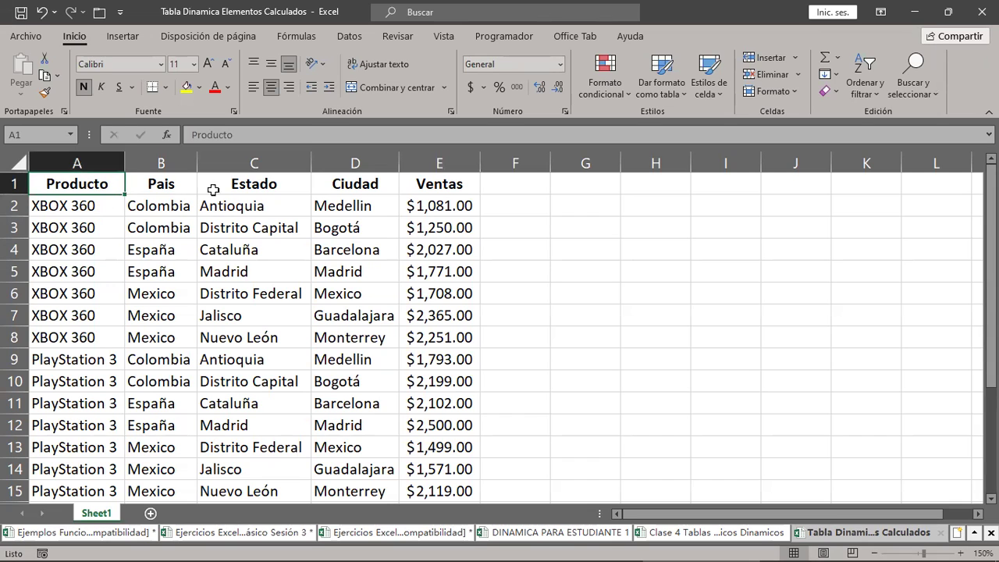
pyautogui.click(265, 181)
pyautogui.click(360, 190)
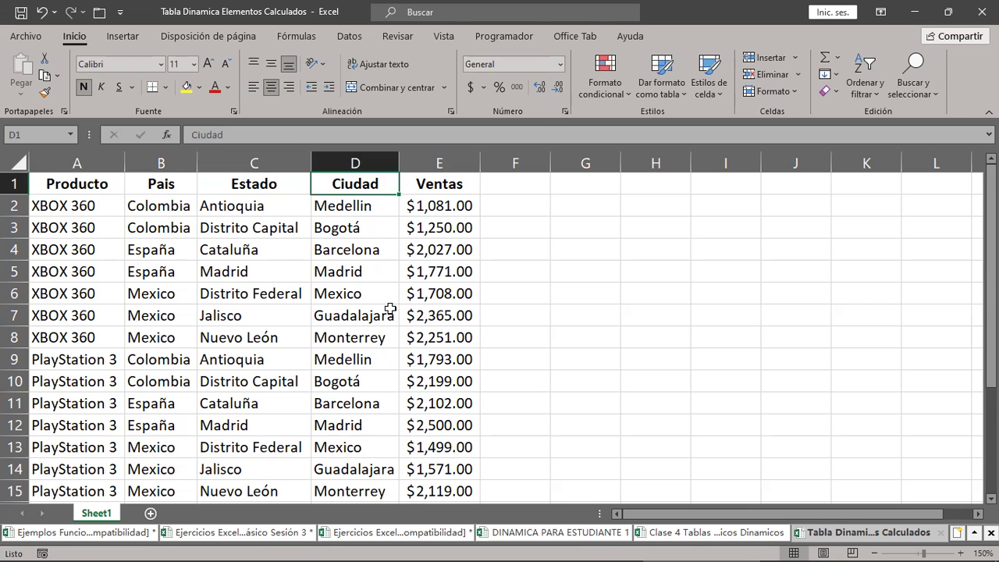
pyautogui.scroll(-4, 390, 311)
pyautogui.scroll(-1, 390, 310)
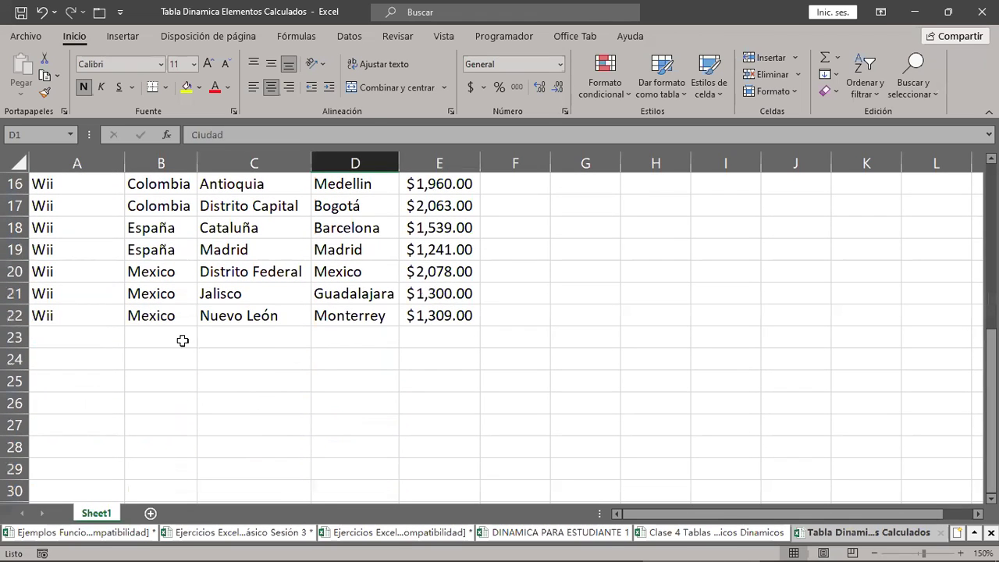
pyautogui.moveTo(118, 336)
pyautogui.mouseDown()
pyautogui.moveTo(163, 345)
pyautogui.moveTo(430, 335)
pyautogui.mouseUp()
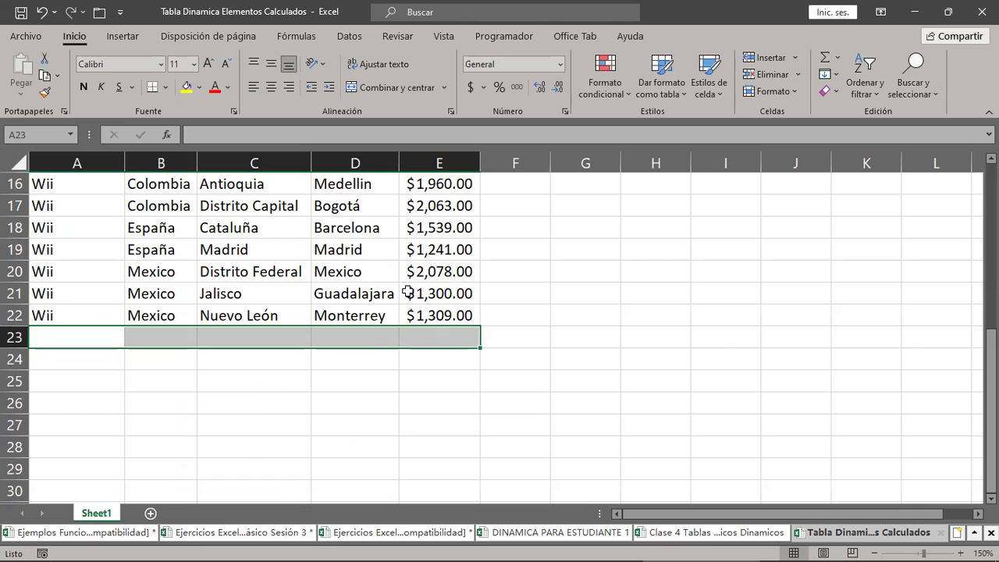
pyautogui.scroll(3, 412, 294)
pyautogui.scroll(2, 412, 295)
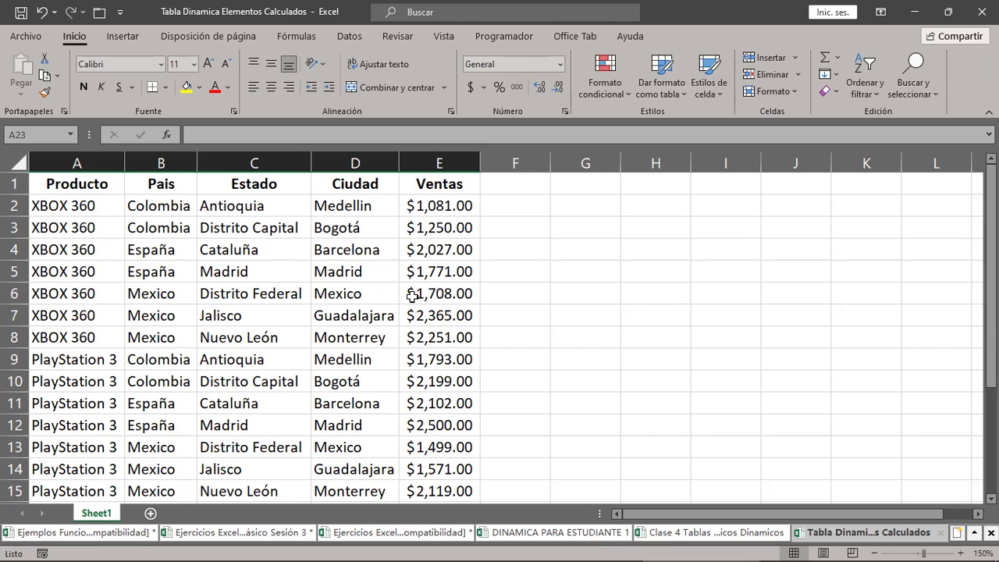
pyautogui.hotkey('alt', 'Tab')
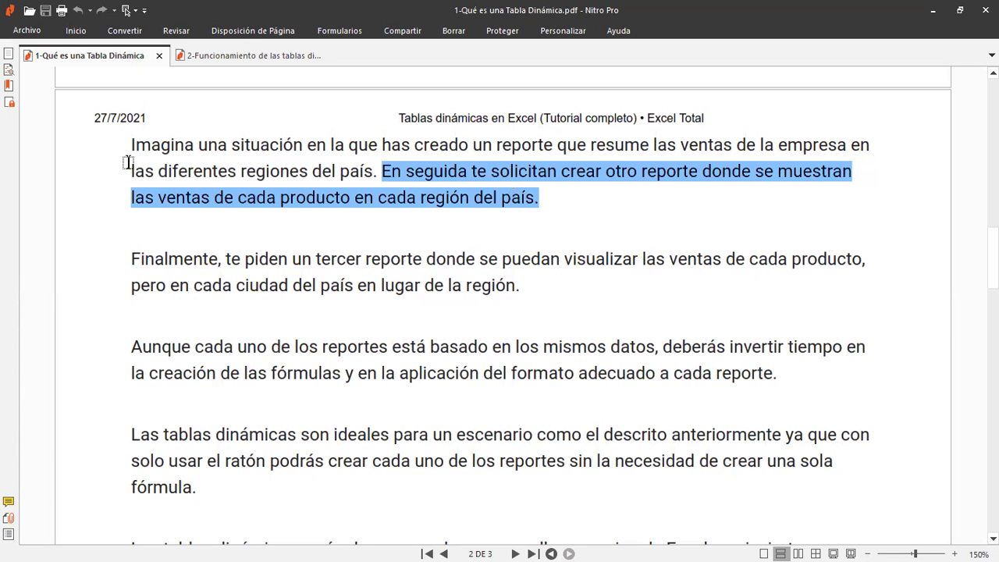
# Highlight the regional sales report sentence, then 'Finalmente, te piden un tercer reporte'
pyautogui.moveTo(135, 145); pyautogui.dragTo(378, 172)
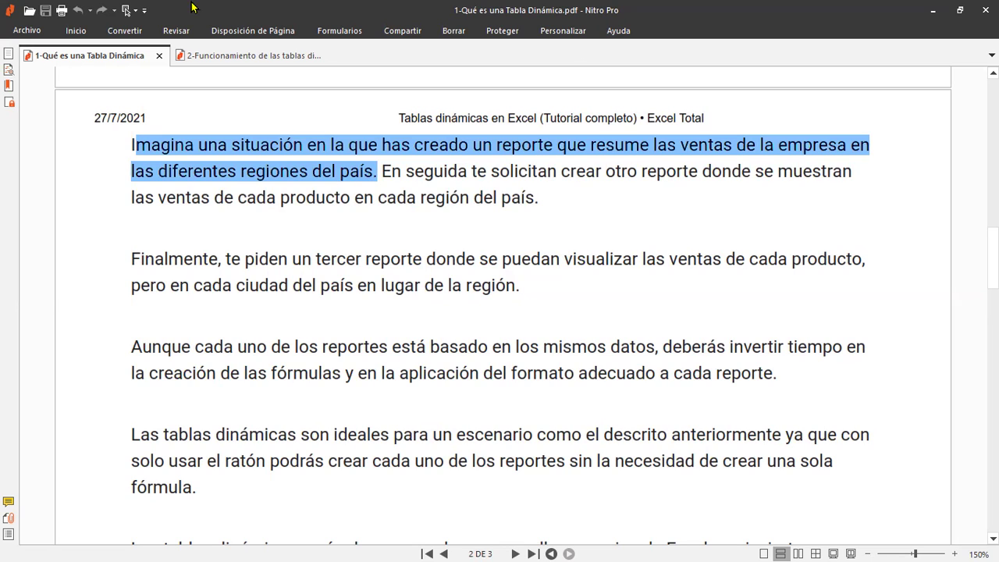
pyautogui.moveTo(140, 259); pyautogui.dragTo(426, 265)
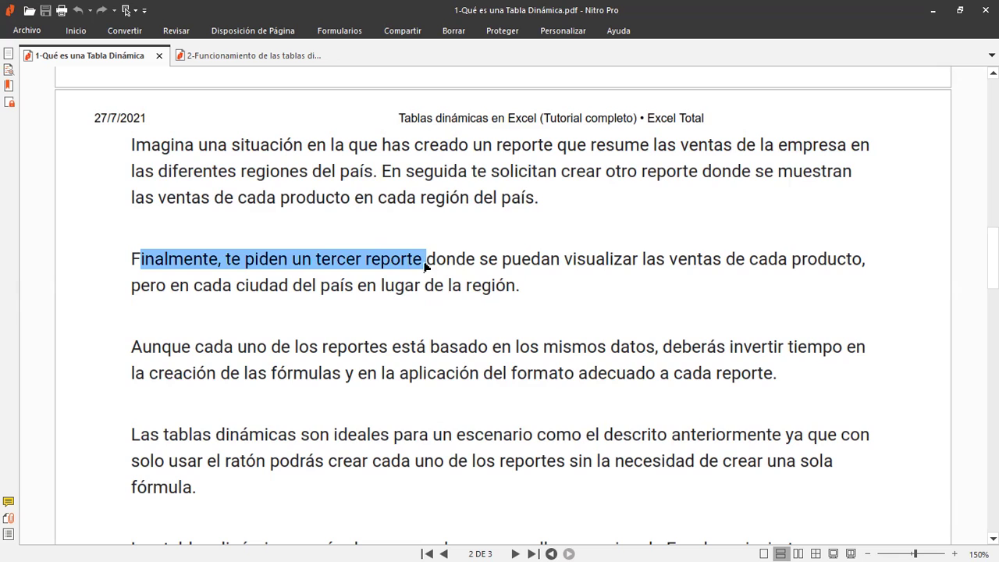
# Highlight the third-report text from 'donde' to 'región.' and the whole 'Aunque cada uno…' paragraph
pyautogui.moveTo(436, 264); pyautogui.dragTo(823, 270)
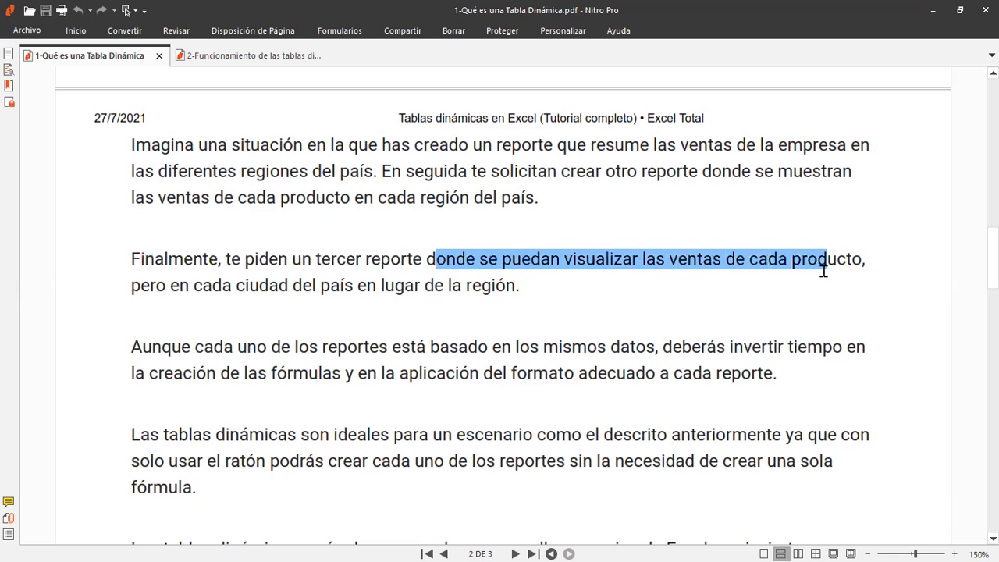
pyautogui.moveTo(823, 270)
pyautogui.mouseDown()
pyautogui.moveTo(263, 295)
pyautogui.moveTo(170, 289)
pyautogui.mouseUp()
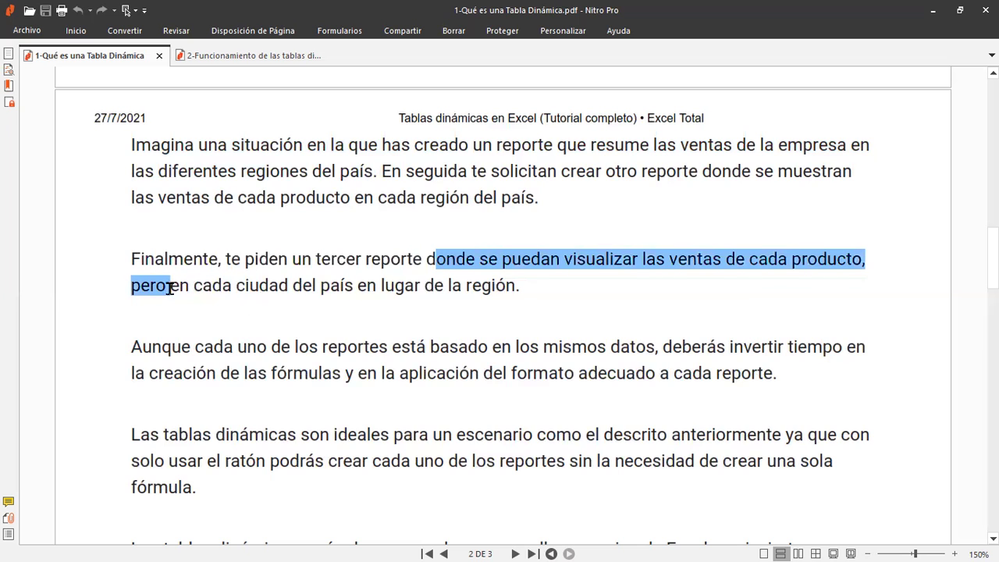
pyautogui.moveTo(170, 289)
pyautogui.mouseDown()
pyautogui.moveTo(320, 306)
pyautogui.moveTo(560, 264)
pyautogui.mouseUp()
pyautogui.moveTo(561, 311); pyautogui.dragTo(533, 298)
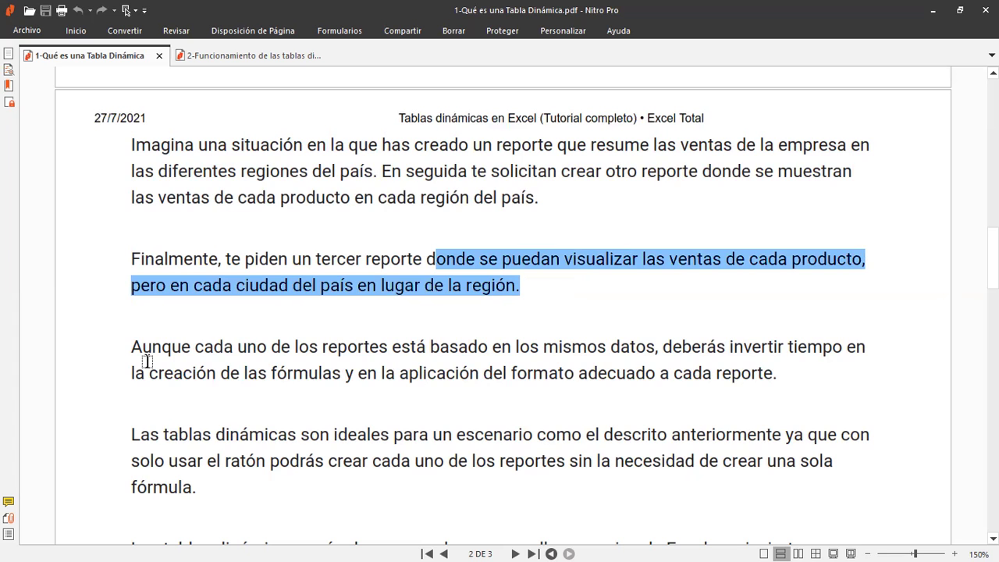
pyautogui.moveTo(131, 346); pyautogui.dragTo(698, 352)
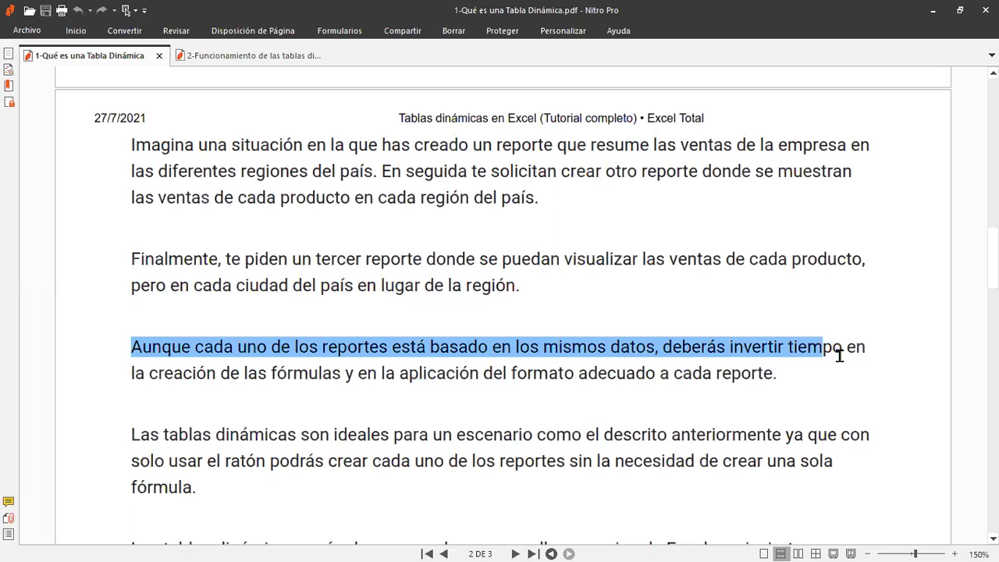
pyautogui.moveTo(698, 353)
pyautogui.mouseDown()
pyautogui.moveTo(844, 348)
pyautogui.moveTo(386, 376)
pyautogui.moveTo(786, 372)
pyautogui.mouseUp()
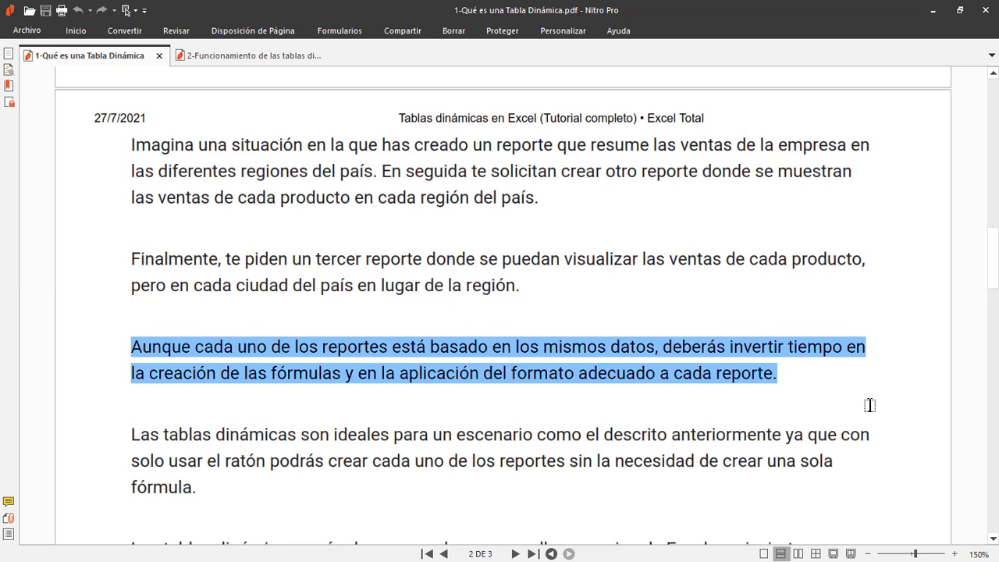
# Highlight the 'Las tablas dinámicas son ideales…' paragraph
pyautogui.scroll(-3, 871, 409)
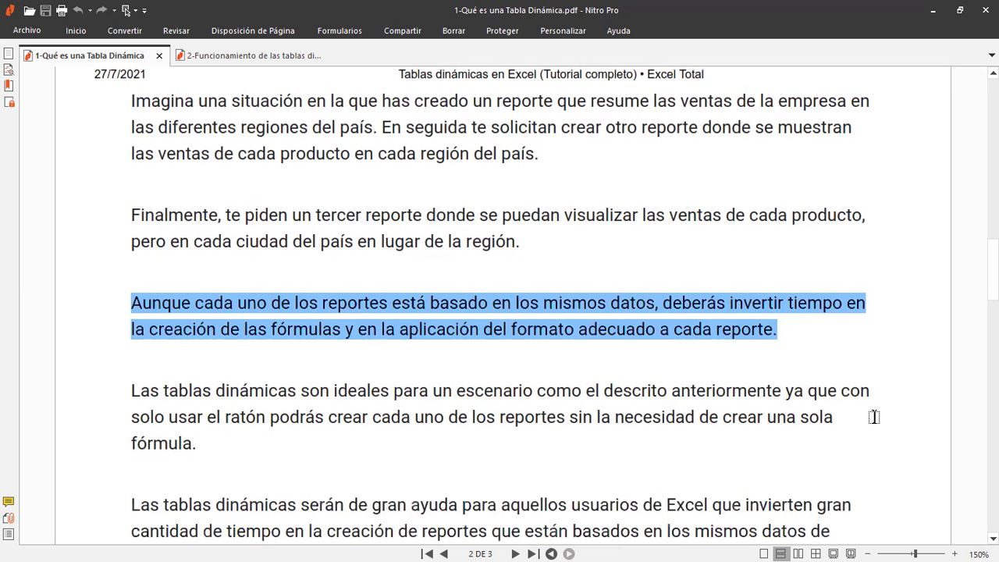
pyautogui.scroll(-1, 874, 419)
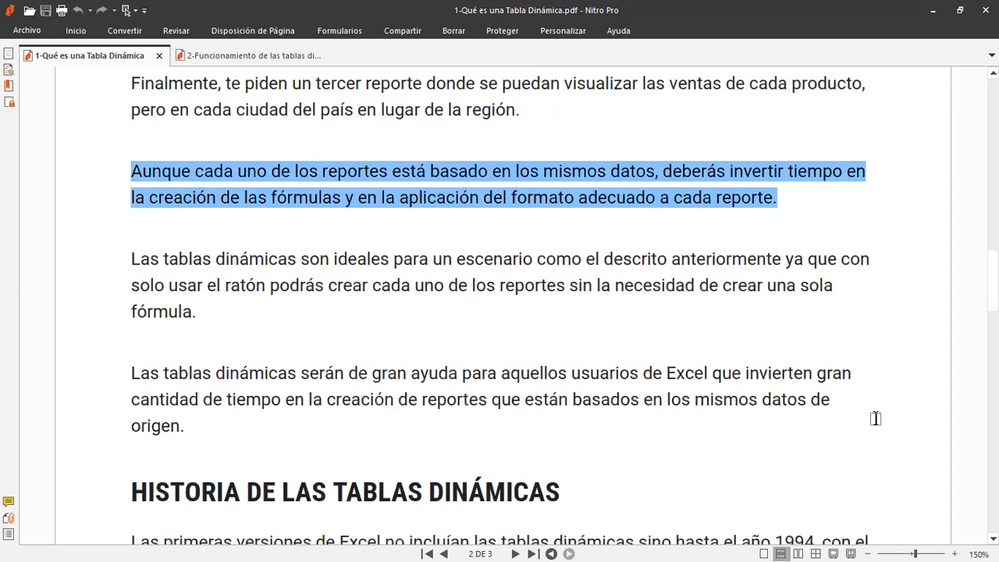
pyautogui.moveTo(131, 260)
pyautogui.mouseDown()
pyautogui.moveTo(177, 279)
pyautogui.moveTo(808, 260)
pyautogui.mouseUp()
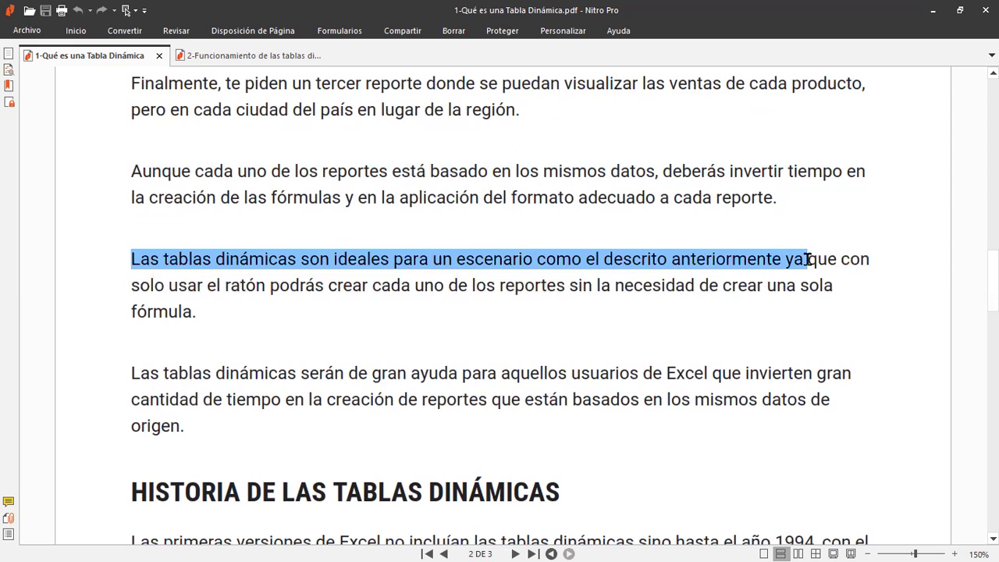
pyautogui.moveTo(808, 260)
pyautogui.mouseDown()
pyautogui.moveTo(858, 265)
pyautogui.moveTo(294, 269)
pyautogui.moveTo(263, 286)
pyautogui.mouseUp()
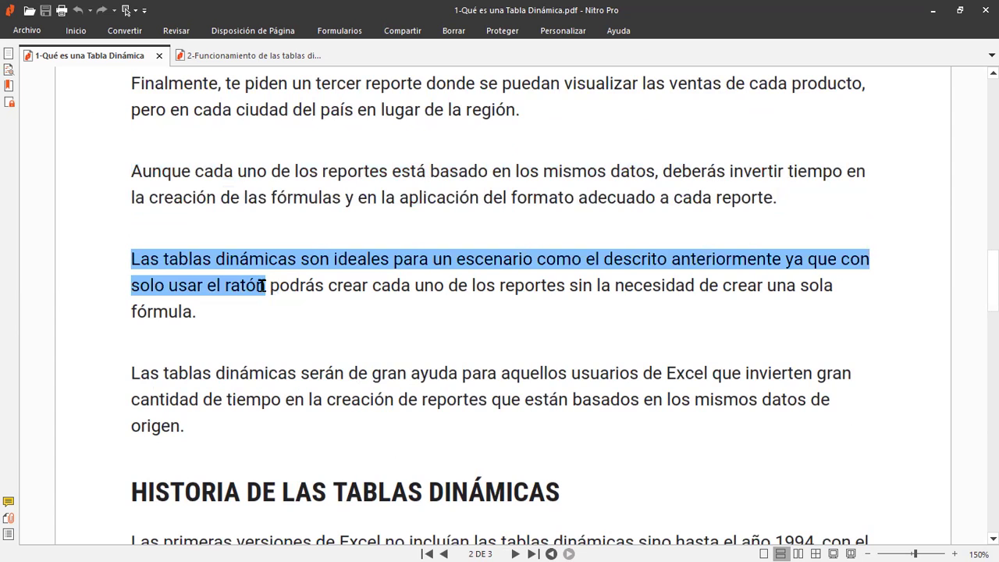
pyautogui.moveTo(262, 286)
pyautogui.mouseDown()
pyautogui.moveTo(519, 285)
pyautogui.moveTo(577, 300)
pyautogui.mouseUp()
pyautogui.moveTo(611, 293)
pyautogui.mouseDown()
pyautogui.moveTo(828, 305)
pyautogui.moveTo(250, 298)
pyautogui.moveTo(210, 318)
pyautogui.mouseUp()
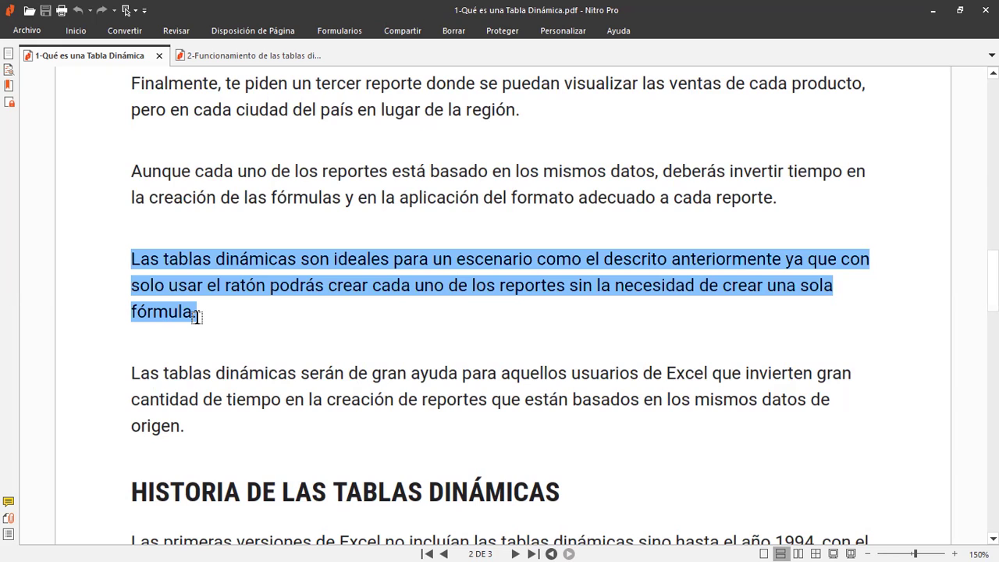
# Highlight the 'serán de gran ayuda…' paragraph, bringing HISTORIA DE LAS TABLAS DINÁMICAS into view
pyautogui.moveTo(131, 373)
pyautogui.mouseDown()
pyautogui.moveTo(870, 377)
pyautogui.moveTo(279, 395)
pyautogui.mouseUp()
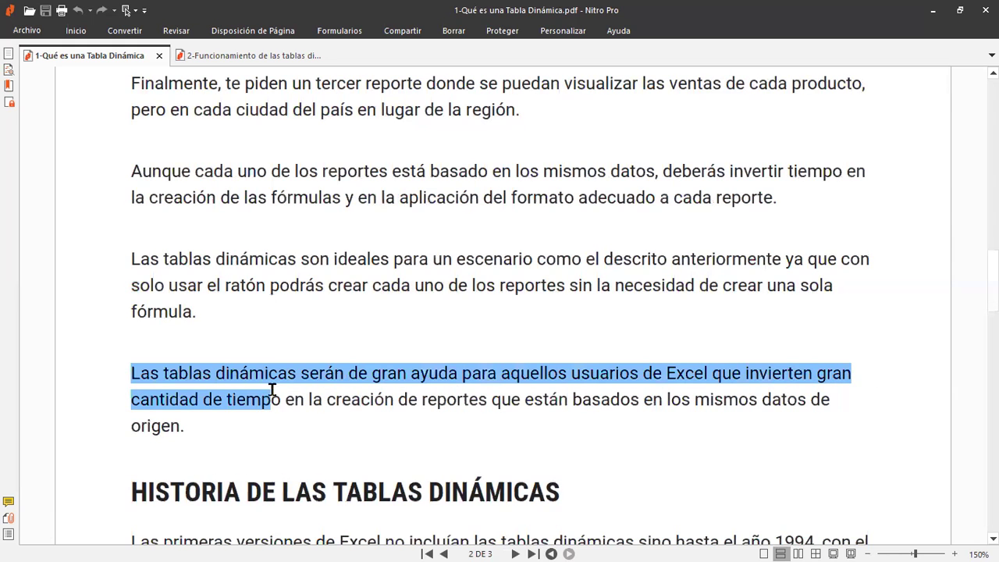
pyautogui.moveTo(278, 396)
pyautogui.mouseDown()
pyautogui.moveTo(544, 410)
pyautogui.moveTo(846, 404)
pyautogui.moveTo(198, 428)
pyautogui.mouseUp()
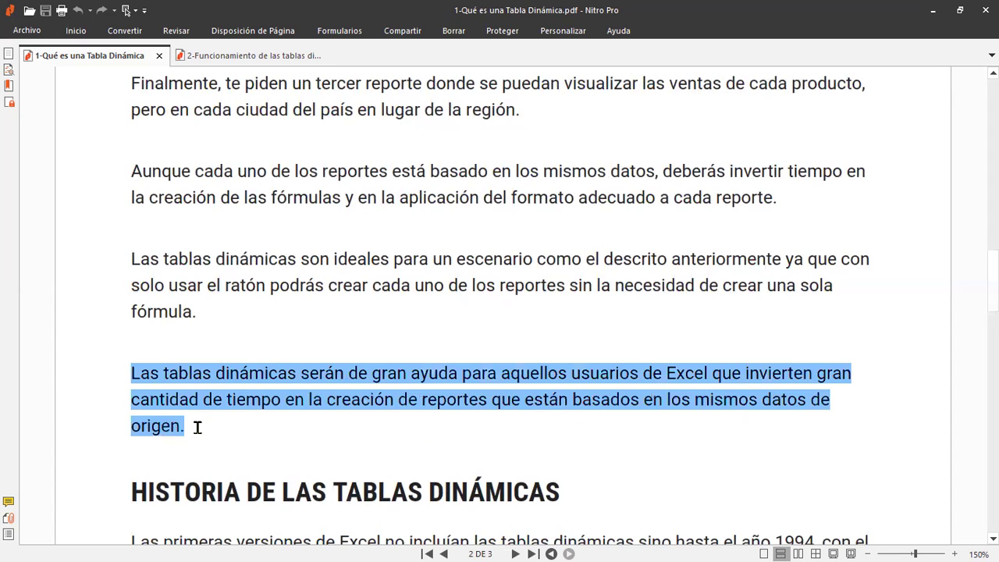
pyautogui.scroll(-3, 340, 437)
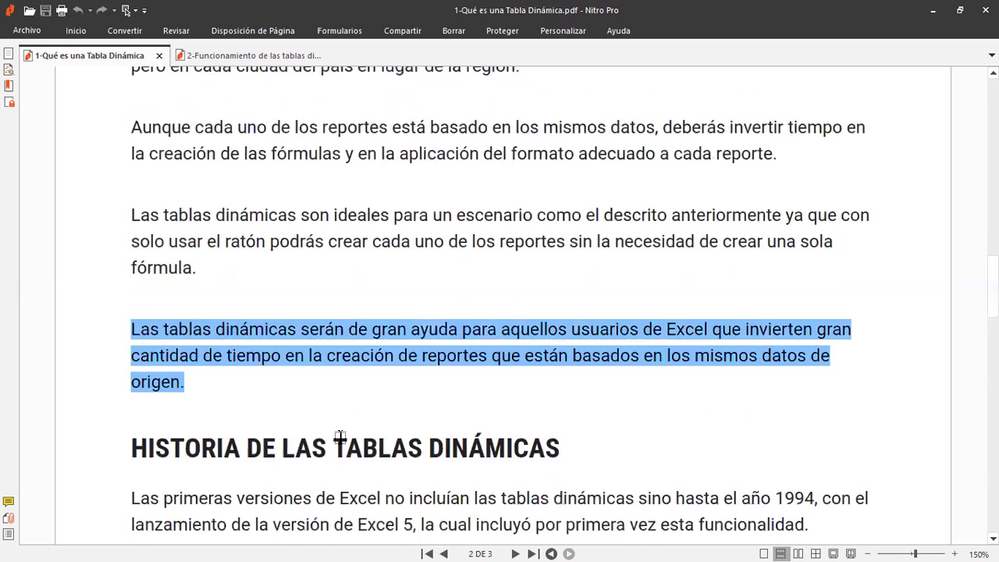
pyautogui.scroll(-2, 340, 437)
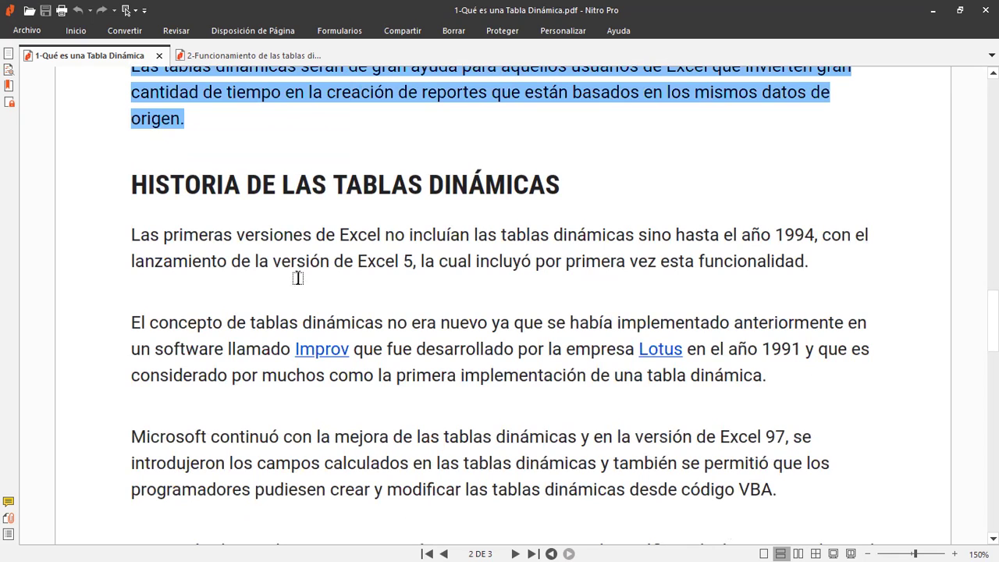
# Highlight the Excel 1994 sentence and the Improv by Lotus 1991 paragraph, then deselect
pyautogui.moveTo(132, 235)
pyautogui.mouseDown()
pyautogui.moveTo(756, 226)
pyautogui.moveTo(817, 234)
pyautogui.mouseUp()
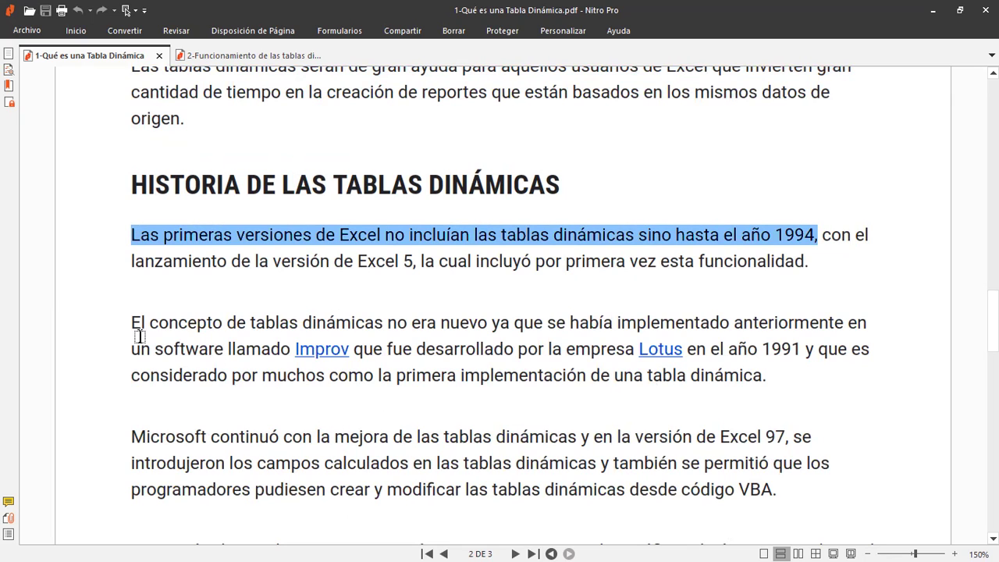
pyautogui.moveTo(139, 326)
pyautogui.mouseDown()
pyautogui.moveTo(229, 340)
pyautogui.moveTo(493, 323)
pyautogui.moveTo(871, 329)
pyautogui.moveTo(352, 355)
pyautogui.mouseUp()
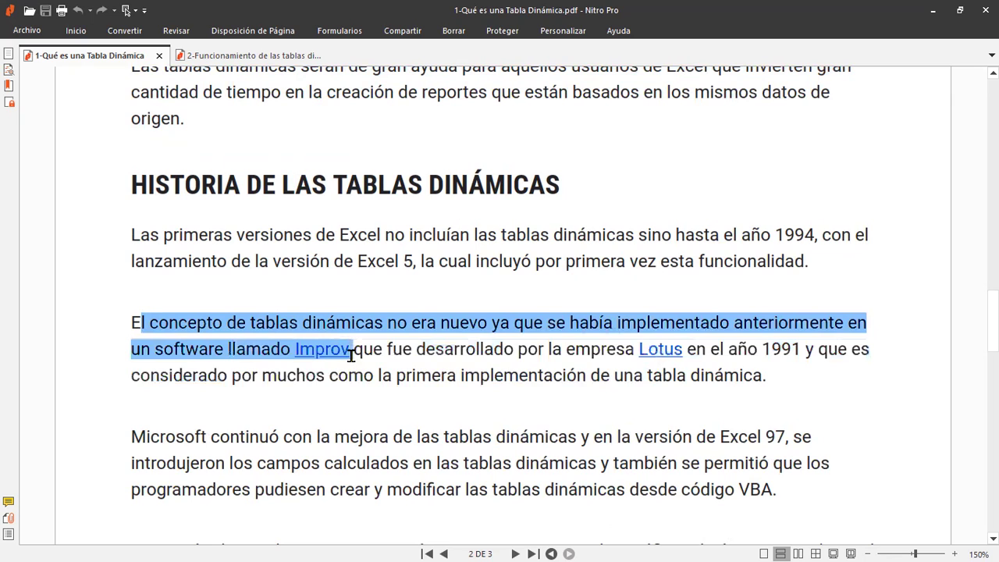
pyautogui.moveTo(351, 355); pyautogui.dragTo(804, 349)
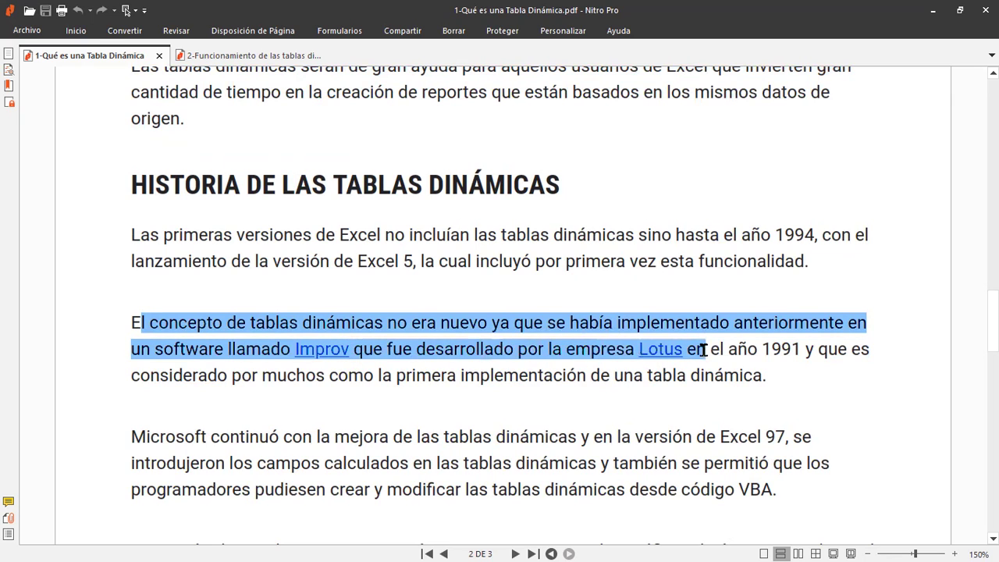
pyautogui.click(819, 383)
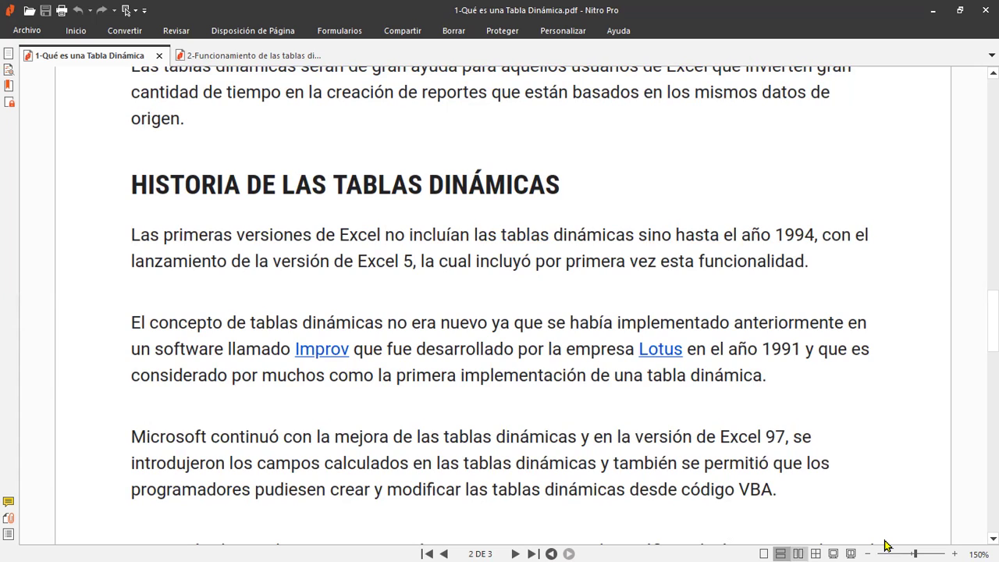
# Open '2-Funcionamiento de las tablas dinámicas.pdf' at the top of page 1
pyautogui.click(234, 59)
pyautogui.scroll(5, 508, 226)
pyautogui.scroll(5, 508, 225)
pyautogui.scroll(5, 515, 231)
pyautogui.scroll(5, 515, 230)
pyautogui.scroll(5, 515, 230)
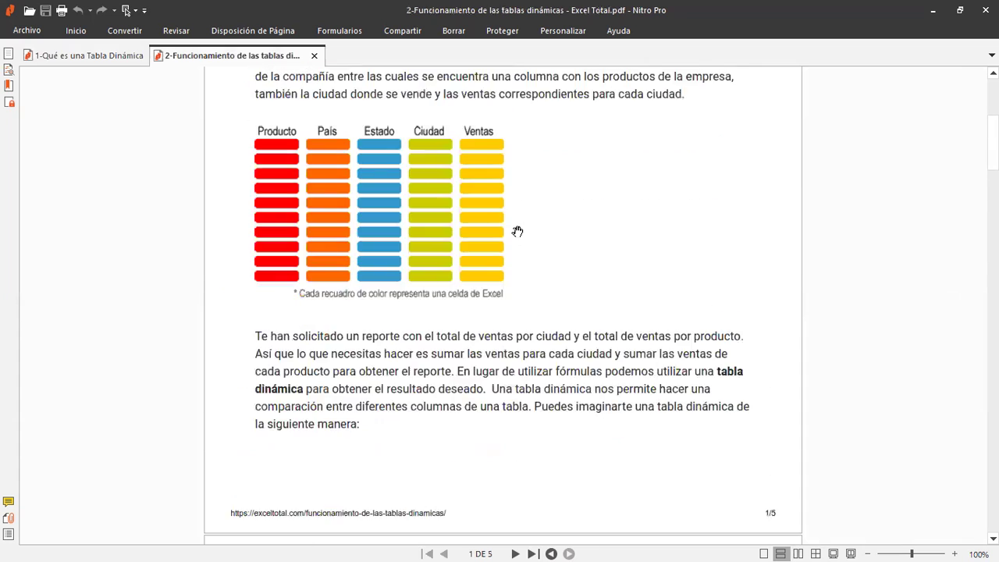
pyautogui.scroll(3, 515, 230)
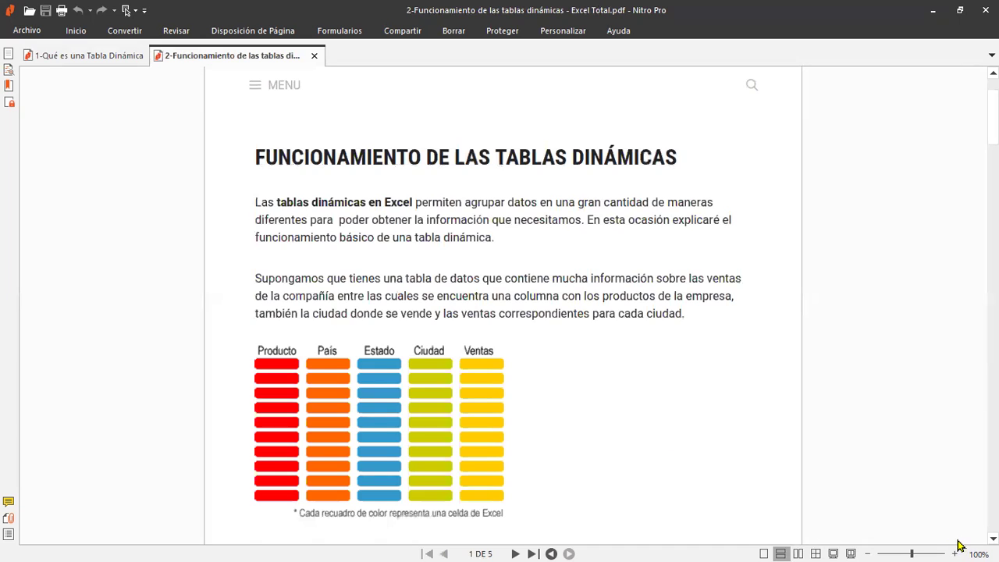
# Zoom the page to 150% and scroll to the Producto–Ventas colour diagram and footnote
pyautogui.click(954, 546)
pyautogui.click(954, 546)
pyautogui.scroll(1, 850, 397)
pyautogui.scroll(-1, 849, 398)
pyautogui.scroll(-1, 849, 399)
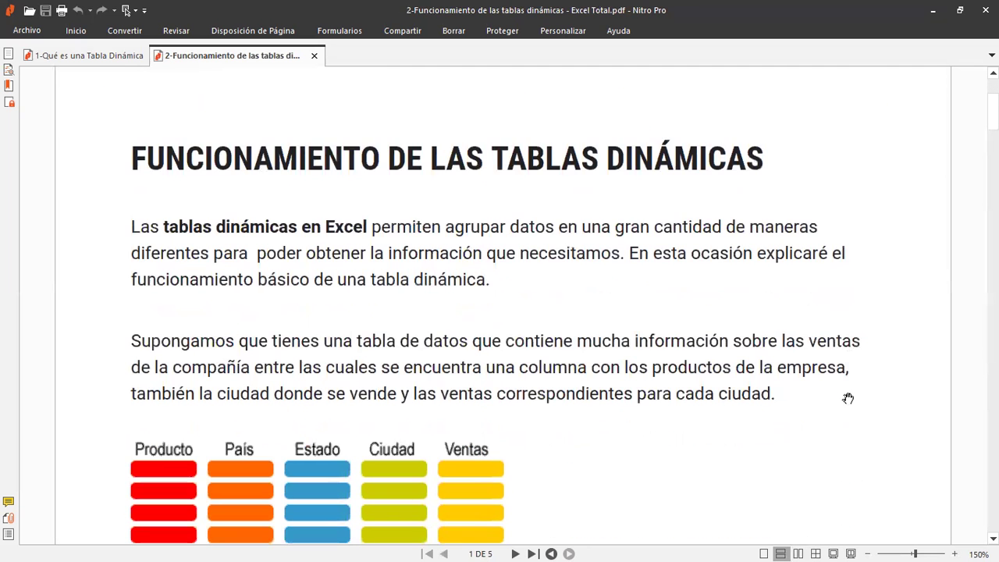
pyautogui.click(954, 550)
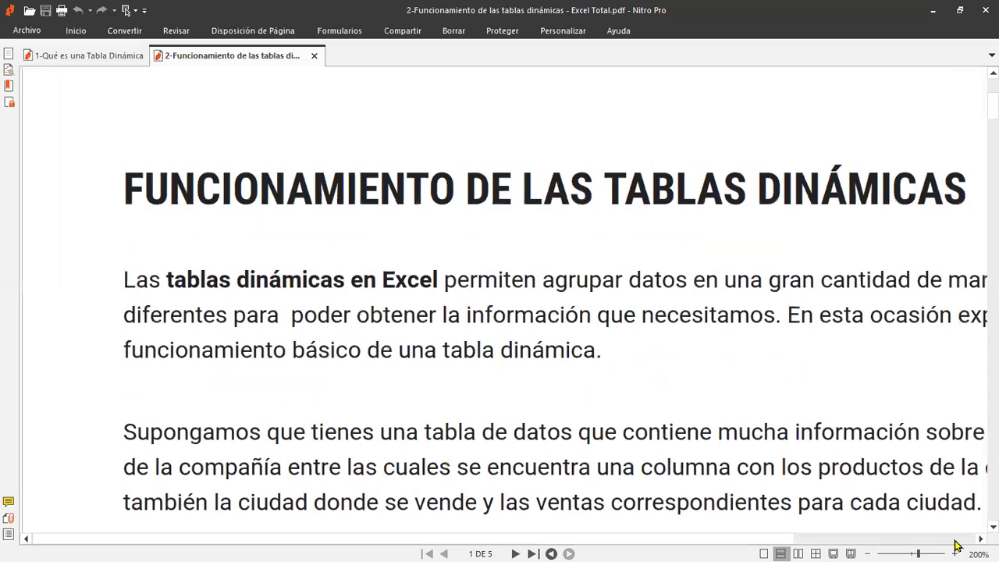
pyautogui.click(867, 550)
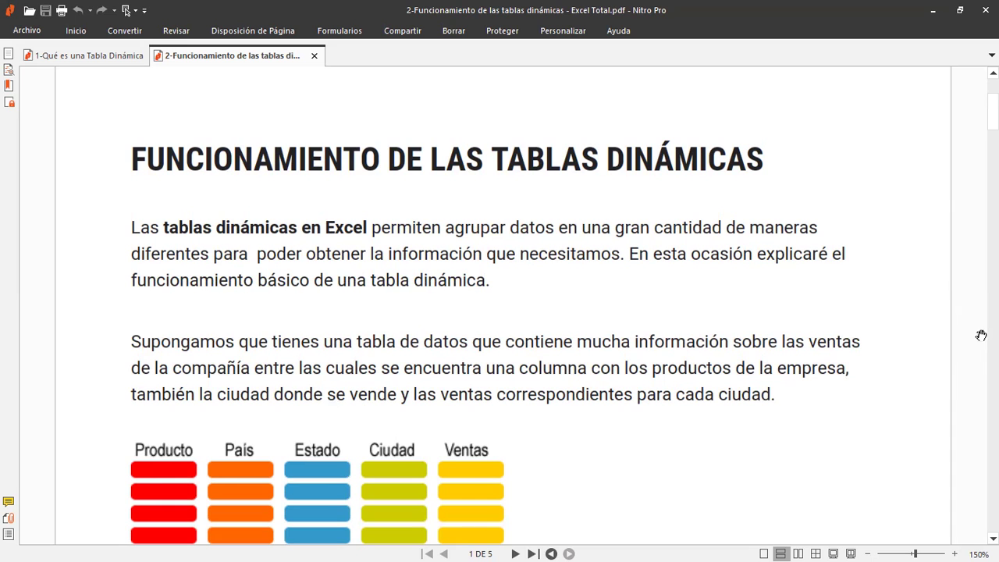
pyautogui.scroll(-3, 640, 396)
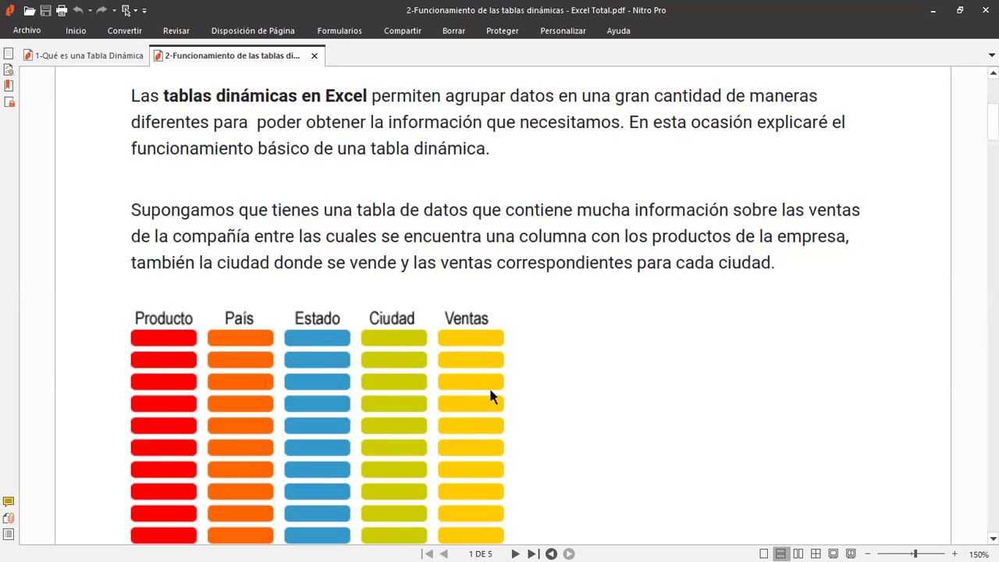
pyautogui.scroll(-2, 554, 342)
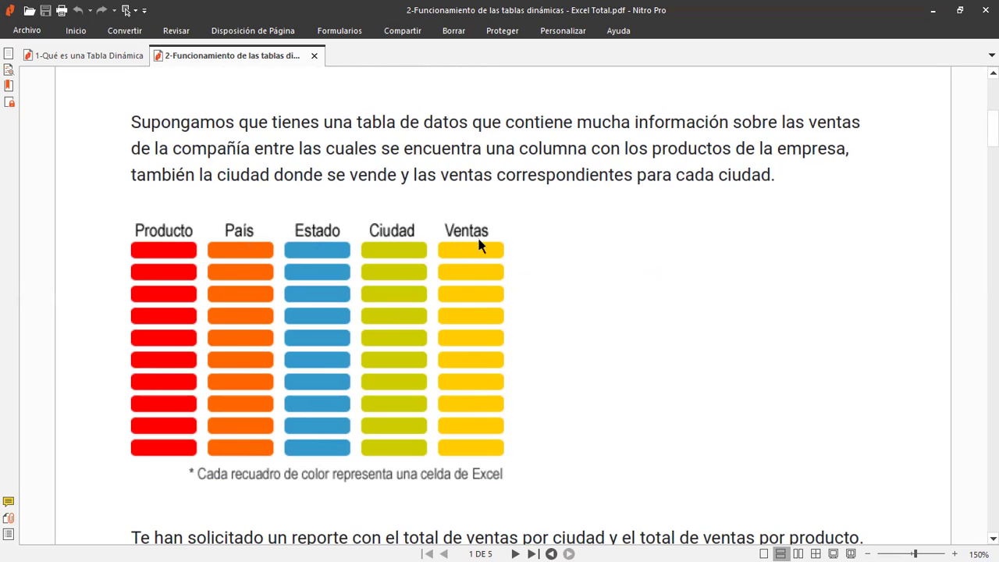
# Select Excel's header cells A1:E1, Producto through Ventas, then return to the PDF diagram
pyautogui.hotkey('alt', 'Tab')
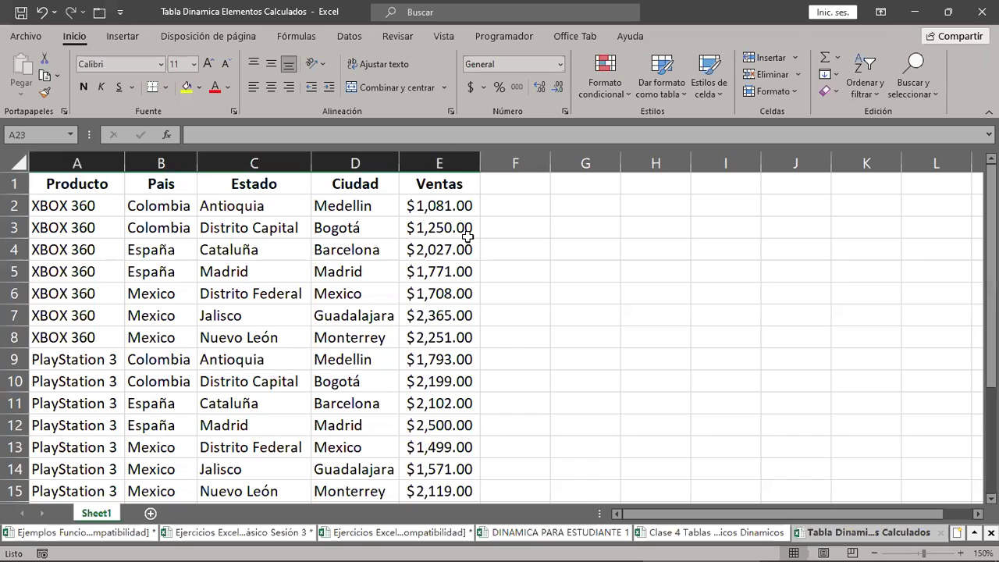
pyautogui.moveTo(69, 185); pyautogui.dragTo(462, 183)
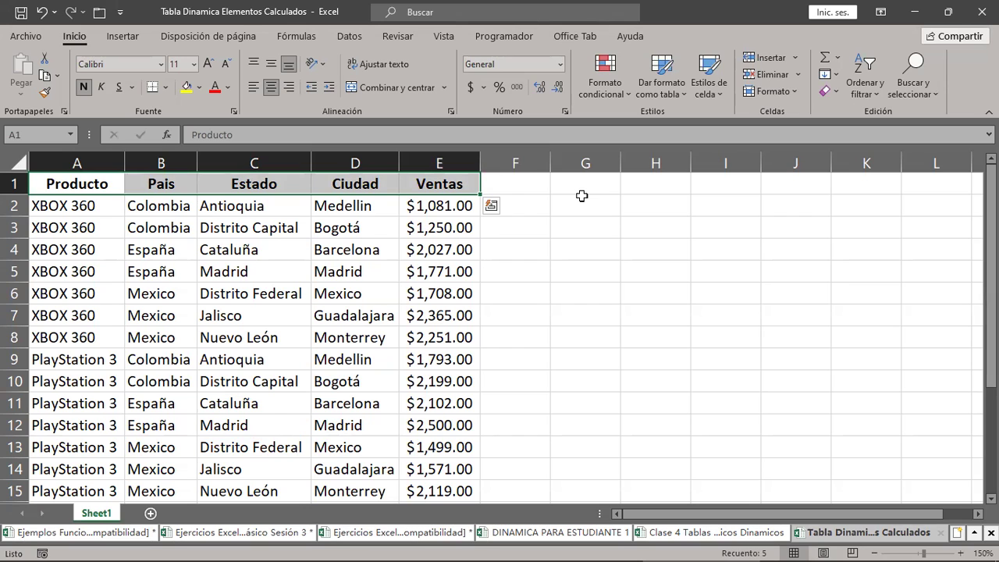
pyautogui.click(74, 184)
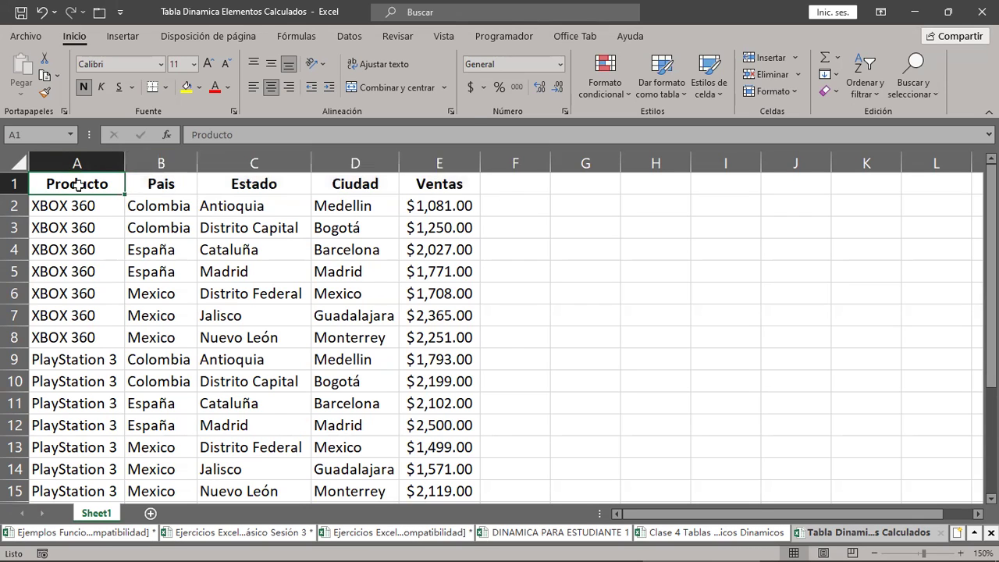
pyautogui.moveTo(74, 184); pyautogui.dragTo(442, 191)
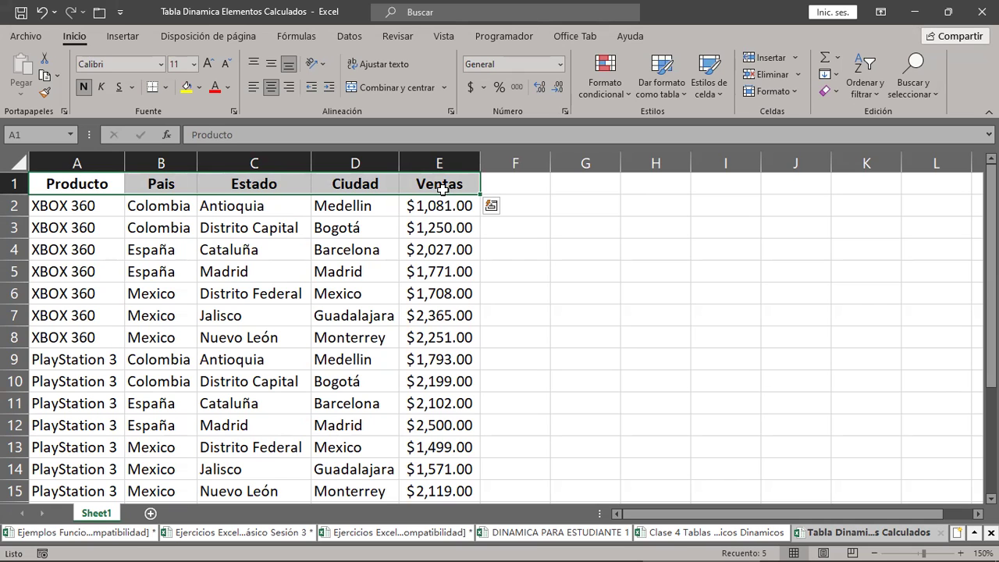
pyautogui.hotkey('alt', 'Tab')
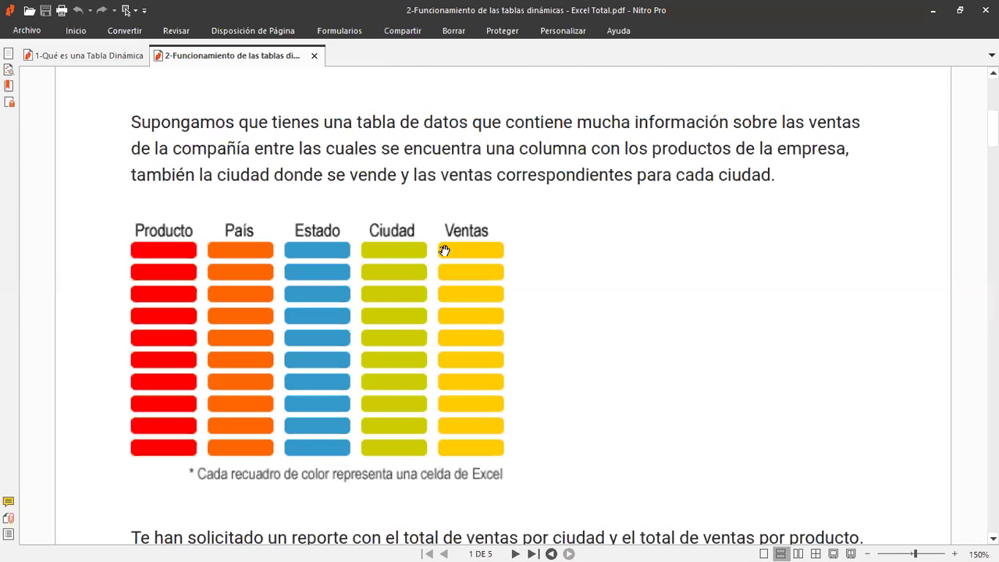
# Select the text from 'En lugar de utilizar fórmulas' to 'de la siguiente manera:'
pyautogui.scroll(-3, 444, 250)
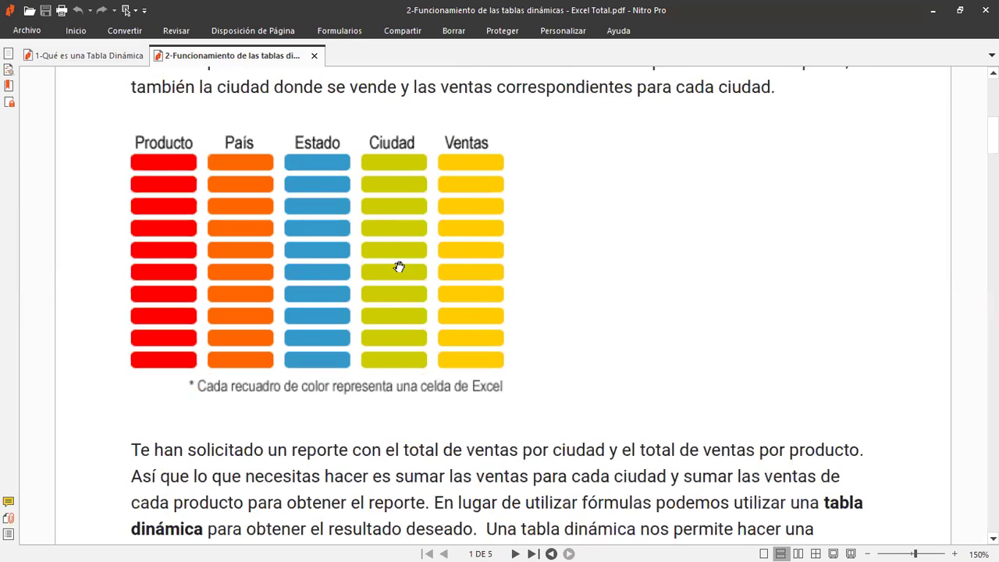
pyautogui.scroll(-5, 403, 297)
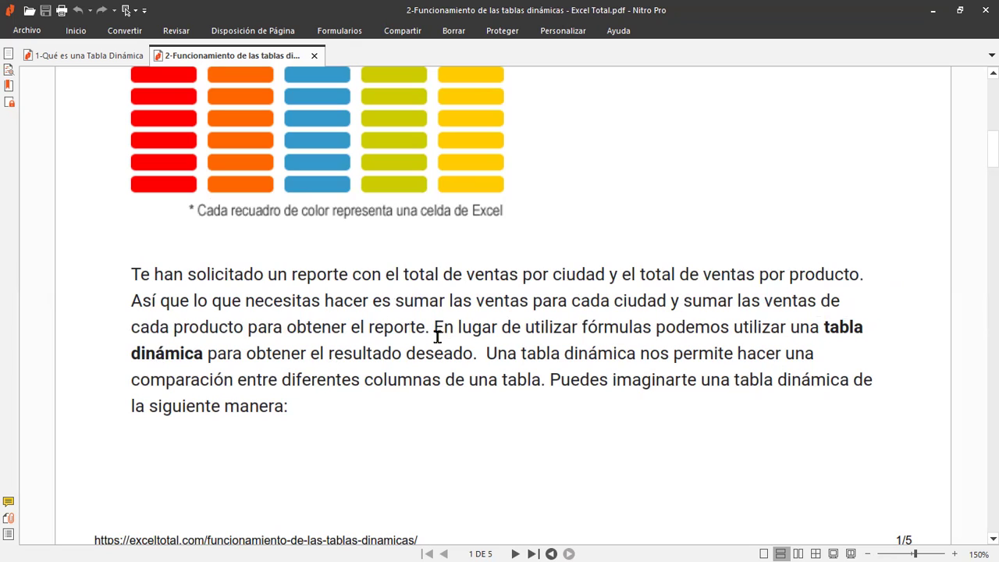
pyautogui.moveTo(434, 327)
pyautogui.mouseDown()
pyautogui.moveTo(675, 321)
pyautogui.moveTo(867, 334)
pyautogui.moveTo(203, 356)
pyautogui.moveTo(465, 344)
pyautogui.moveTo(473, 354)
pyautogui.moveTo(551, 357)
pyautogui.moveTo(785, 352)
pyautogui.moveTo(837, 364)
pyautogui.moveTo(649, 364)
pyautogui.moveTo(383, 400)
pyautogui.moveTo(452, 379)
pyautogui.moveTo(772, 374)
pyautogui.moveTo(881, 388)
pyautogui.moveTo(340, 447)
pyautogui.moveTo(295, 412)
pyautogui.moveTo(313, 408)
pyautogui.moveTo(305, 421)
pyautogui.mouseUp()
# Study page 2's diagram of filas, columnas and valores numéricos, then go back to Excel
pyautogui.scroll(-2, 549, 392)
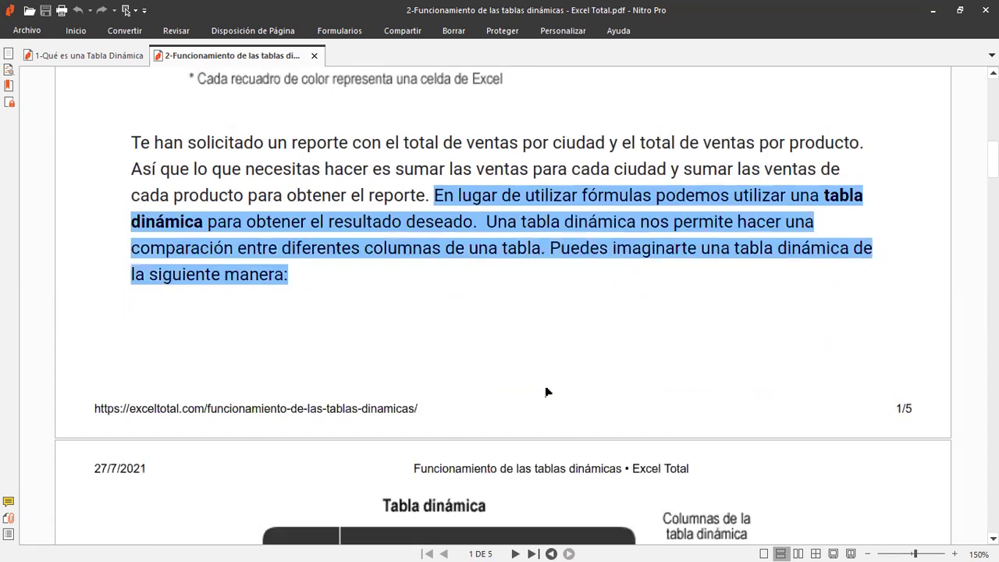
pyautogui.scroll(-3, 546, 390)
pyautogui.scroll(-1, 546, 390)
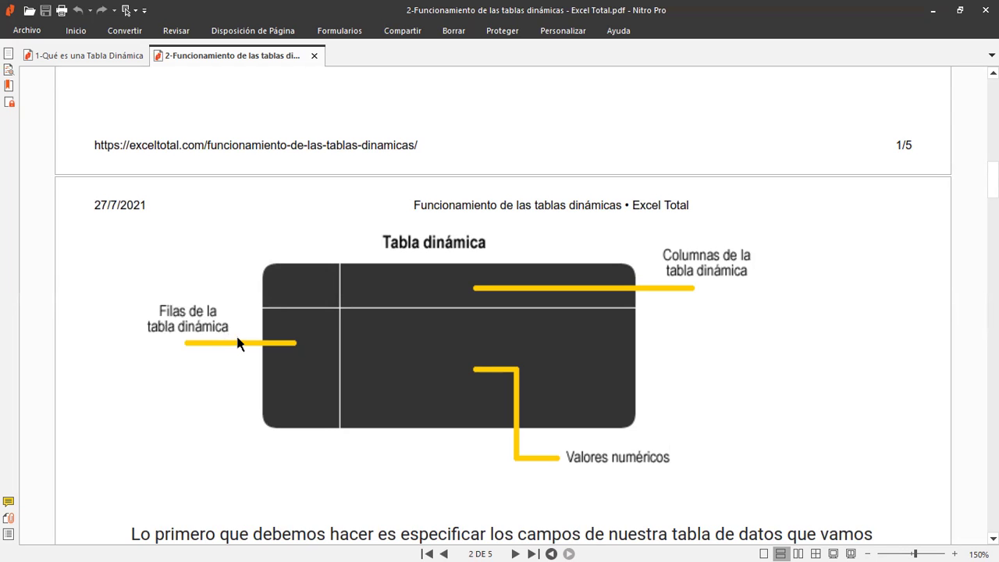
pyautogui.scroll(10, 351, 249)
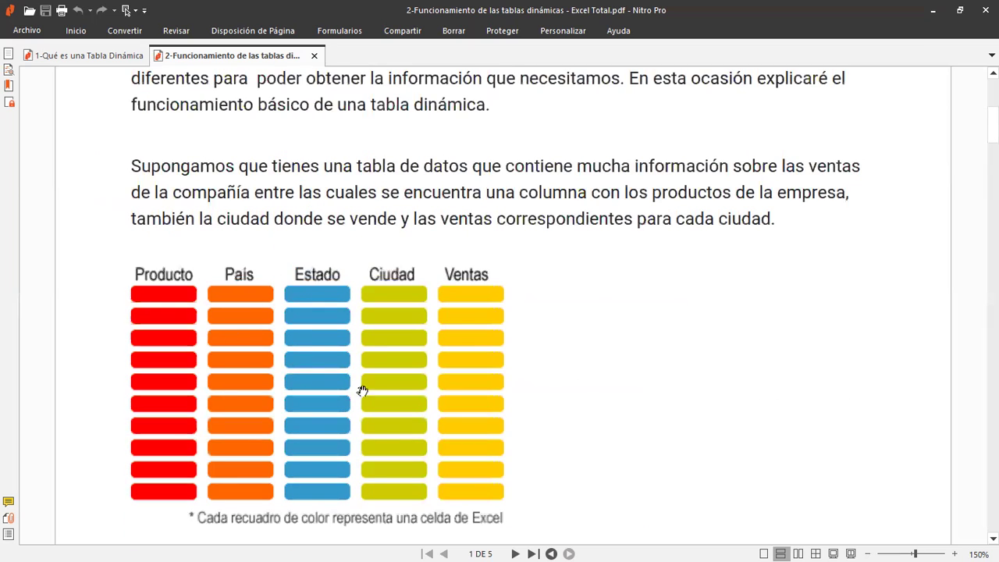
pyautogui.scroll(-3, 364, 392)
pyautogui.scroll(-4, 366, 396)
pyautogui.scroll(-2, 366, 395)
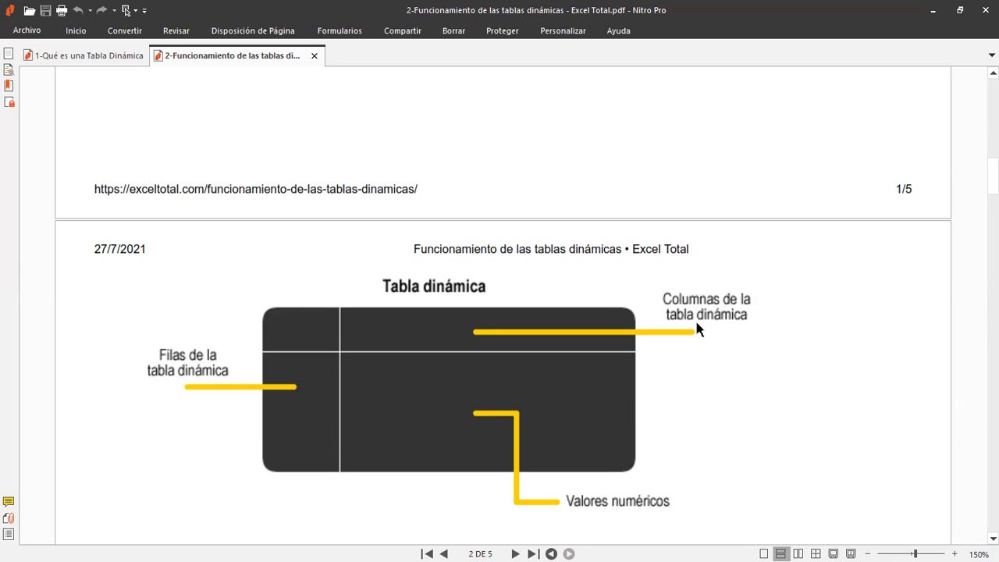
pyautogui.scroll(5, 697, 334)
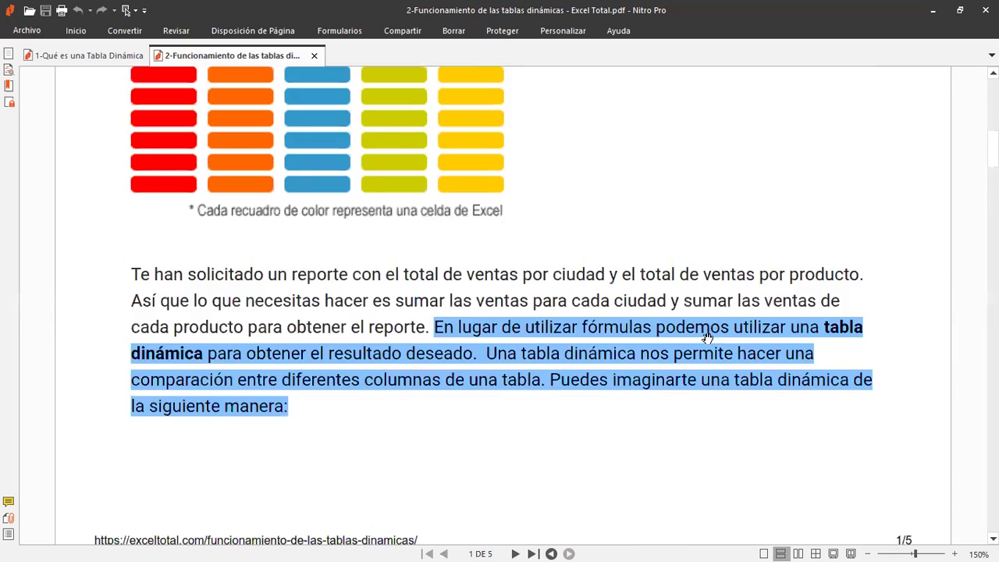
pyautogui.scroll(3, 706, 337)
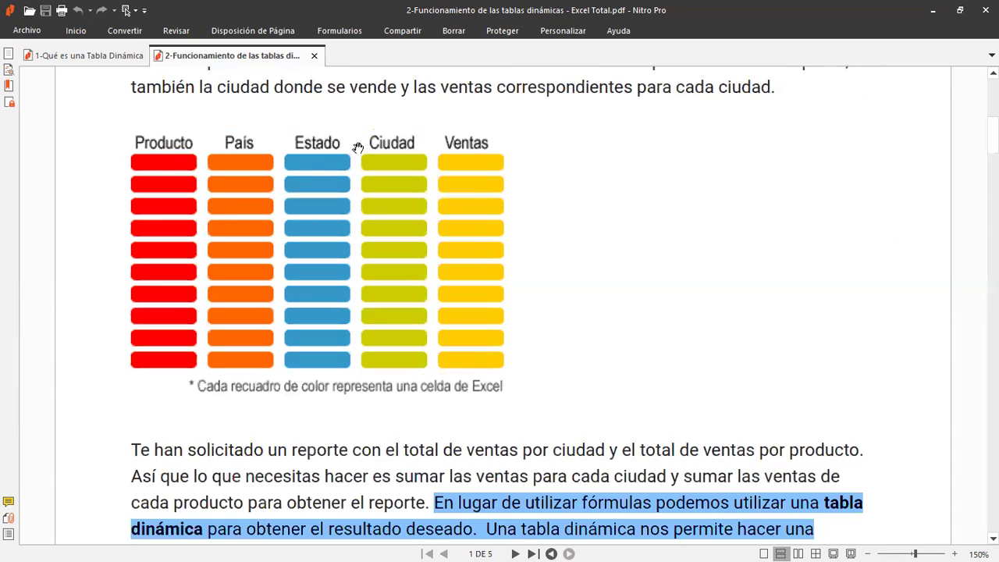
pyautogui.scroll(-4, 605, 301)
pyautogui.scroll(-3, 613, 316)
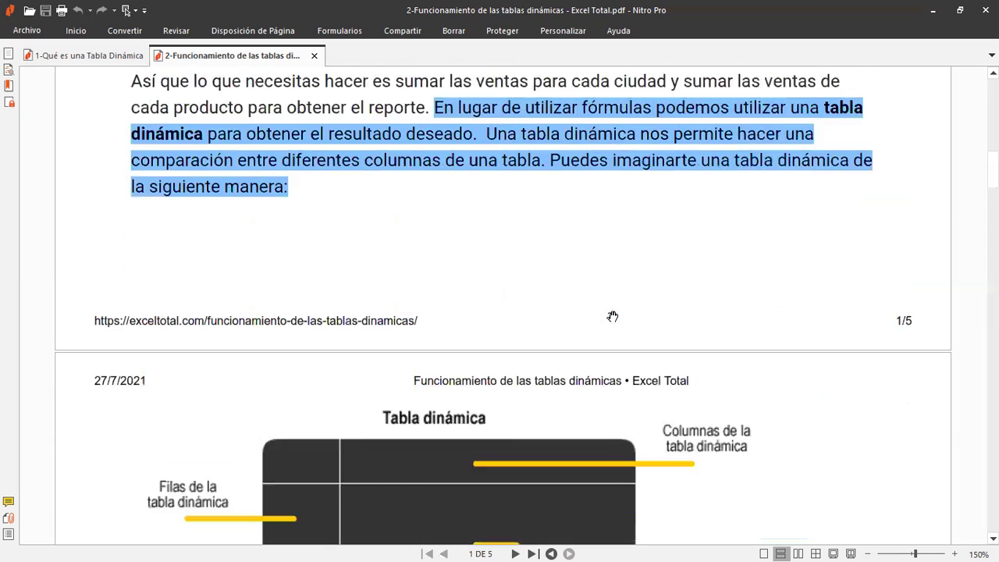
pyautogui.scroll(-3, 613, 316)
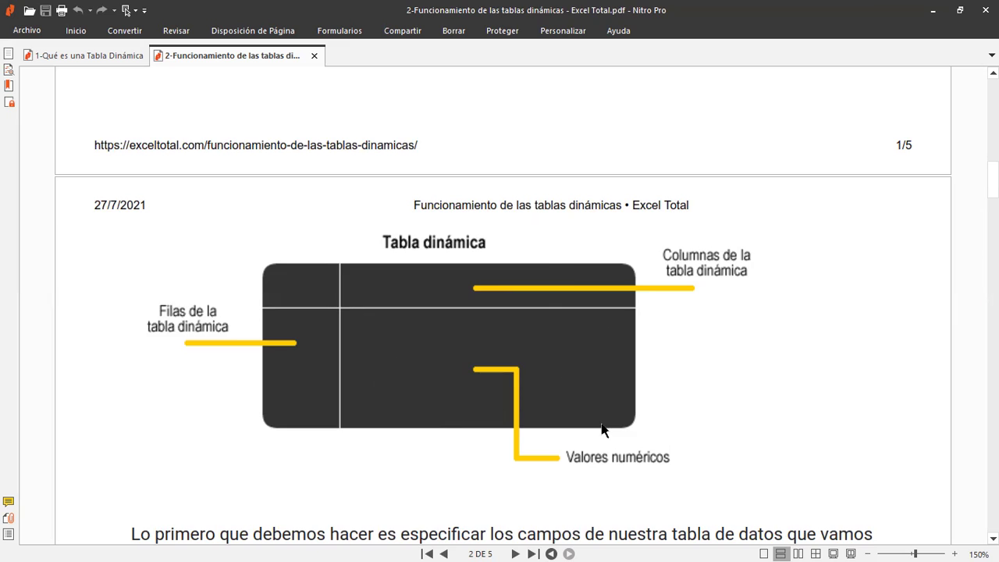
pyautogui.hotkey('alt', 'Tab')
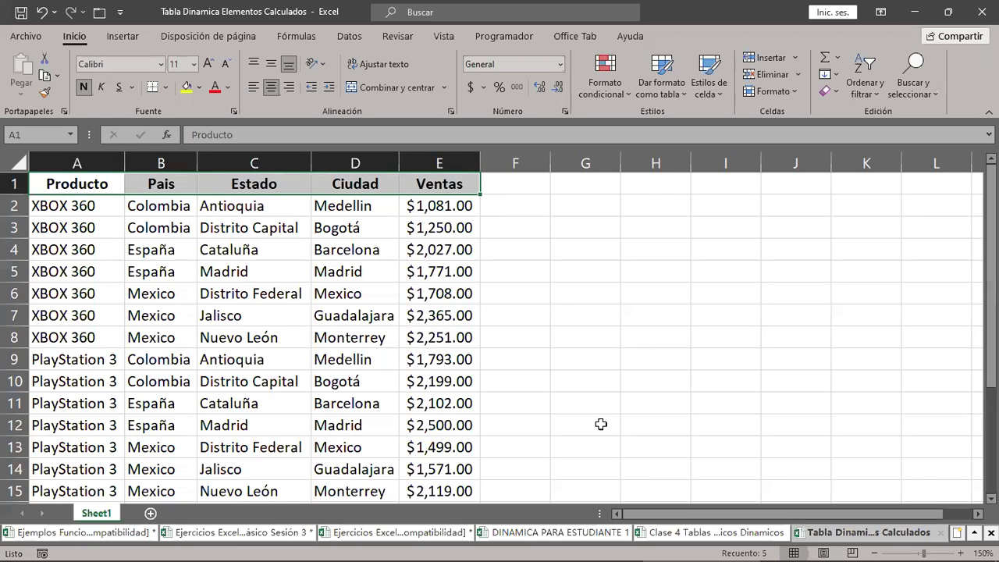
pyautogui.click(204, 229)
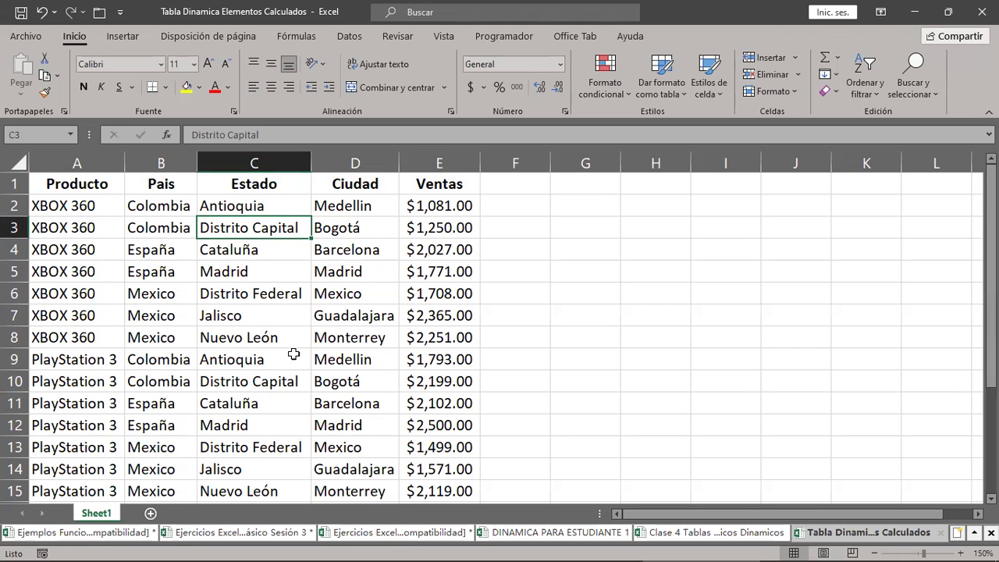
# Look at the PDF's Ciudad-as-rows diagram, then return to the Excel sales list
pyautogui.hotkey('alt', 'Tab')
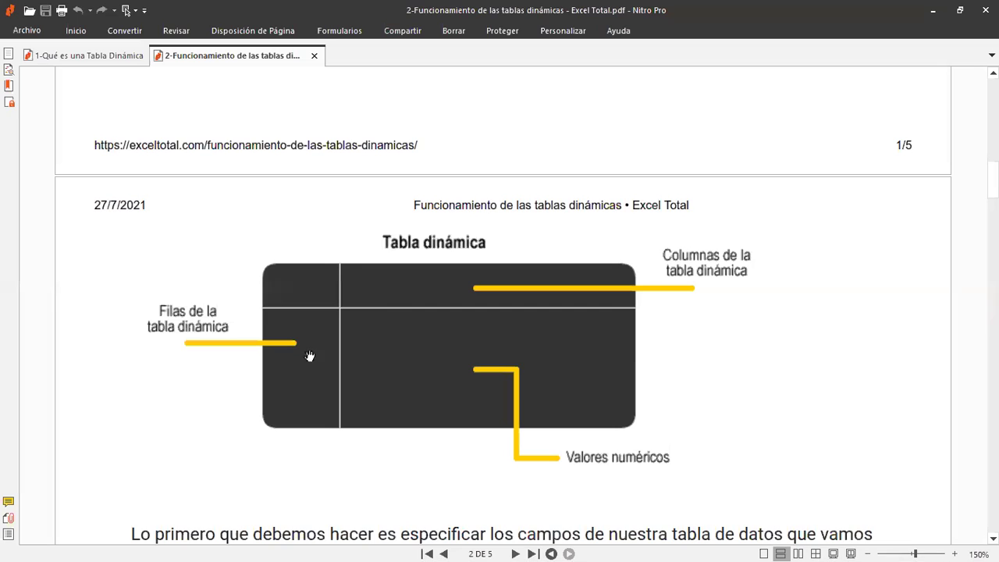
pyautogui.scroll(-2, 428, 356)
pyautogui.scroll(-2, 414, 365)
pyautogui.scroll(-1, 134, 291)
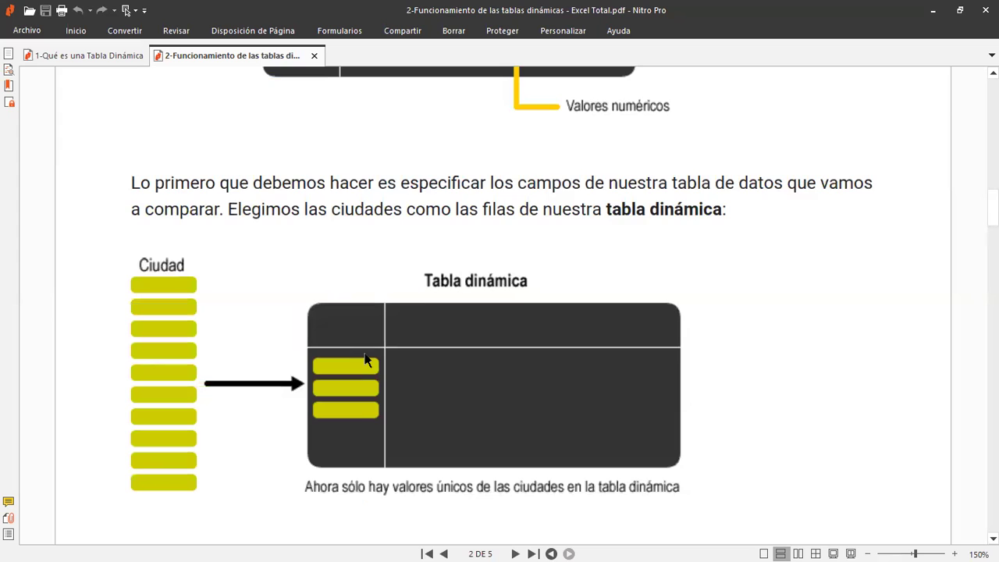
pyautogui.hotkey('alt', 'Tab')
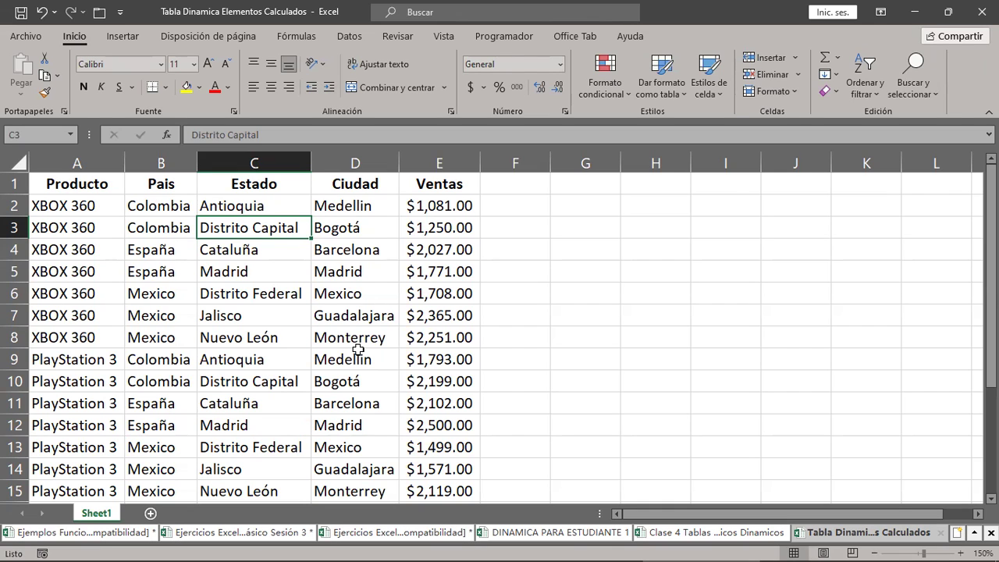
pyautogui.click(125, 37)
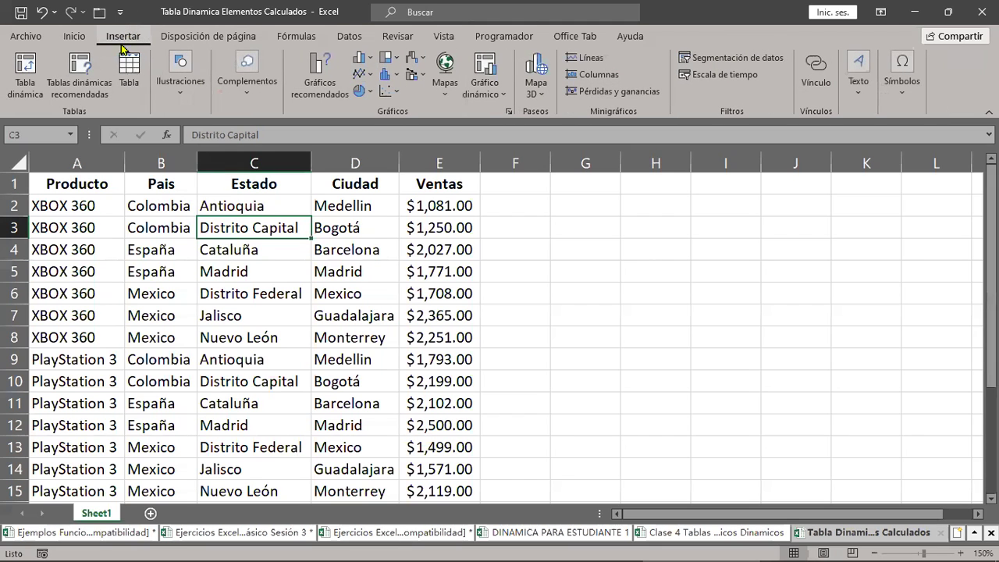
pyautogui.click(236, 286)
pyautogui.press('Down')
pyautogui.press('Down')
pyautogui.press('Down')
pyautogui.click(185, 324)
pyautogui.click(234, 273)
pyautogui.click(244, 319)
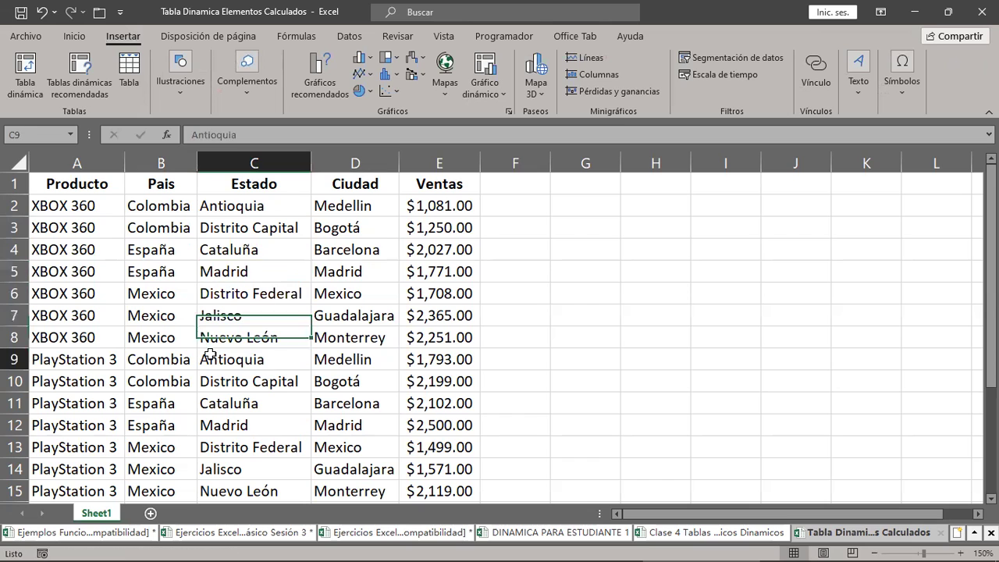
pyautogui.click(234, 361)
pyautogui.click(172, 390)
pyautogui.click(161, 316)
pyautogui.click(378, 294)
pyautogui.click(334, 267)
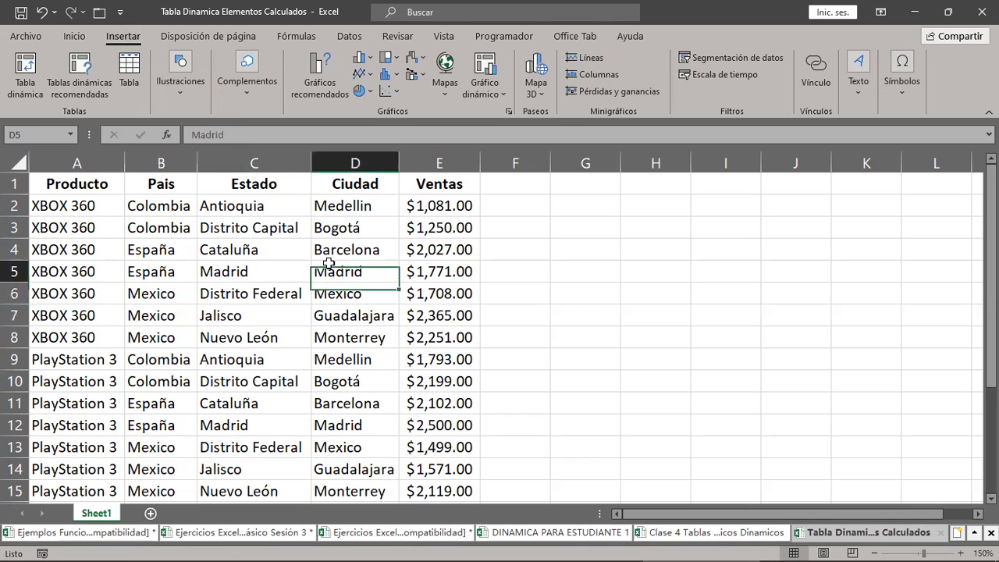
pyautogui.click(214, 309)
pyautogui.click(201, 383)
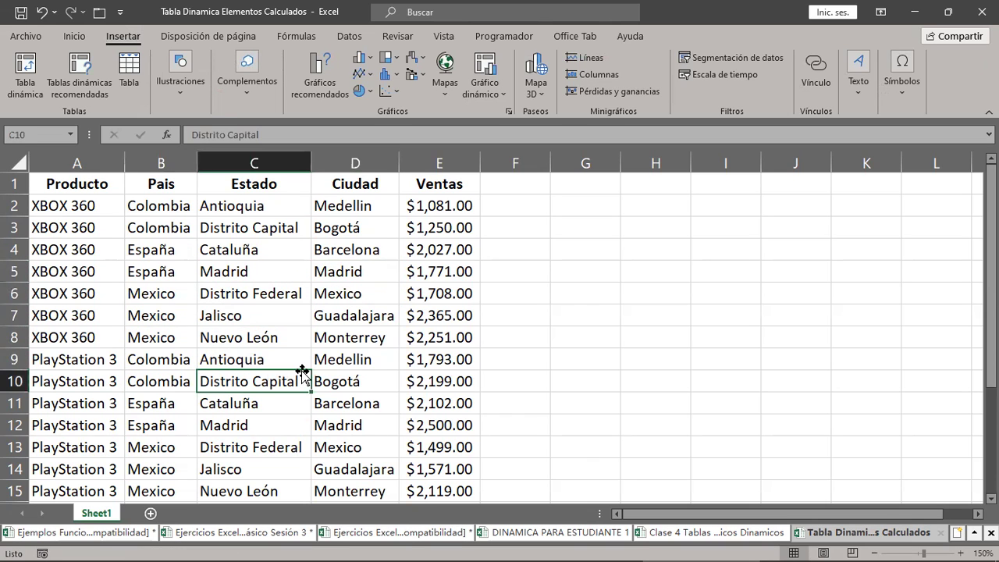
pyautogui.moveTo(99, 185)
pyautogui.mouseDown()
pyautogui.moveTo(417, 535)
pyautogui.moveTo(446, 424)
pyautogui.mouseUp()
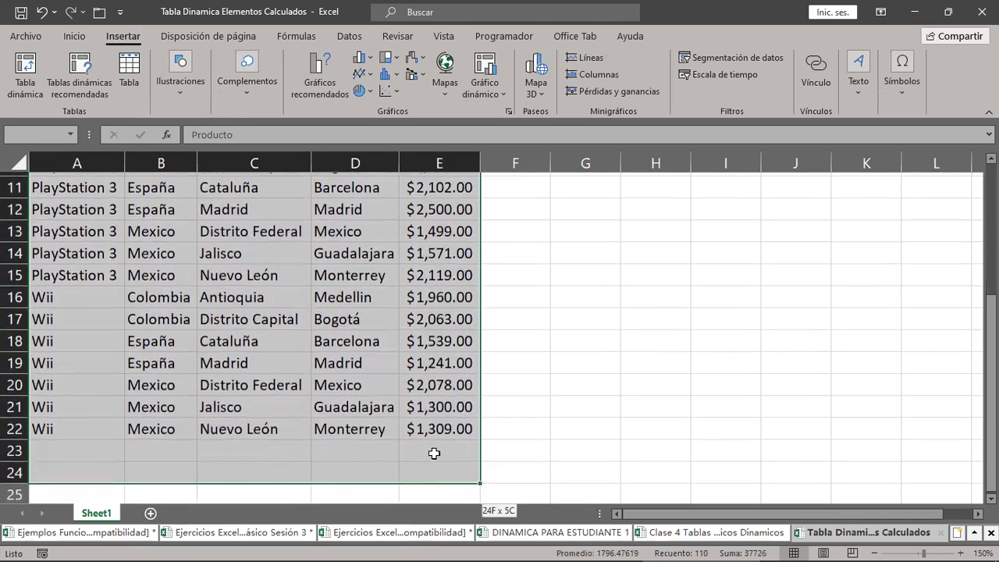
pyautogui.scroll(3, 441, 422)
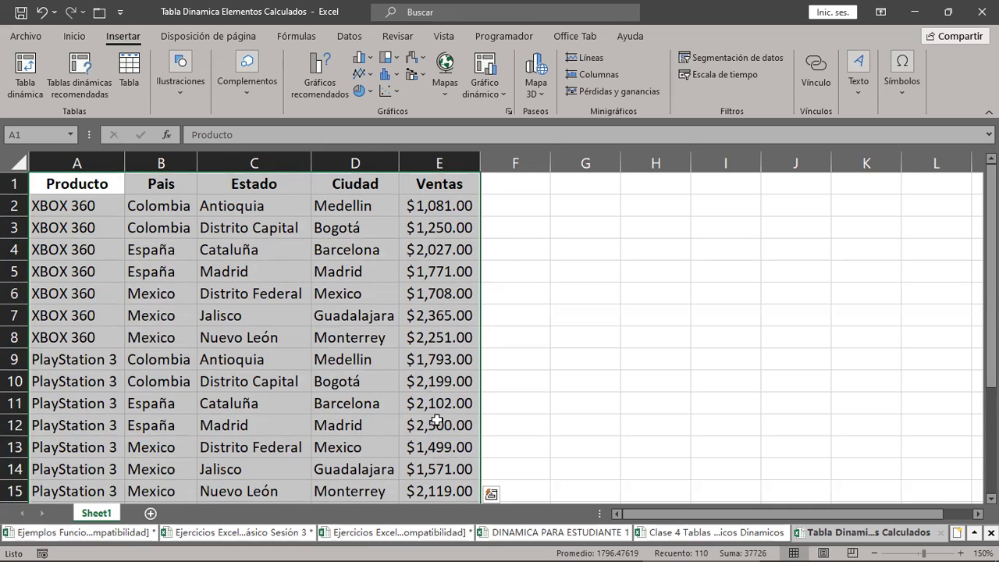
pyautogui.click(312, 280)
pyautogui.click(226, 292)
pyautogui.click(98, 411)
pyautogui.click(317, 334)
pyautogui.click(257, 243)
pyautogui.click(102, 316)
pyautogui.click(238, 358)
pyautogui.click(346, 265)
pyautogui.click(90, 271)
pyautogui.moveTo(234, 358); pyautogui.dragTo(236, 373)
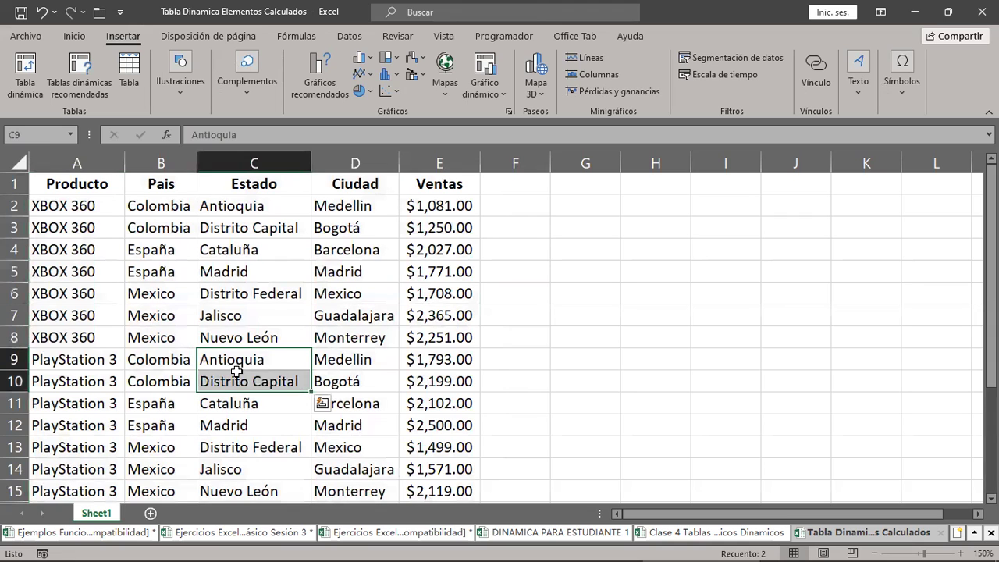
pyautogui.moveTo(670, 234); pyautogui.dragTo(673, 241)
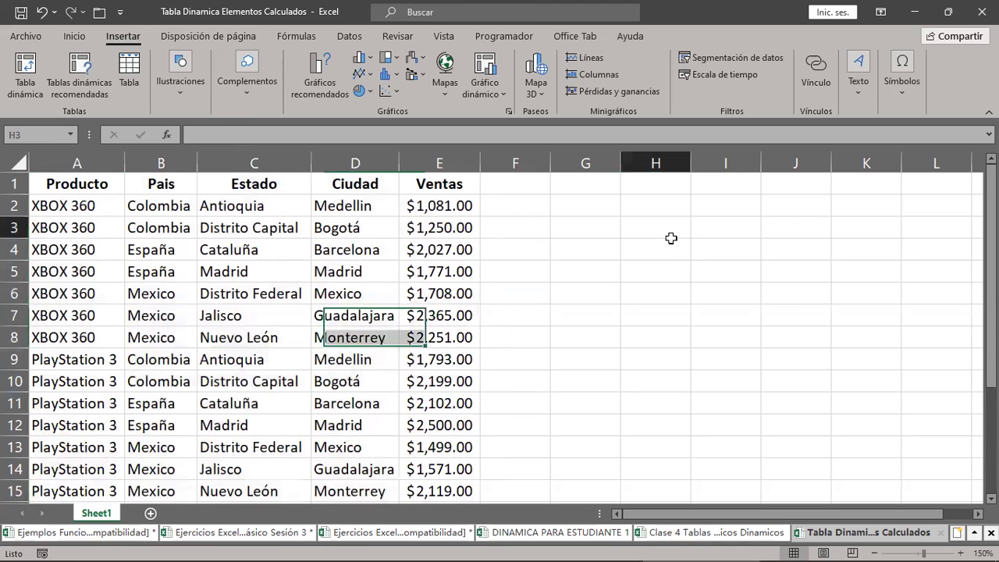
pyautogui.click(673, 241)
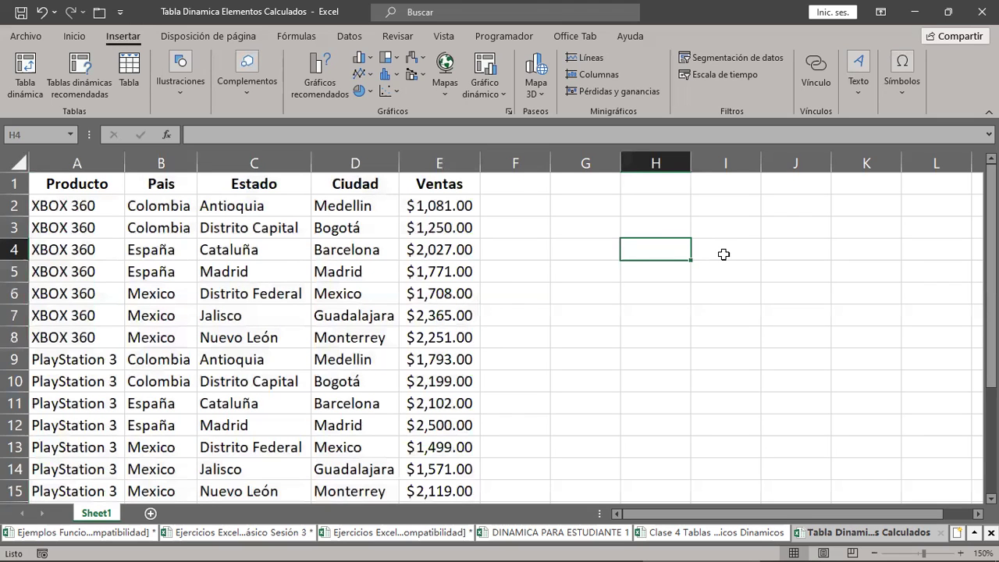
pyautogui.click(263, 292)
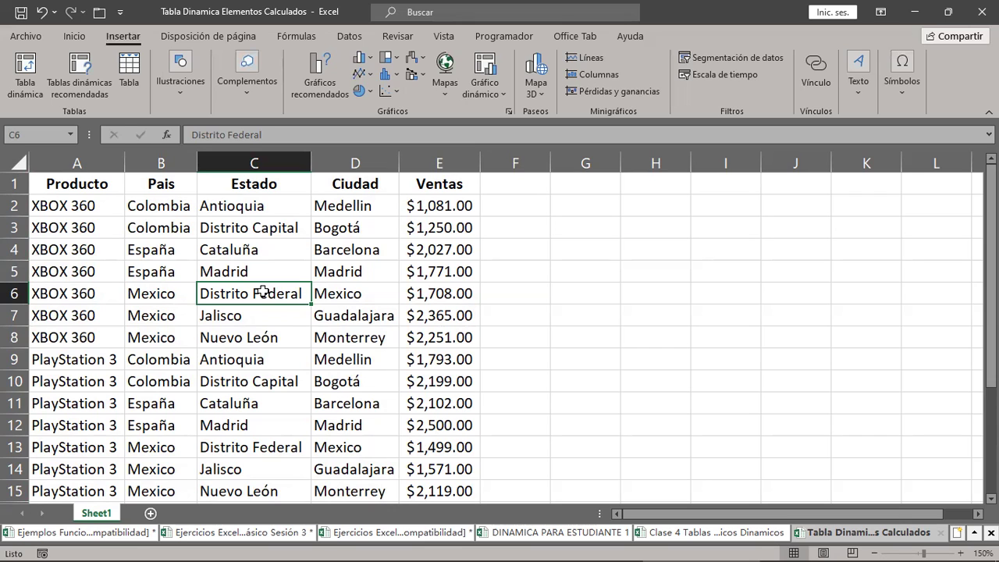
pyautogui.click(331, 272)
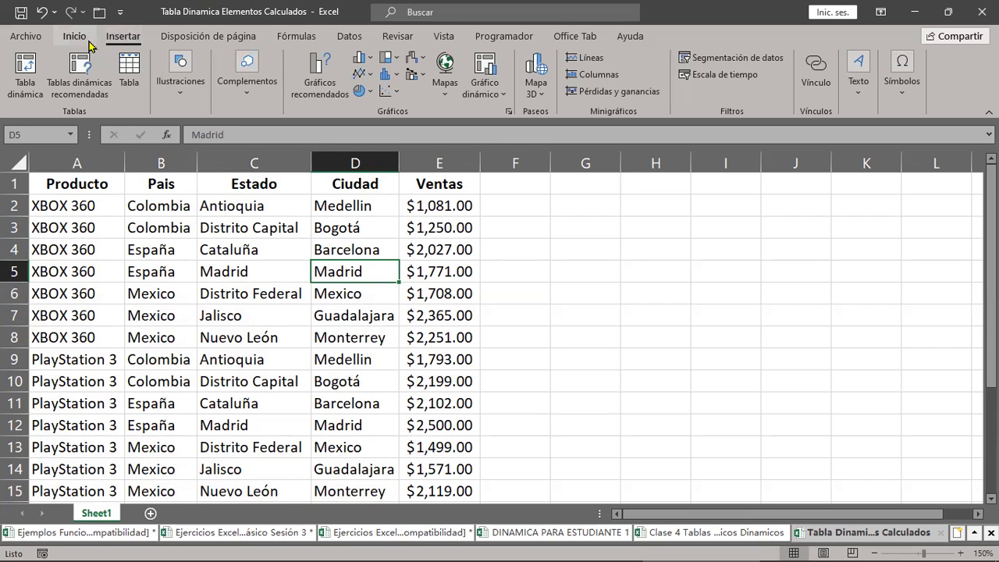
# Open Insertar > Tabla dinámica, move the dialog aside, and empty its Tabla o rango field
pyautogui.click(29, 93)
pyautogui.moveTo(332, 167)
pyautogui.mouseDown()
pyautogui.moveTo(344, 175)
pyautogui.moveTo(661, 158)
pyautogui.mouseUp()
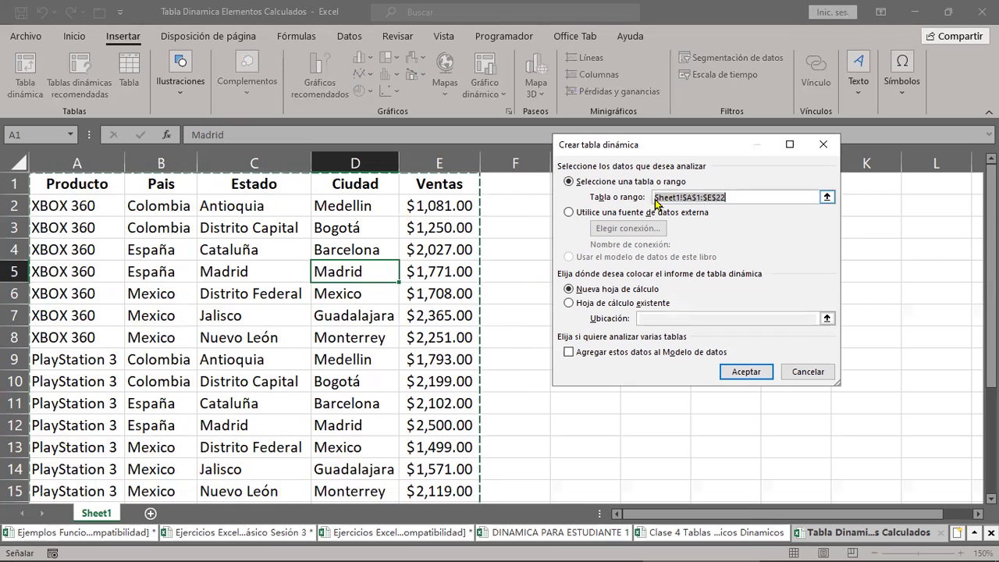
pyautogui.press('End')
pyautogui.scroll(-2, 361, 319)
pyautogui.scroll(-3, 360, 318)
pyautogui.scroll(2, 361, 318)
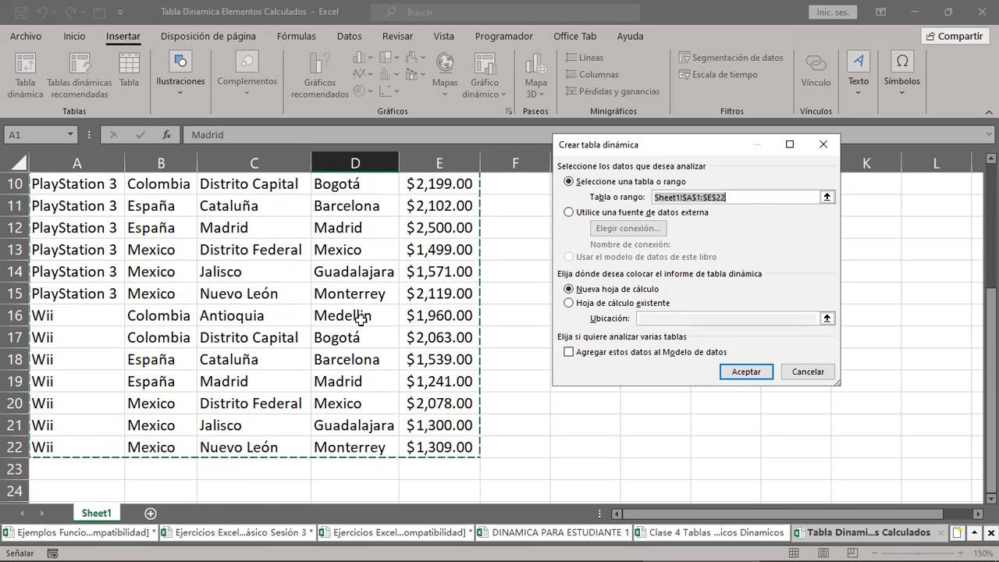
pyautogui.scroll(3, 360, 319)
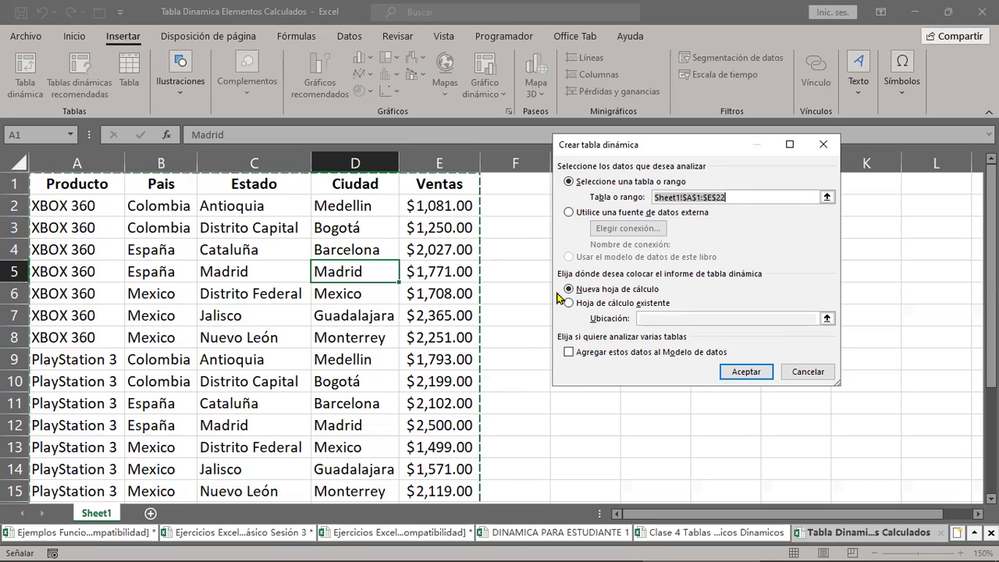
pyautogui.press('BackSpace')
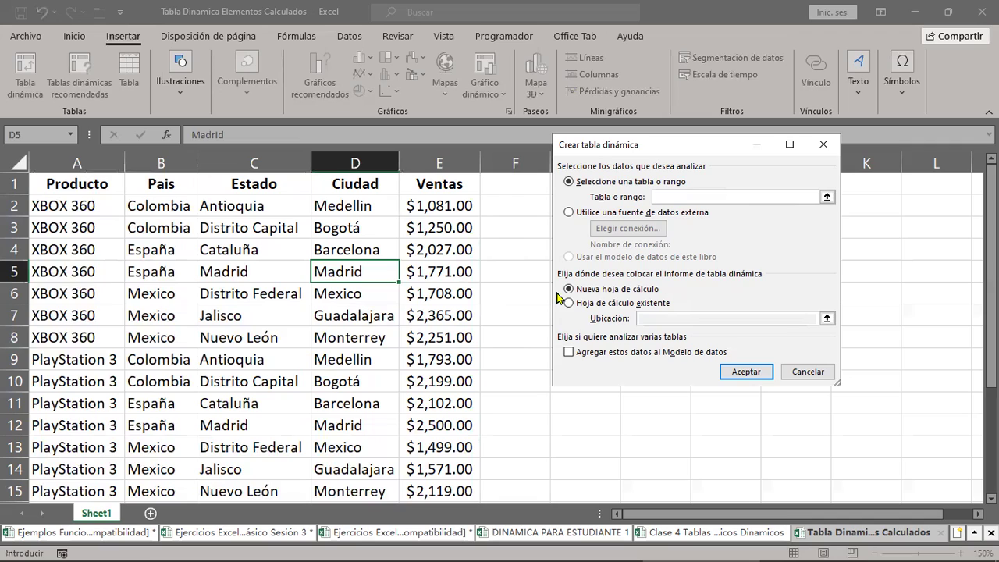
# Select Sheet1!$A$1:$E$22 as the pivot table's source range and move the dialog left
pyautogui.moveTo(67, 185)
pyautogui.mouseDown()
pyautogui.moveTo(450, 451)
pyautogui.moveTo(442, 444)
pyautogui.mouseUp()
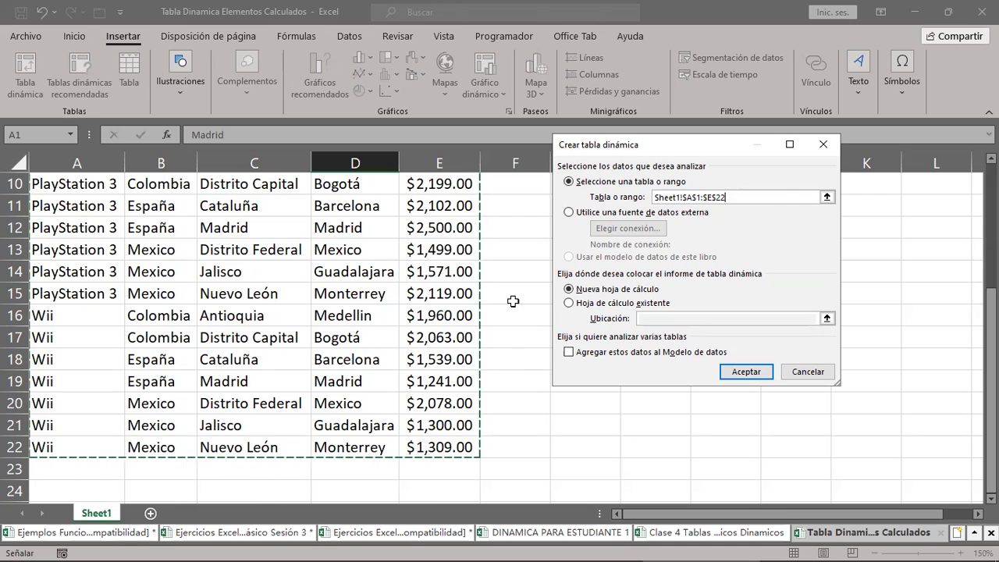
pyautogui.scroll(3, 513, 301)
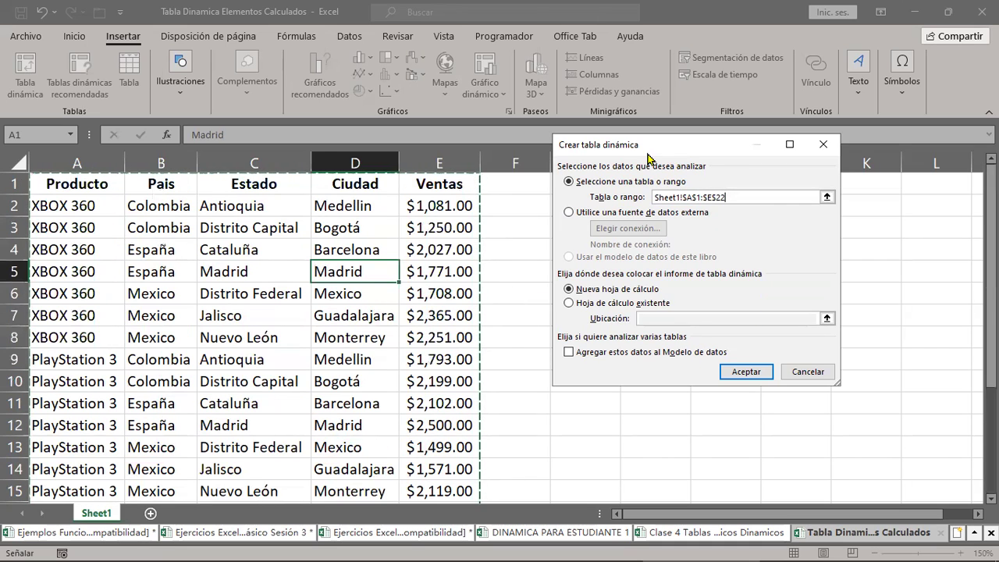
pyautogui.moveTo(647, 154); pyautogui.dragTo(214, 159)
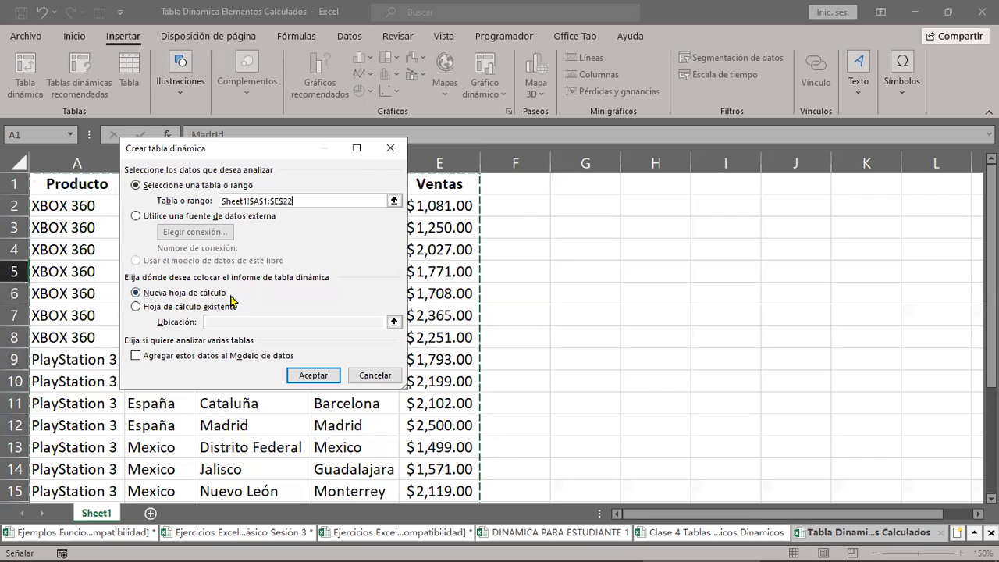
# Place the pivot table on the existing worksheet at cell H3 and confirm
pyautogui.click(155, 309)
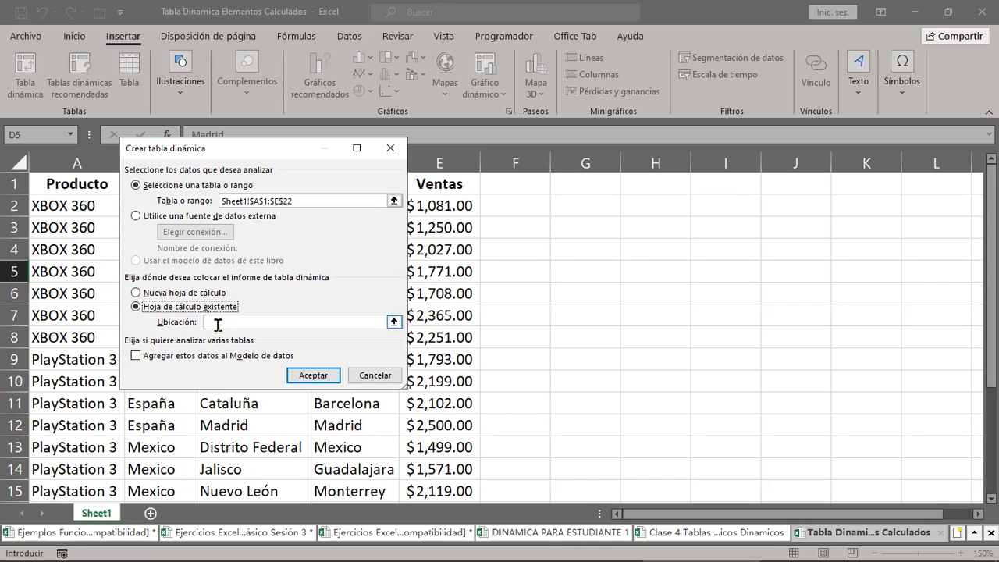
pyautogui.click(218, 323)
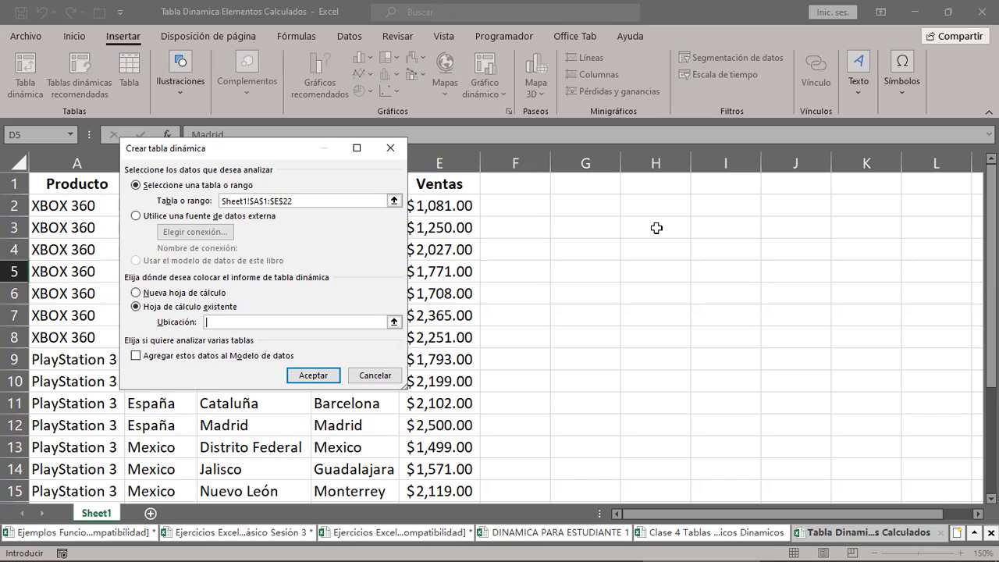
pyautogui.click(656, 228)
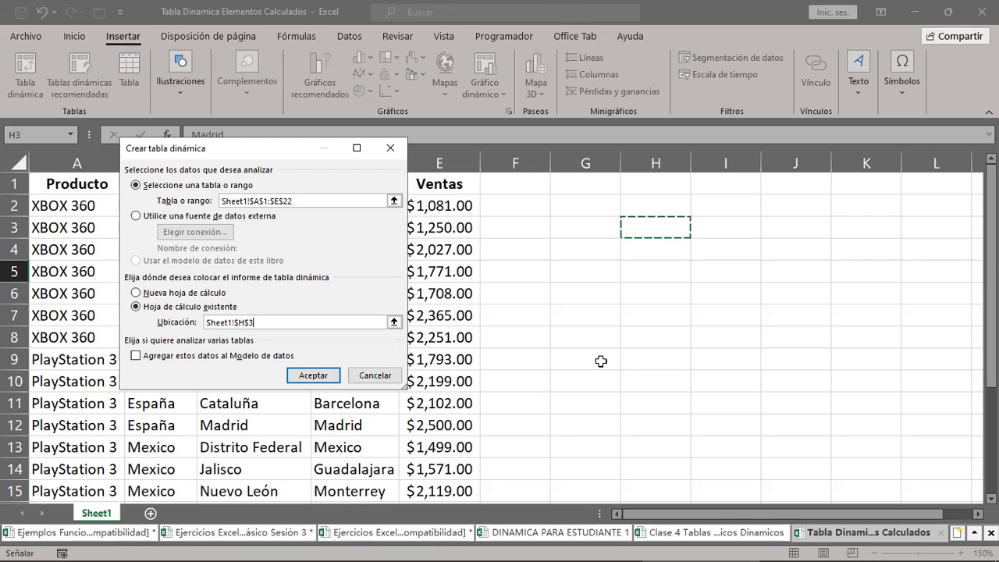
pyautogui.click(313, 375)
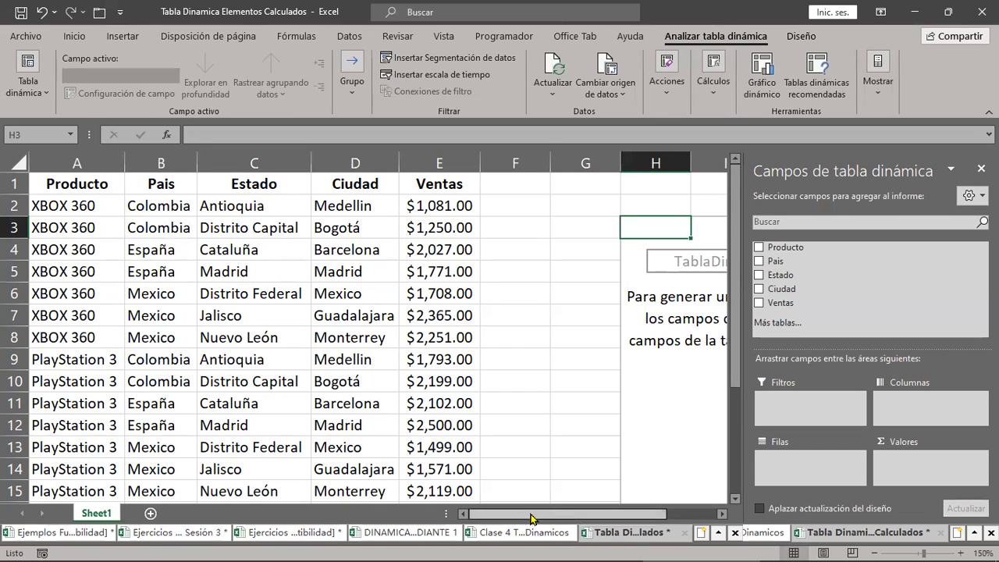
pyautogui.moveTo(565, 513); pyautogui.dragTo(614, 538)
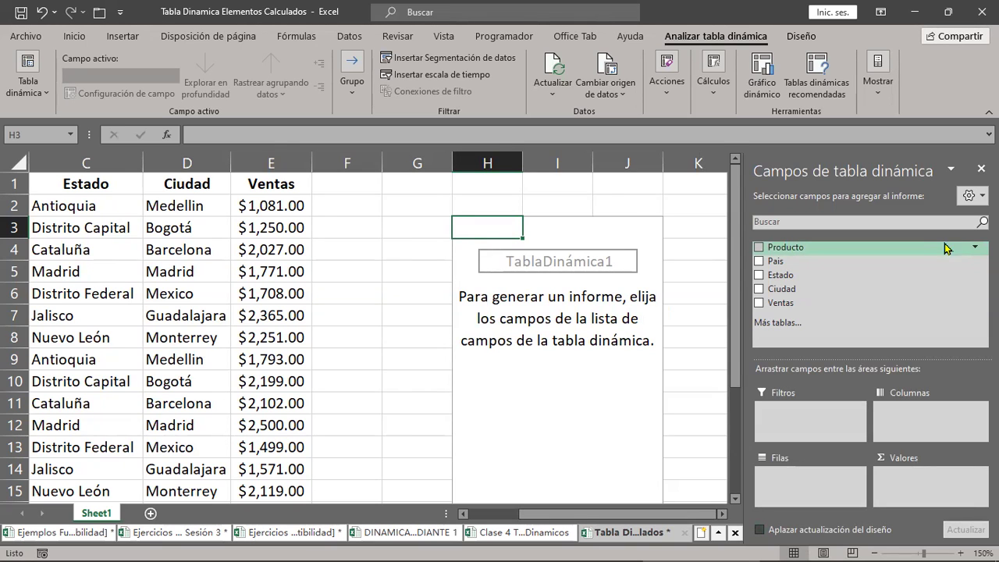
pyautogui.hotkey('alt', 'Tab')
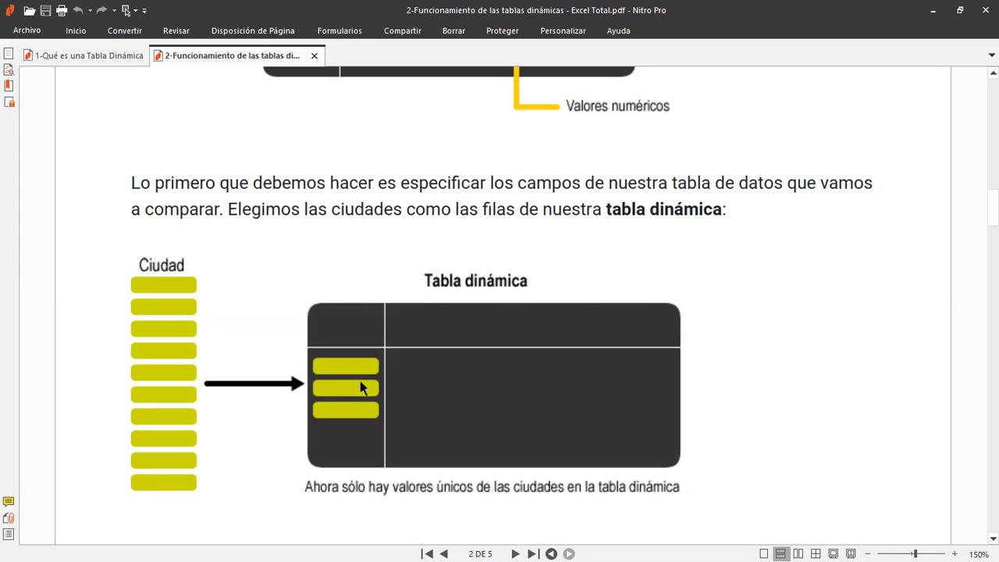
pyautogui.hotkey('alt', 'Tab')
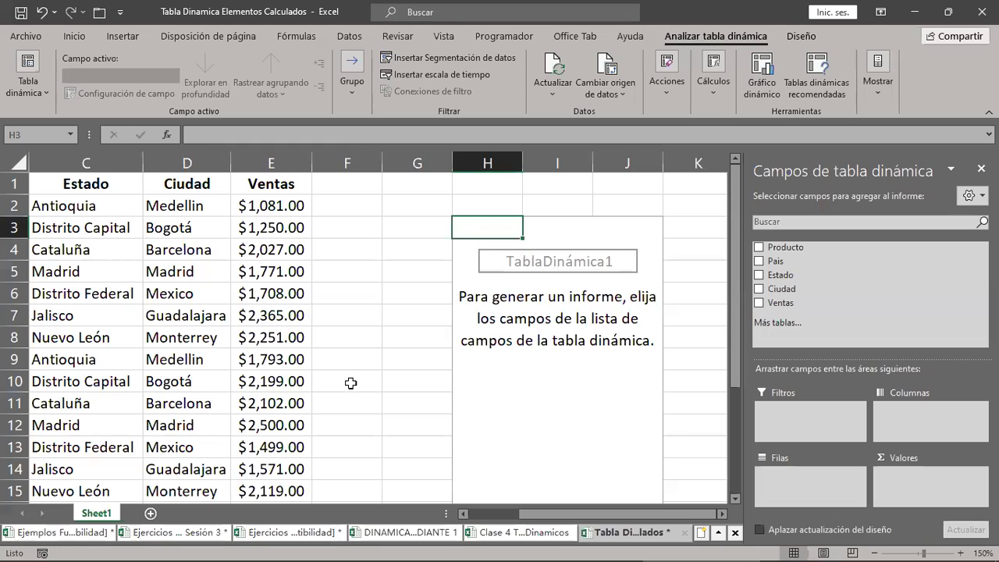
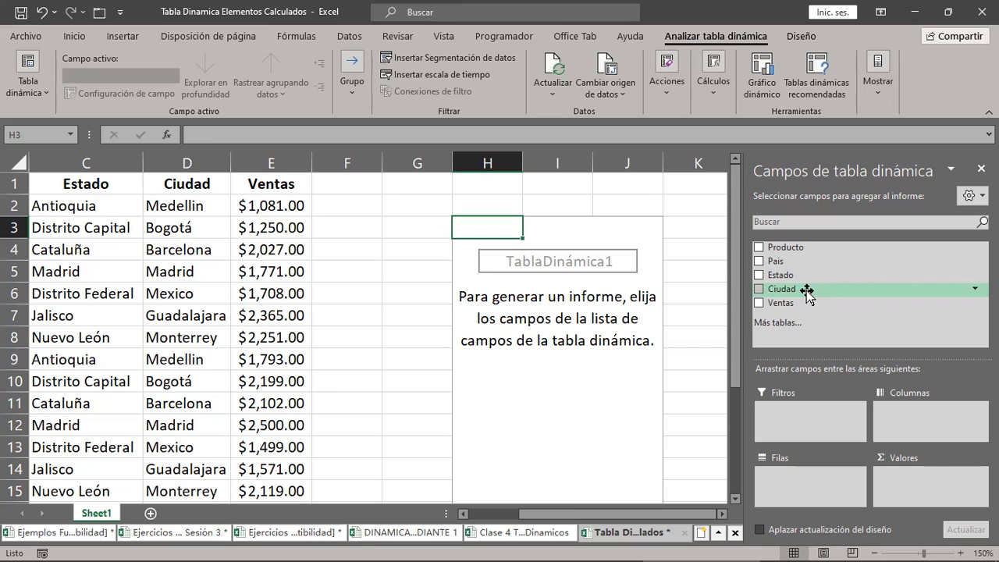
# Drag Ciudad into Filas, then walk through and select the seven city labels, Barcelona to Monterrey
pyautogui.moveTo(809, 292)
pyautogui.mouseDown()
pyautogui.moveTo(821, 322)
pyautogui.moveTo(808, 487)
pyautogui.mouseUp()
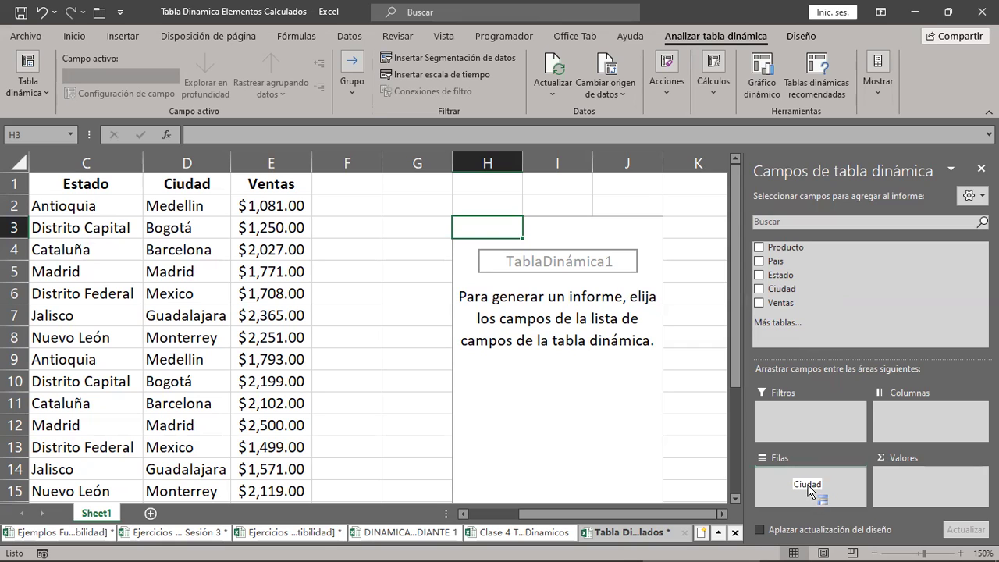
pyautogui.moveTo(807, 488); pyautogui.dragTo(806, 486)
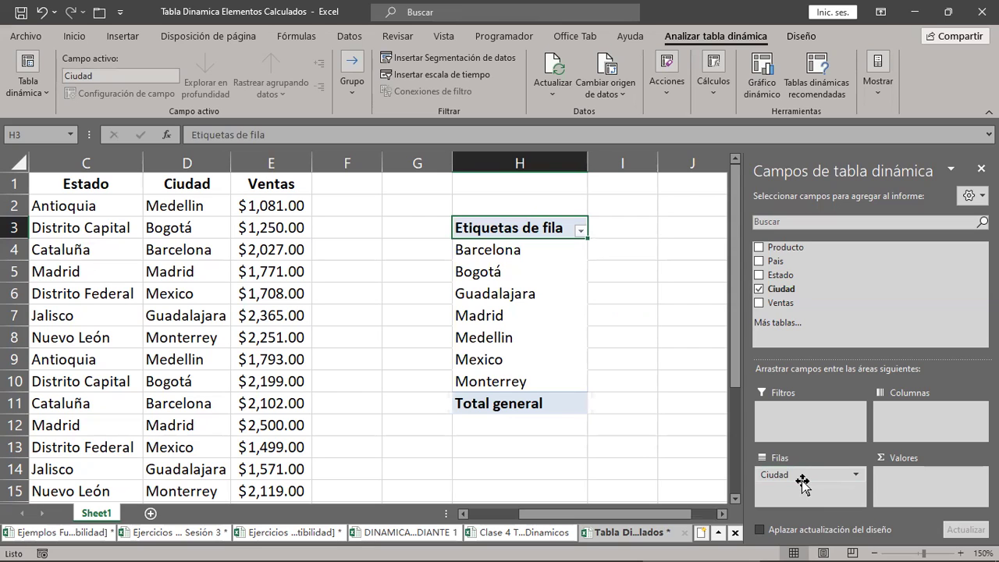
pyautogui.click(549, 259)
pyautogui.click(542, 269)
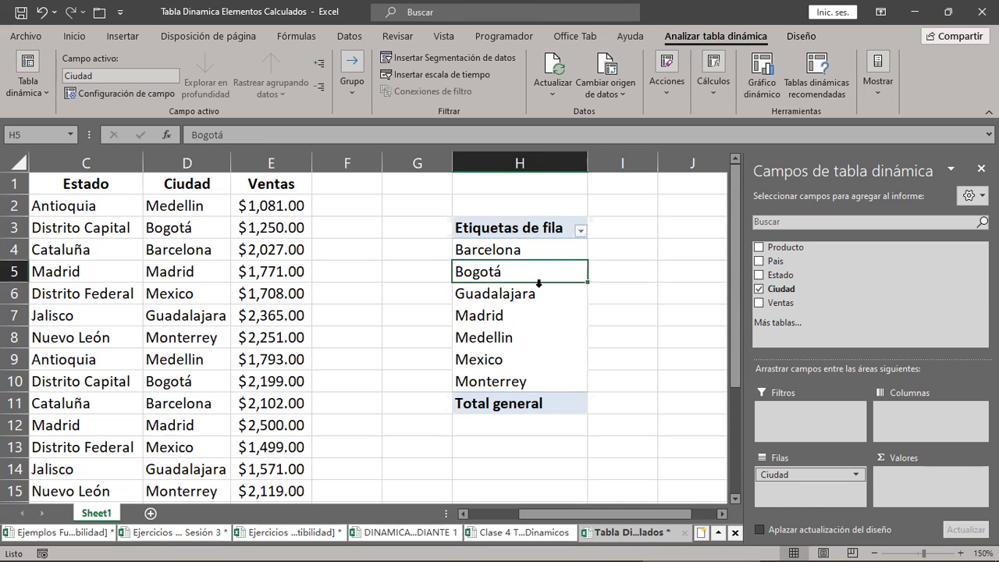
pyautogui.click(538, 285)
pyautogui.click(537, 299)
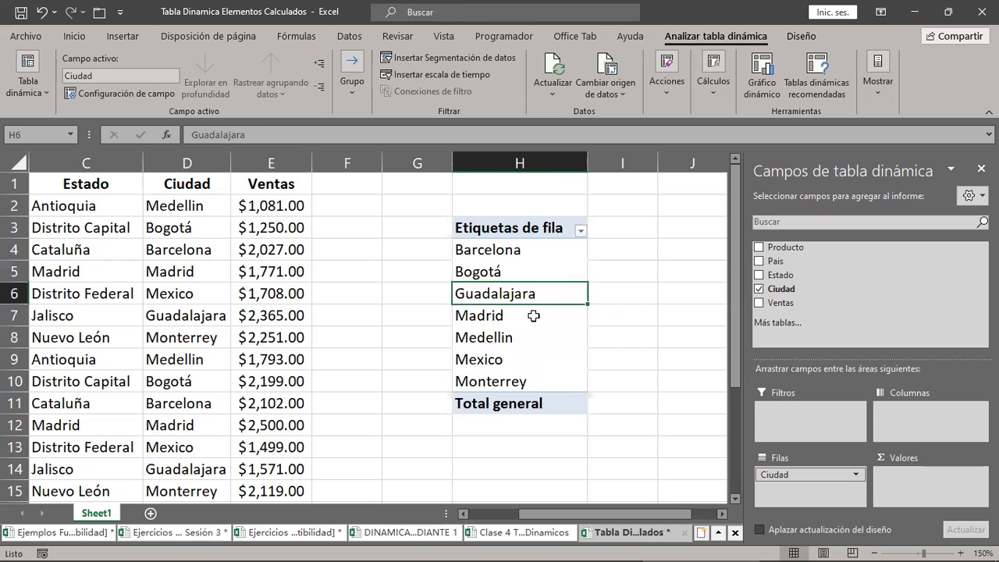
pyautogui.click(534, 319)
pyautogui.click(531, 342)
pyautogui.click(530, 342)
pyautogui.click(521, 359)
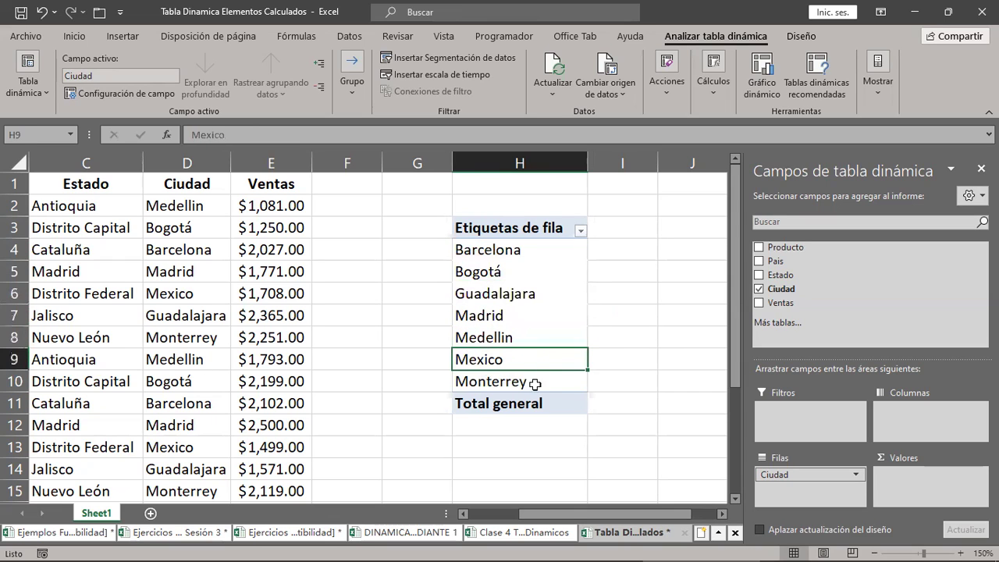
pyautogui.click(540, 385)
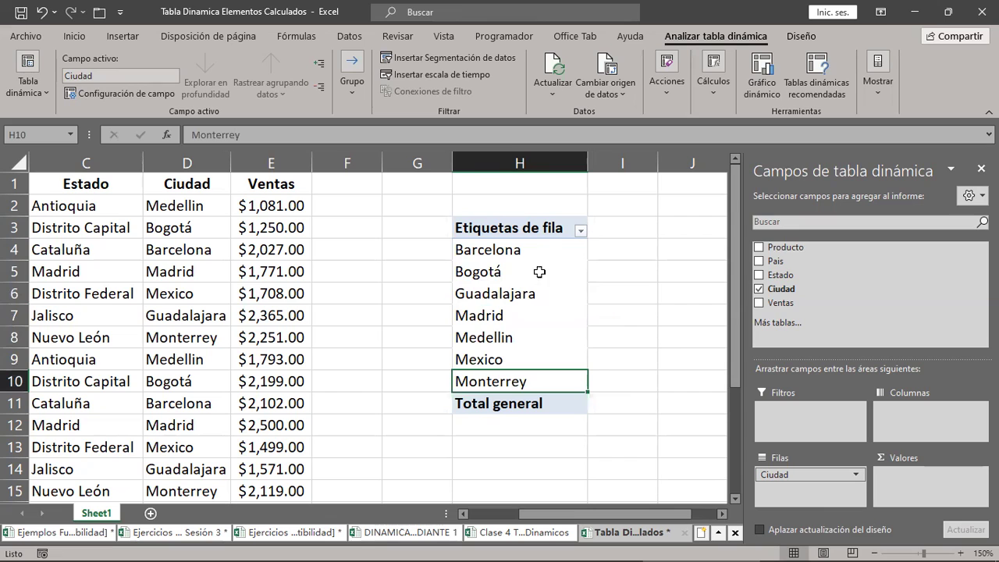
pyautogui.moveTo(533, 250); pyautogui.dragTo(505, 374)
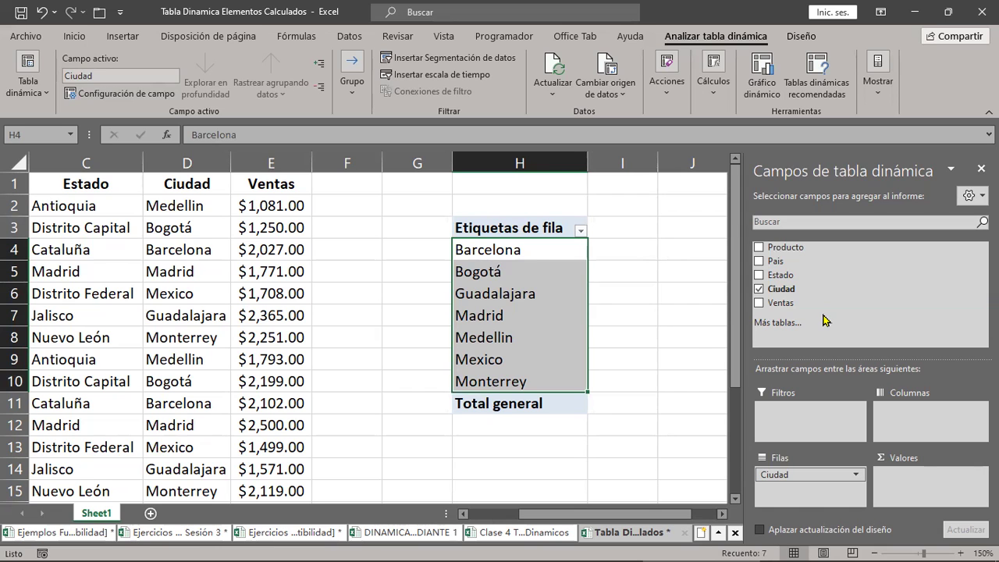
# Glance at the tutorial PDF, then select all 21 repeated entries in the Ciudad column
pyautogui.hotkey('alt', 'Tab')
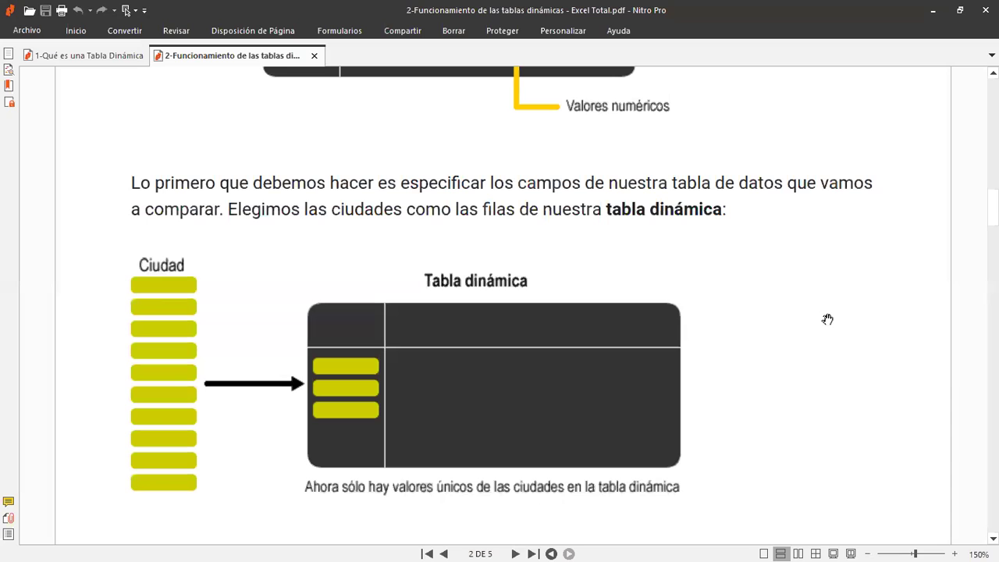
pyautogui.hotkey('alt', 'Tab')
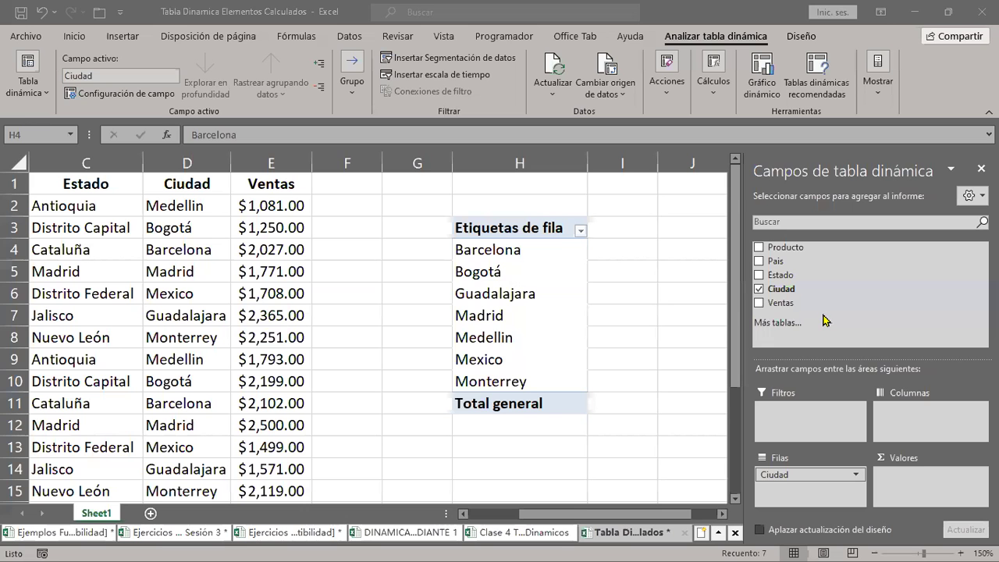
pyautogui.moveTo(593, 515); pyautogui.dragTo(538, 515)
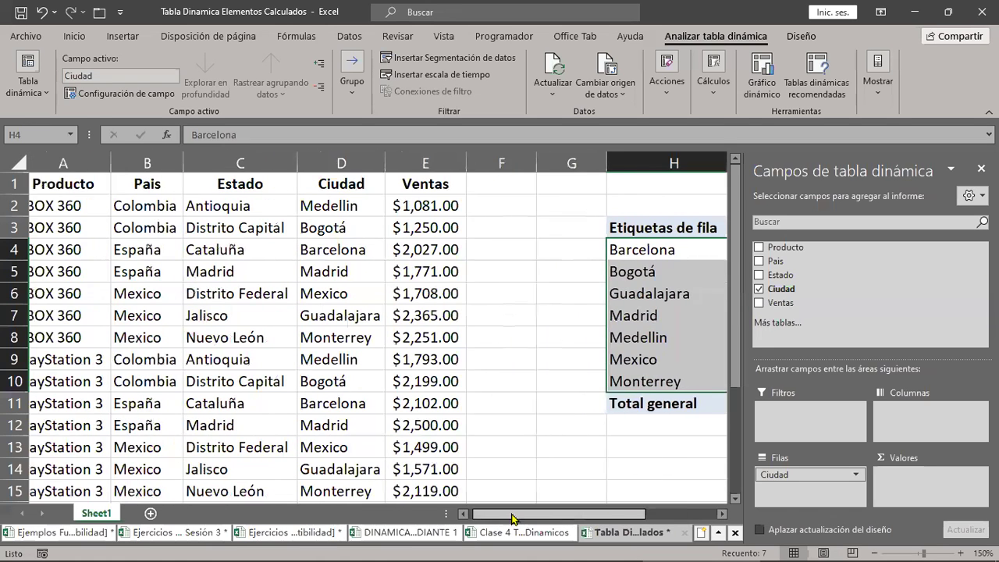
pyautogui.moveTo(369, 214); pyautogui.dragTo(367, 511)
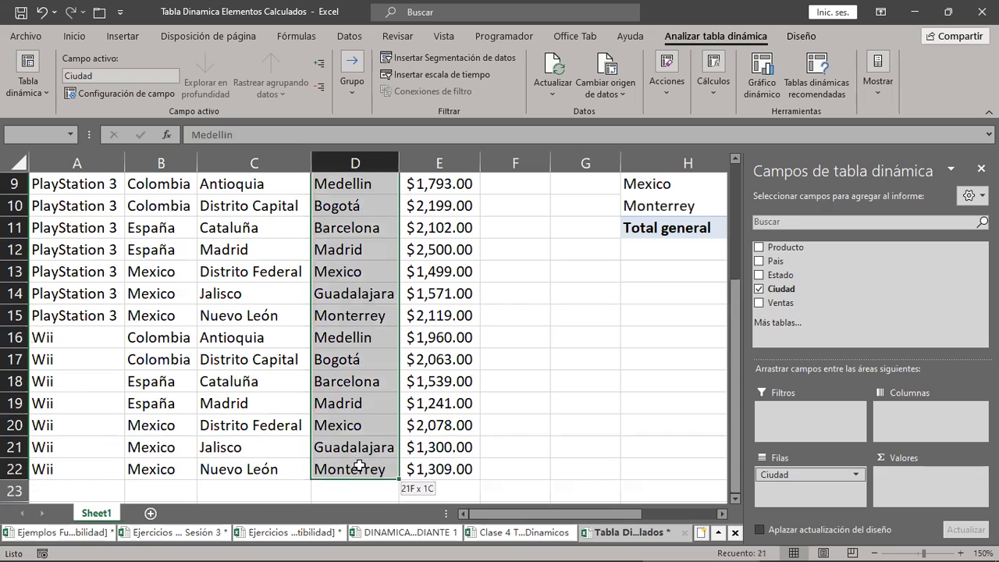
pyautogui.moveTo(367, 510); pyautogui.dragTo(365, 465)
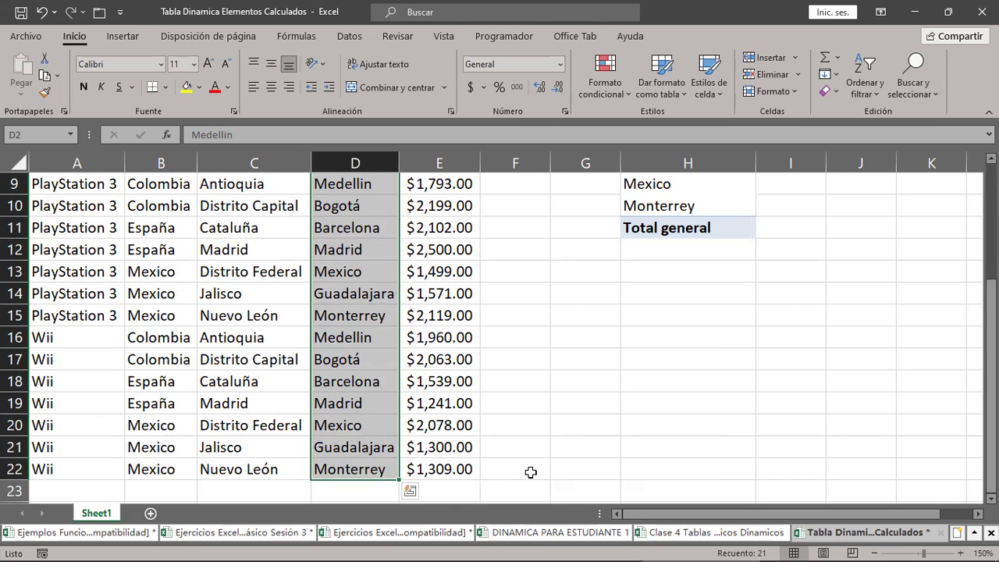
# Select Bogotá in the pivot's unique city list, then switch to the tutorial PDF
pyautogui.scroll(3, 542, 478)
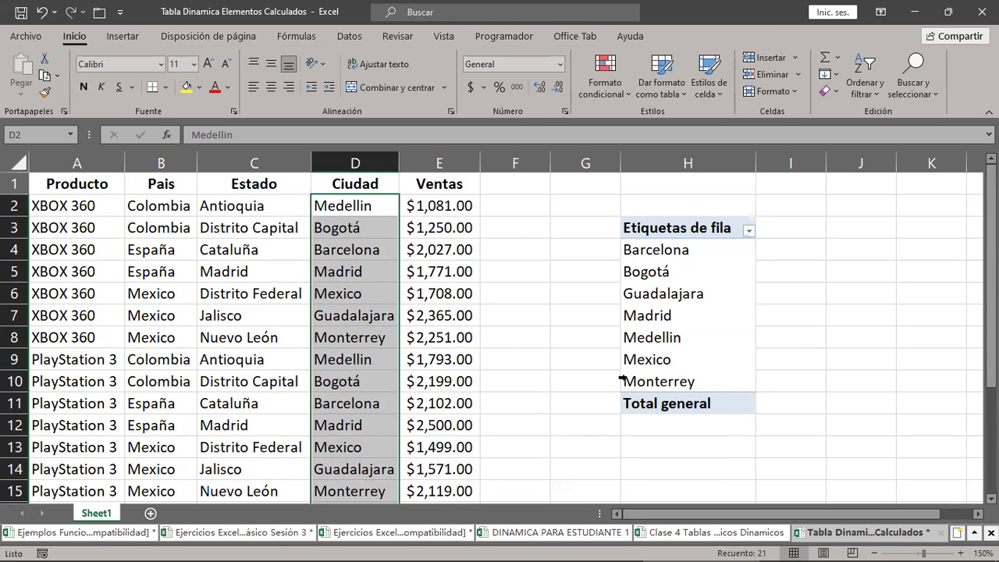
pyautogui.click(669, 280)
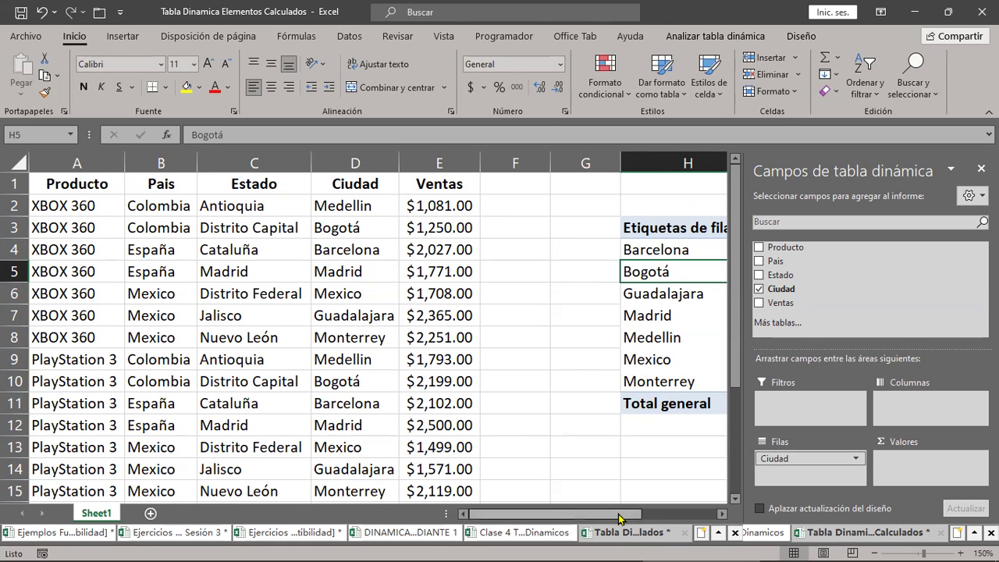
pyautogui.moveTo(621, 515)
pyautogui.mouseDown()
pyautogui.moveTo(655, 529)
pyautogui.moveTo(627, 522)
pyautogui.mouseUp()
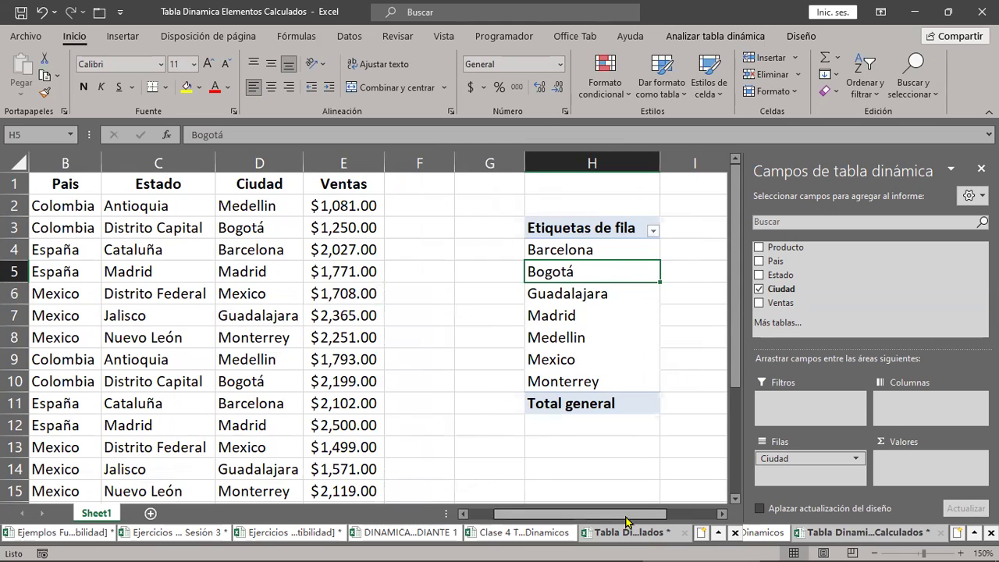
pyautogui.hotkey('alt', 'Tab')
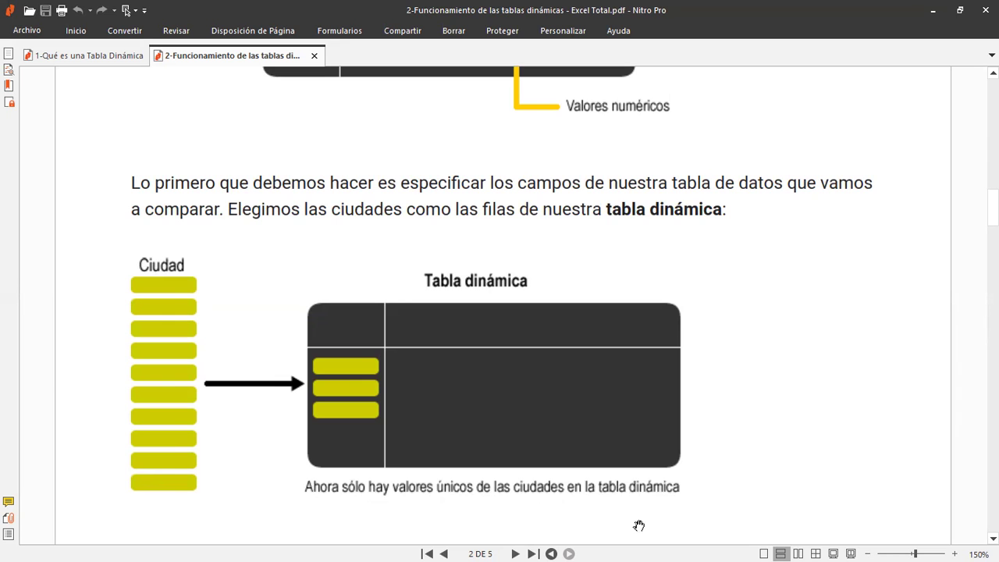
# Highlight the PDF sentences about removing repeated values and specifying the columns
pyautogui.scroll(-5, 638, 448)
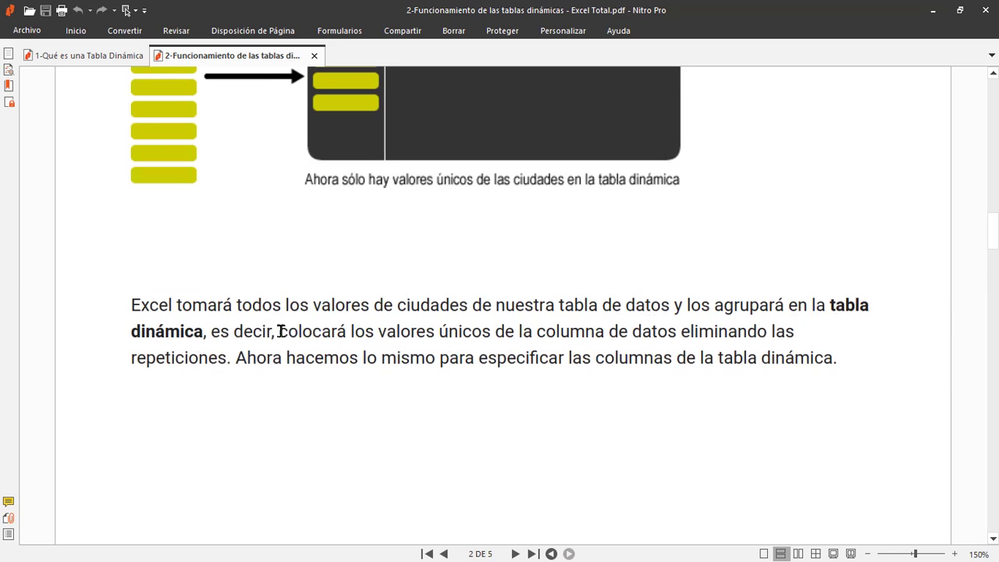
pyautogui.moveTo(278, 331)
pyautogui.mouseDown()
pyautogui.moveTo(575, 350)
pyautogui.moveTo(627, 334)
pyautogui.moveTo(804, 336)
pyautogui.moveTo(412, 367)
pyautogui.moveTo(241, 367)
pyautogui.mouseUp()
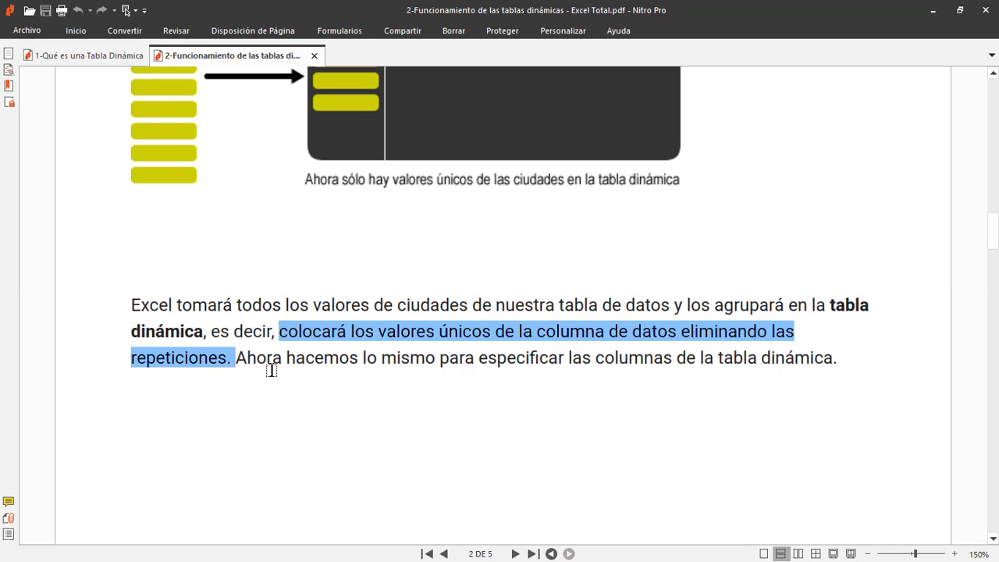
pyautogui.moveTo(236, 364)
pyautogui.mouseDown()
pyautogui.moveTo(577, 353)
pyautogui.moveTo(839, 365)
pyautogui.mouseUp()
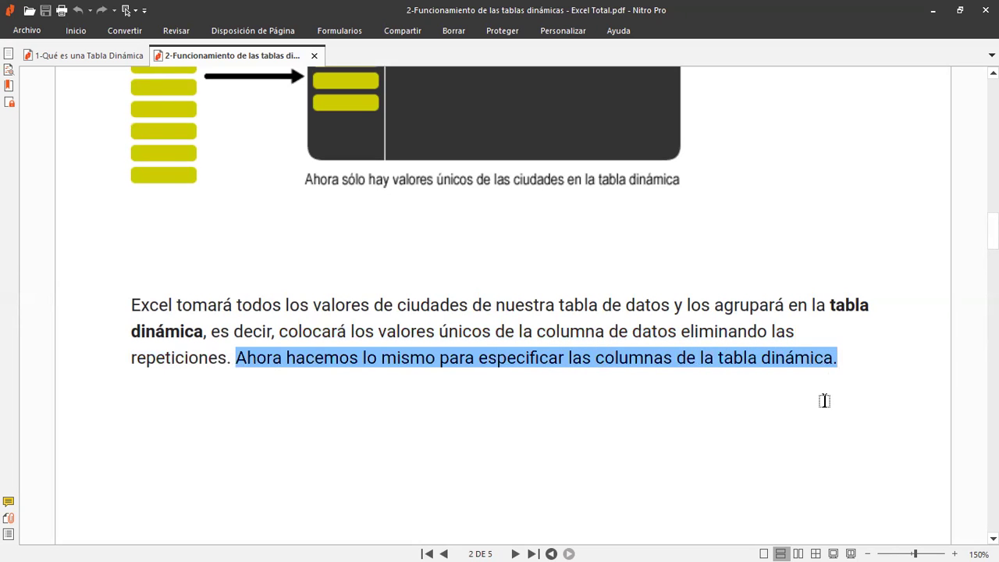
# Scroll to the page 3 products-as-columns diagram, then return to the Excel pivot table
pyautogui.scroll(-3, 822, 401)
pyautogui.scroll(-3, 829, 407)
pyautogui.scroll(-4, 829, 407)
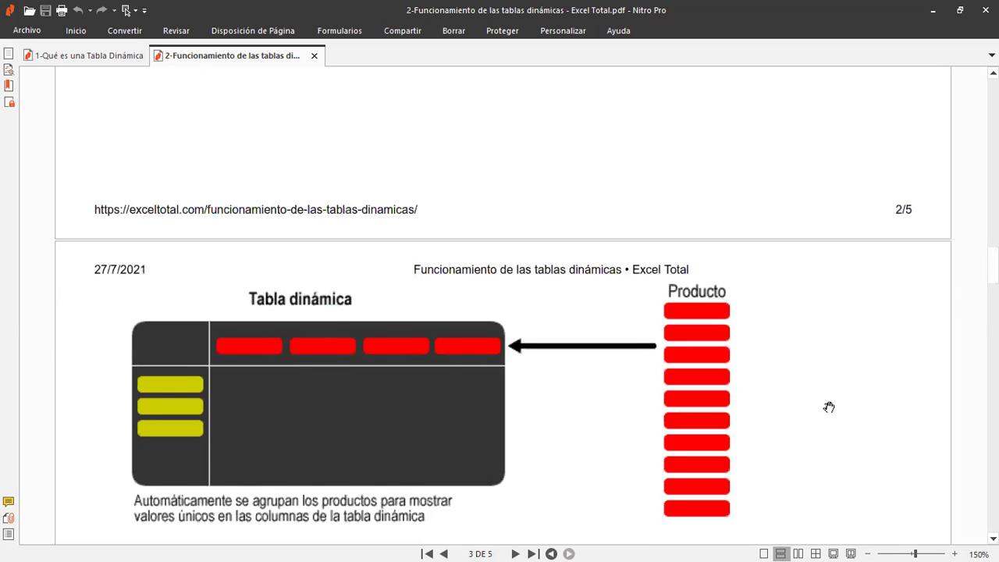
pyautogui.scroll(-2, 827, 408)
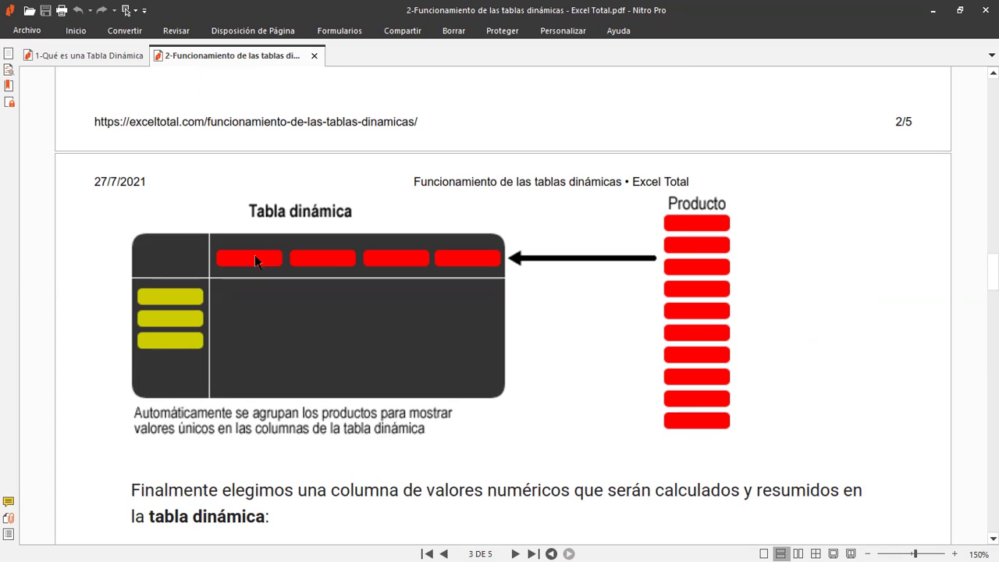
pyautogui.hotkey('alt', 'Tab')
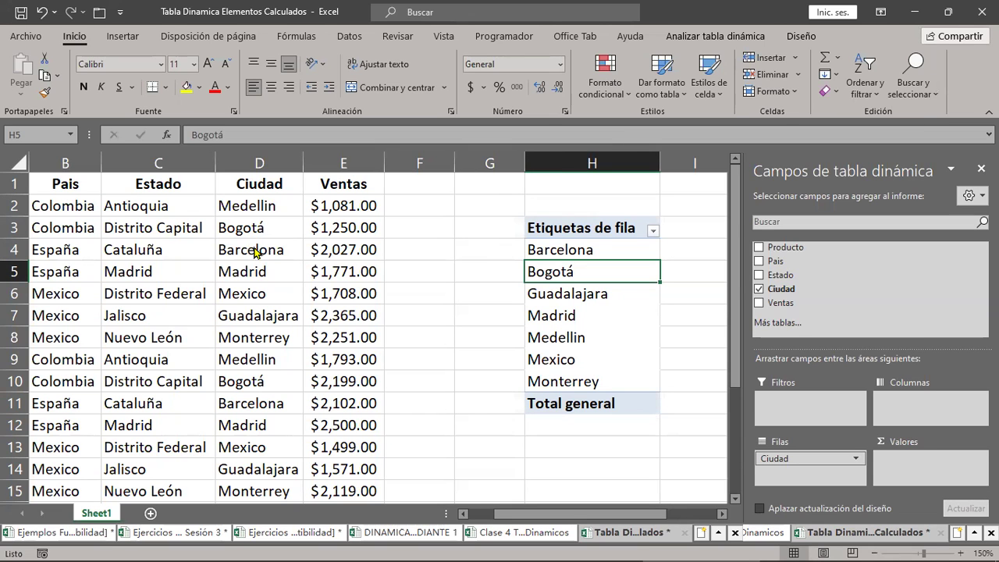
pyautogui.hotkey('alt', 'Tab')
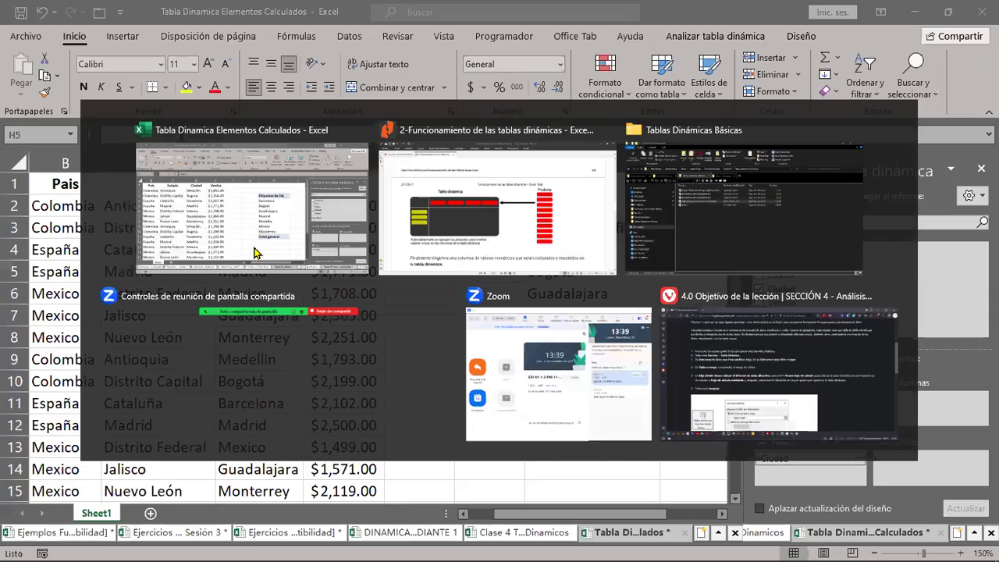
pyautogui.click(431, 237)
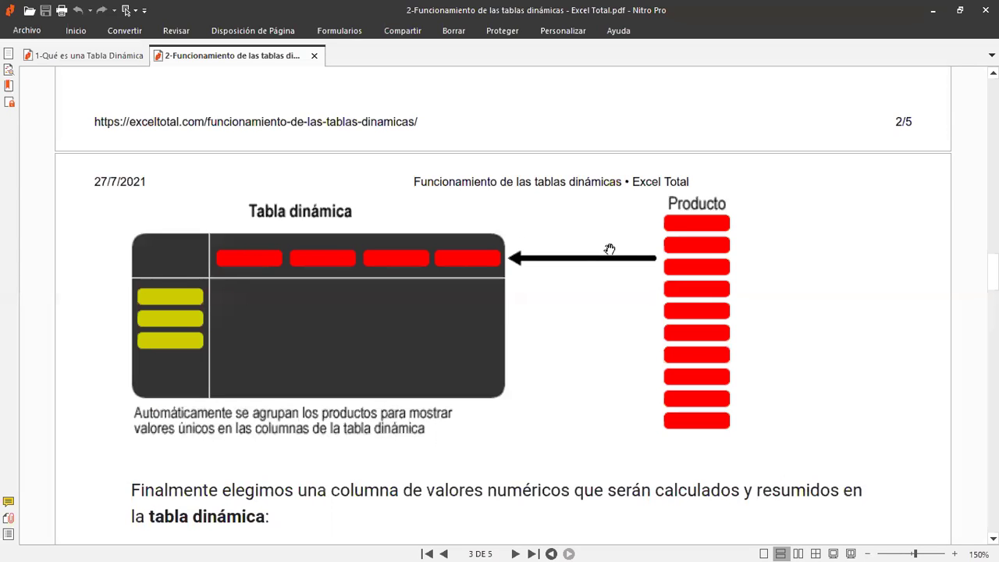
pyautogui.hotkey('alt', 'Tab')
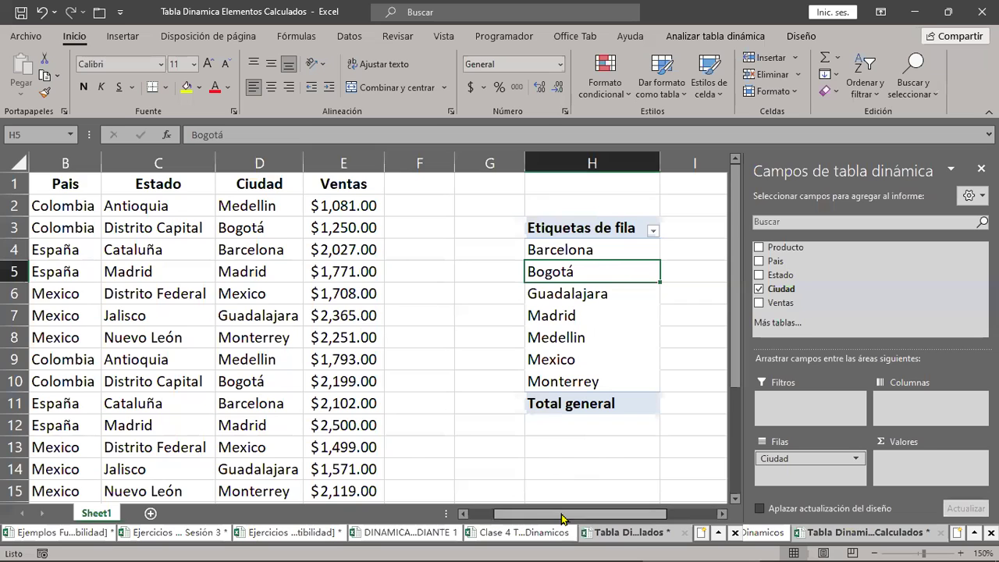
pyautogui.moveTo(564, 514); pyautogui.dragTo(609, 512)
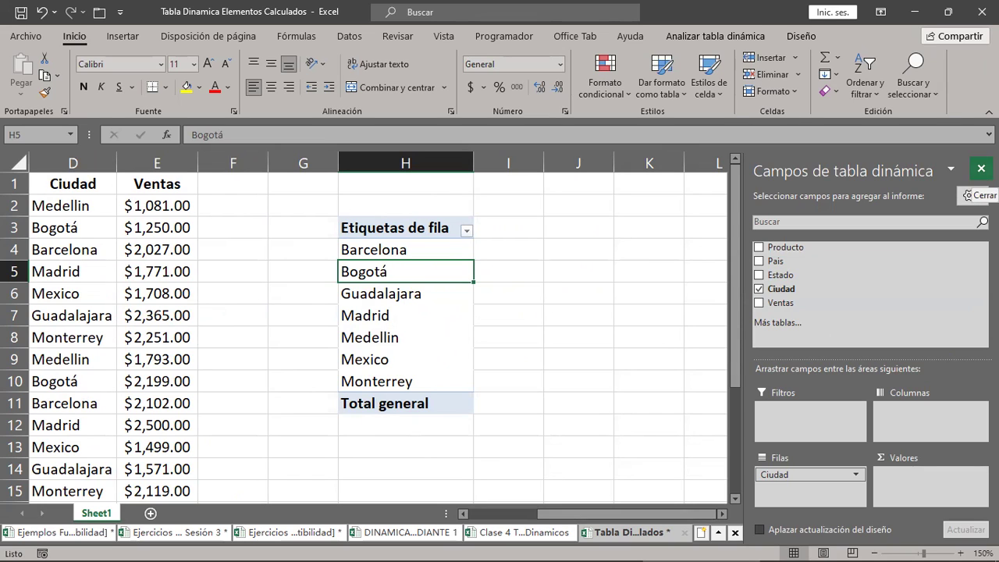
# Close the PivotTable Fields pane and show the Analizar tabla dinámica ribbon tab
pyautogui.click(981, 169)
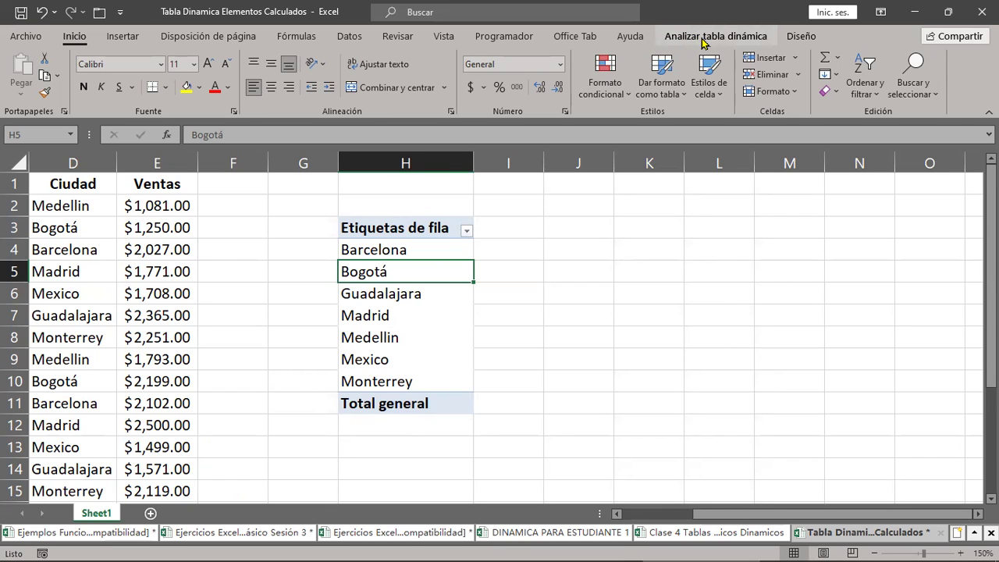
pyautogui.click(703, 39)
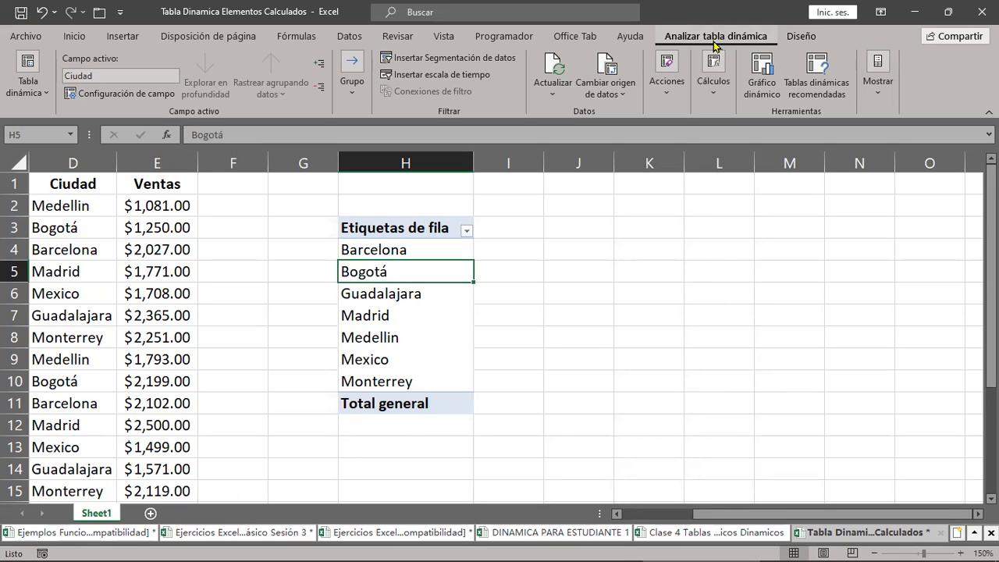
# Click through the city row labels, empty cells F4:F5 and E8, ending on Bogotá in the pivot
pyautogui.click(408, 293)
pyautogui.click(396, 271)
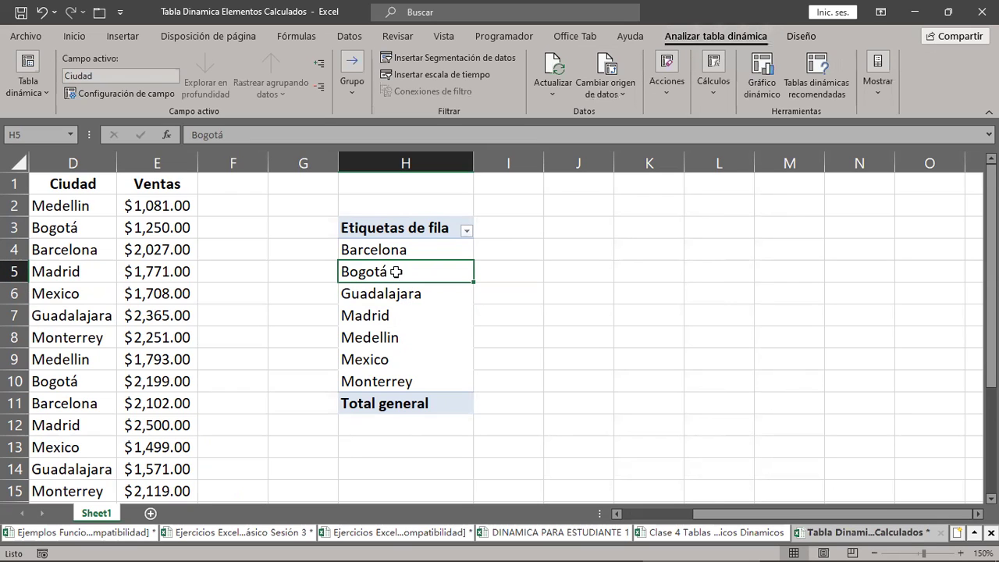
pyautogui.click(405, 250)
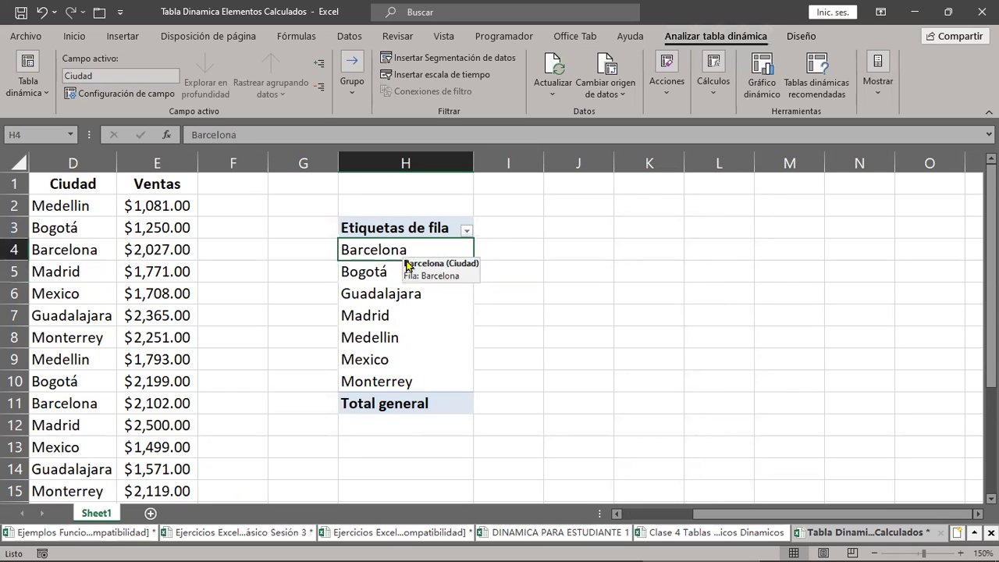
pyautogui.click(387, 298)
pyautogui.click(408, 350)
pyautogui.click(419, 323)
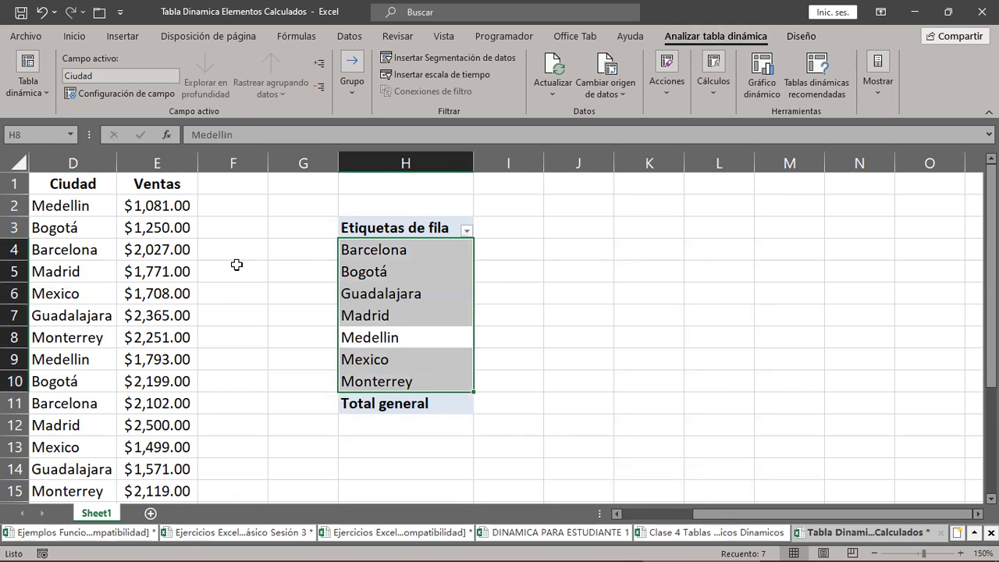
pyautogui.moveTo(236, 265); pyautogui.dragTo(240, 257)
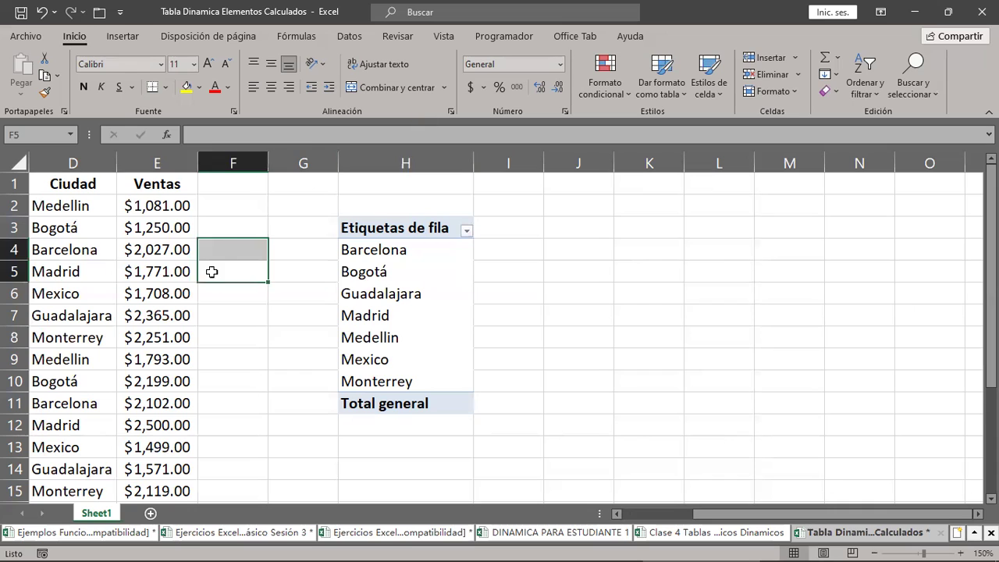
pyautogui.click(131, 335)
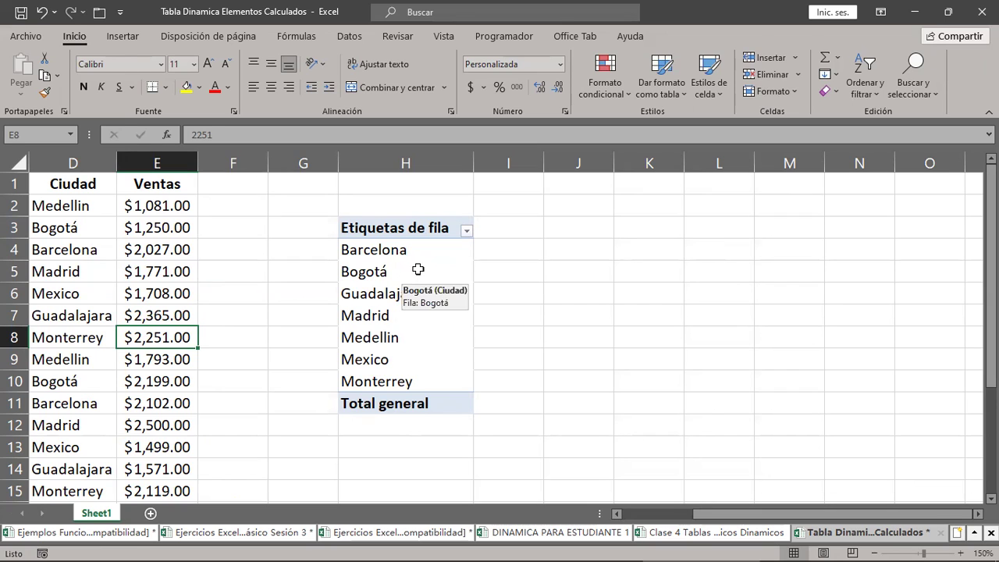
pyautogui.click(416, 271)
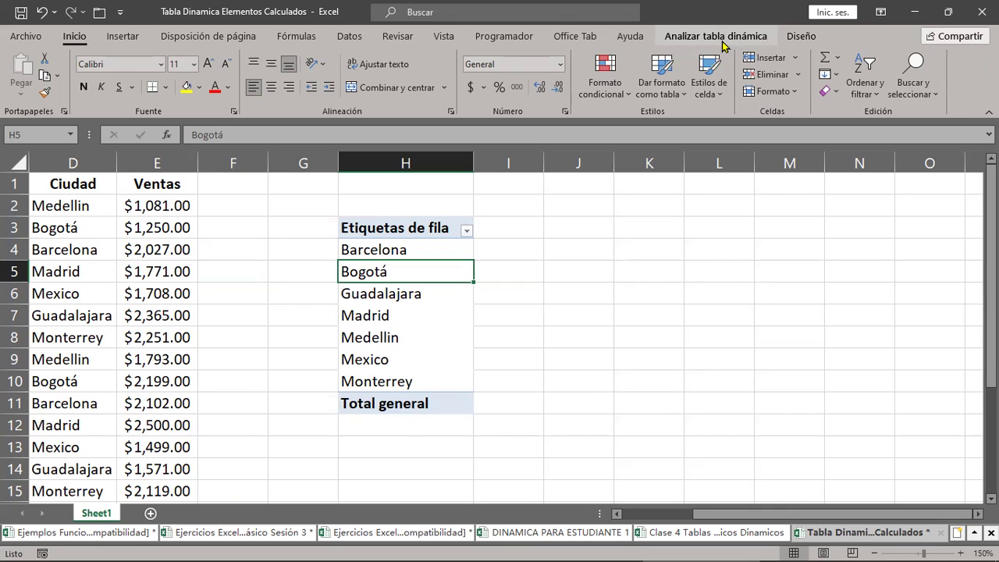
# Browse the pivot ribbon tabs and open the Mostrar dropdown on Analizar tabla dinámica
pyautogui.click(795, 39)
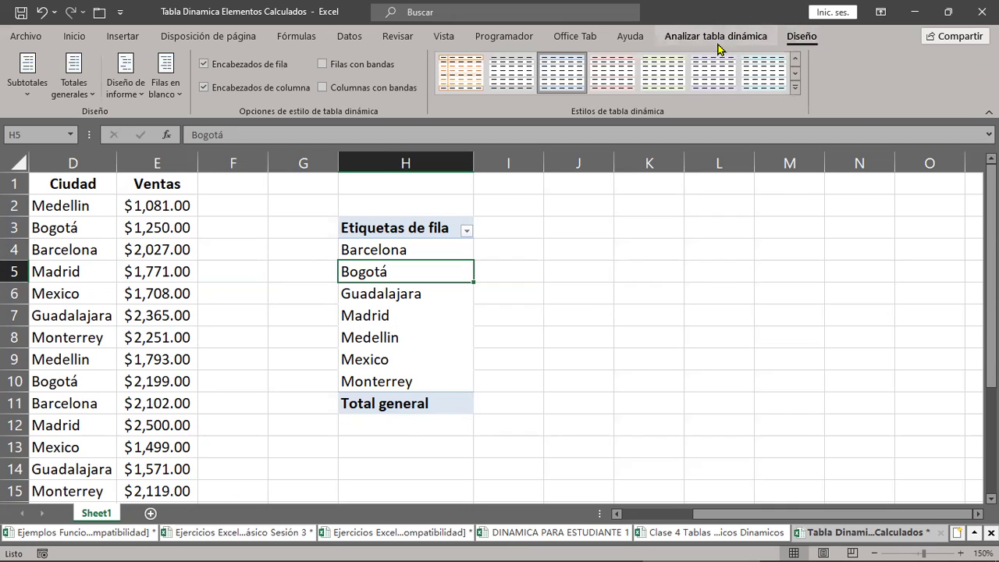
pyautogui.click(711, 39)
pyautogui.click(797, 38)
pyautogui.click(723, 40)
pyautogui.click(801, 37)
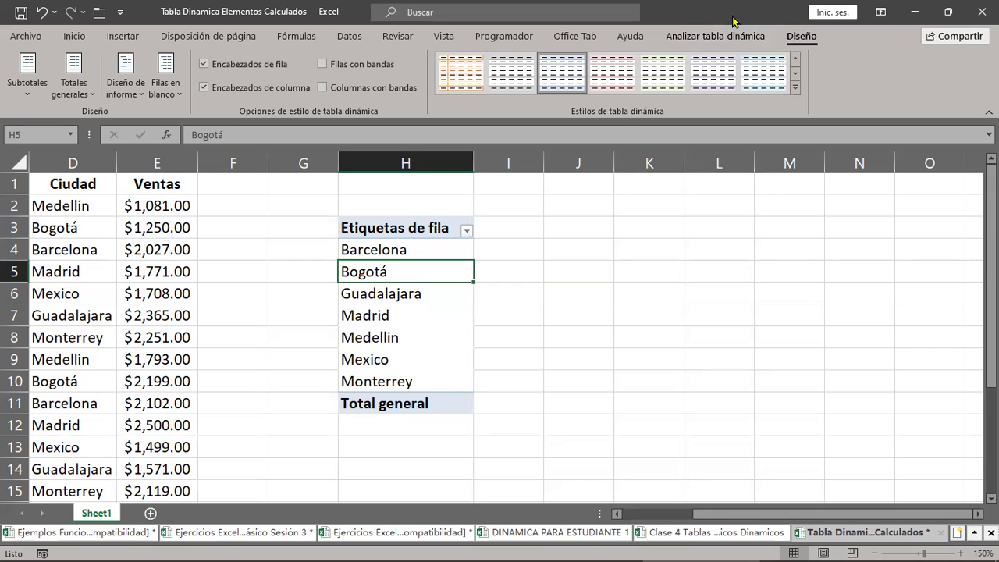
pyautogui.click(711, 35)
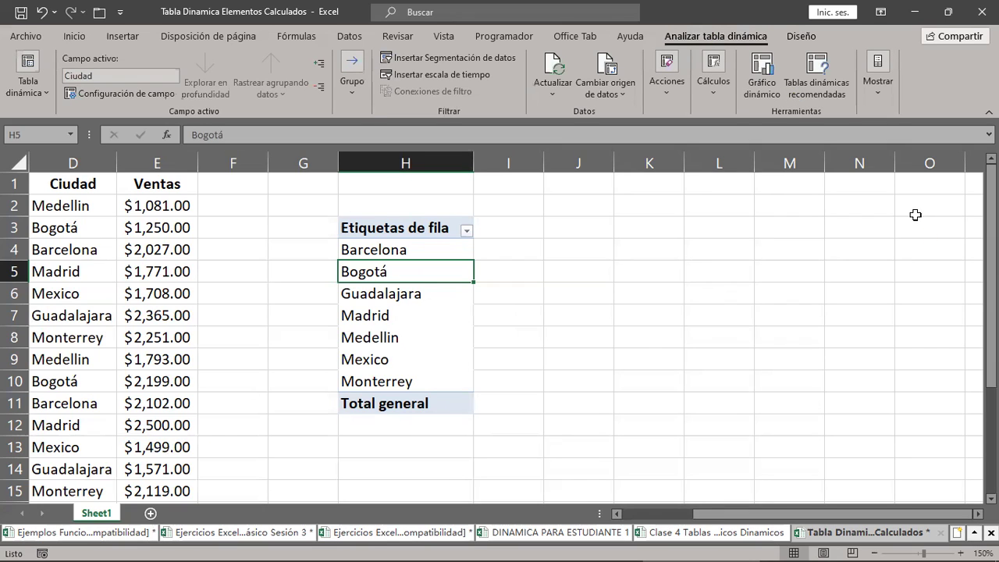
pyautogui.click(880, 100)
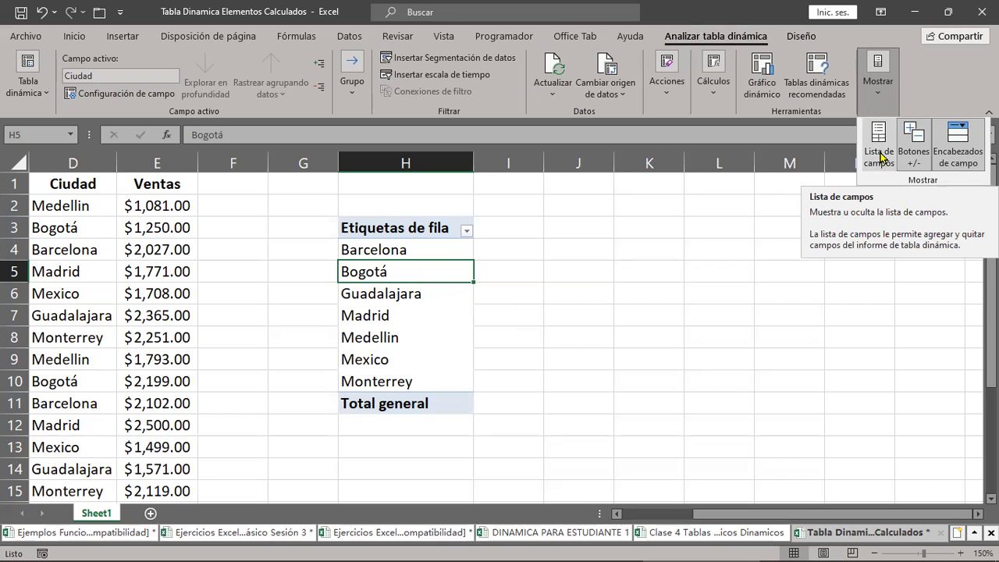
# Show the Lista de campos pane, scroll to the source data, and drag Producto into Columnas
pyautogui.click(881, 155)
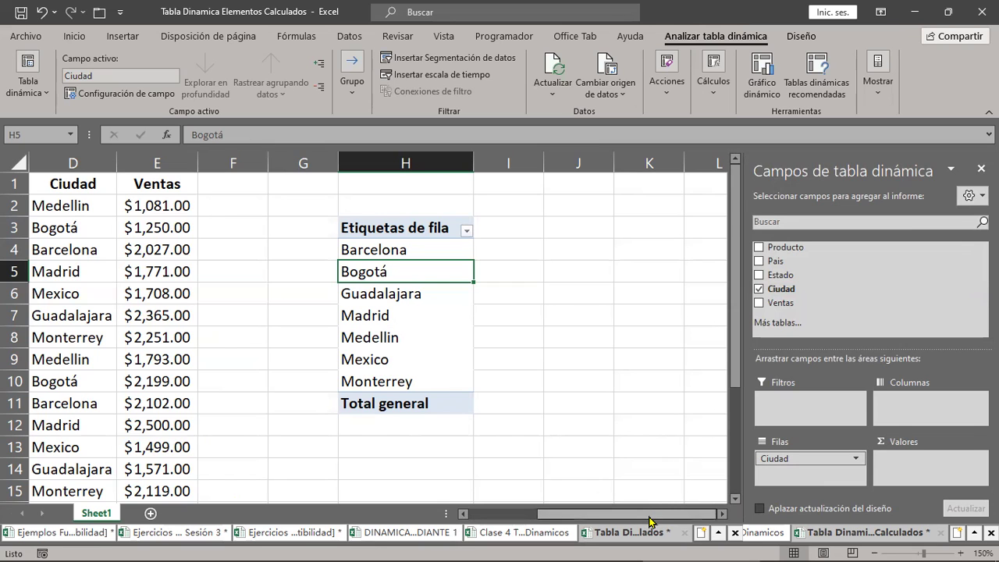
pyautogui.moveTo(646, 515); pyautogui.dragTo(575, 515)
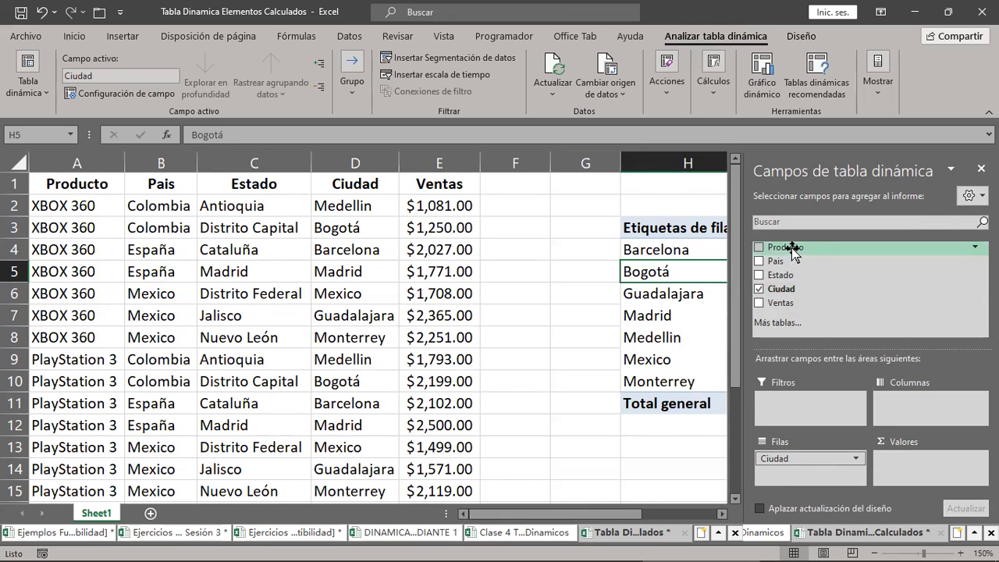
pyautogui.moveTo(792, 252); pyautogui.dragTo(844, 343)
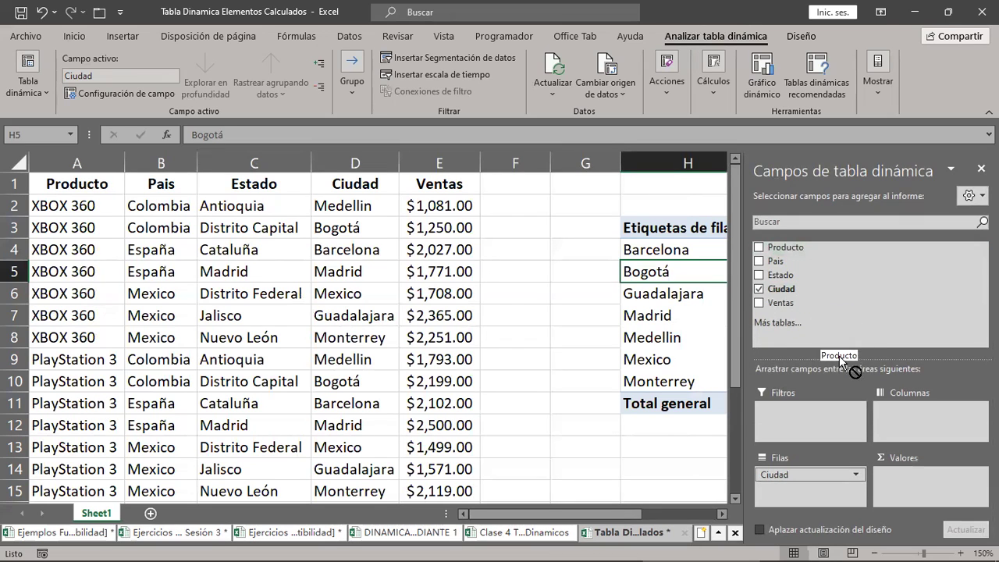
pyautogui.moveTo(852, 385); pyautogui.dragTo(921, 412)
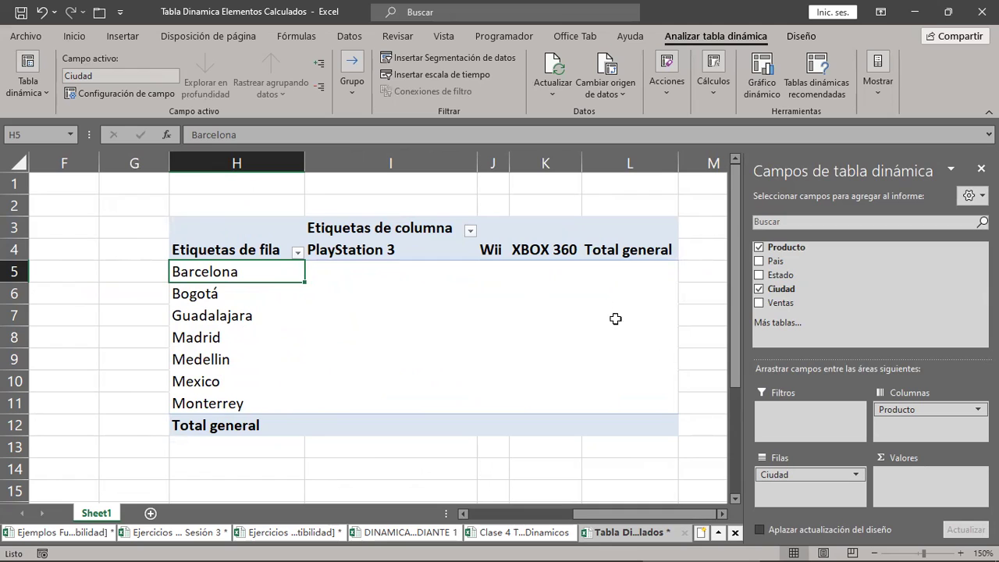
# Compare the PlayStation 3, Wii and XBOX 360 column headers with the product names in column A
pyautogui.click(413, 250)
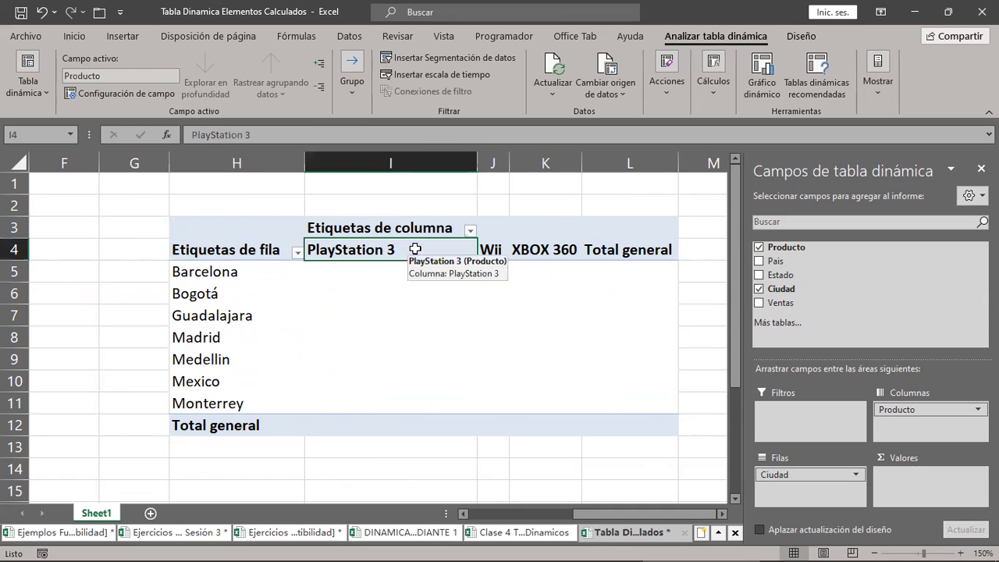
pyautogui.click(492, 250)
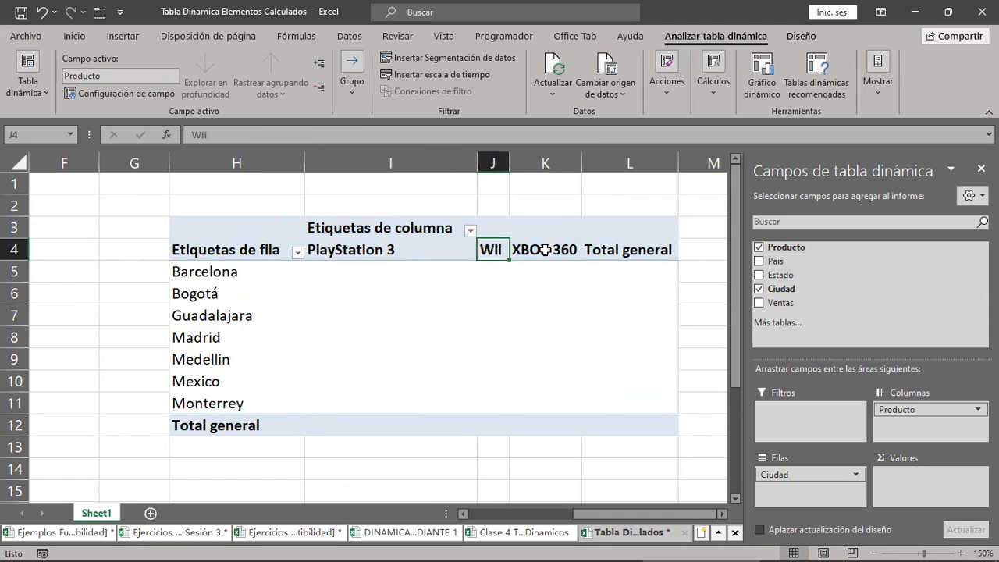
pyautogui.click(545, 250)
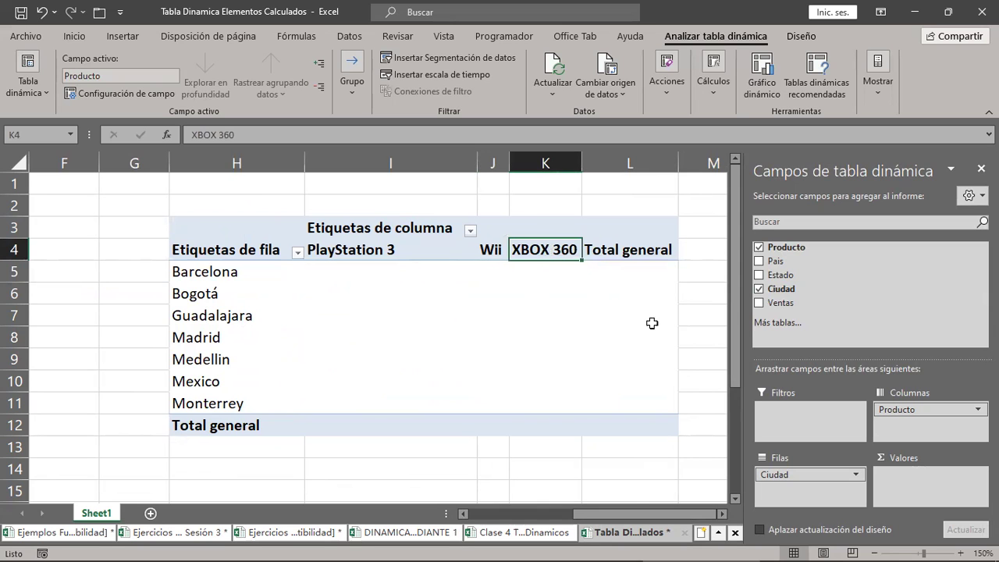
pyautogui.moveTo(645, 521); pyautogui.dragTo(437, 521)
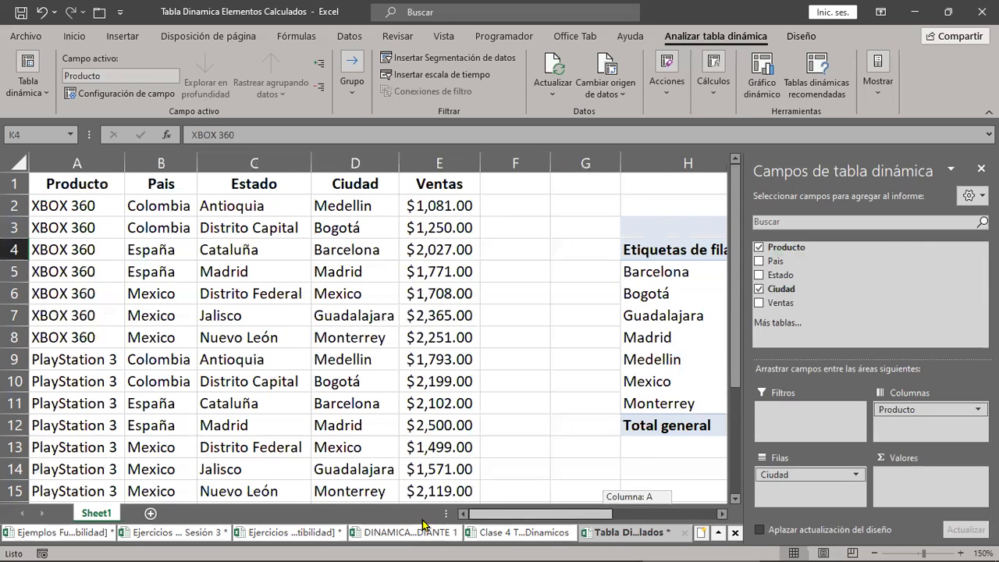
pyautogui.click(69, 248)
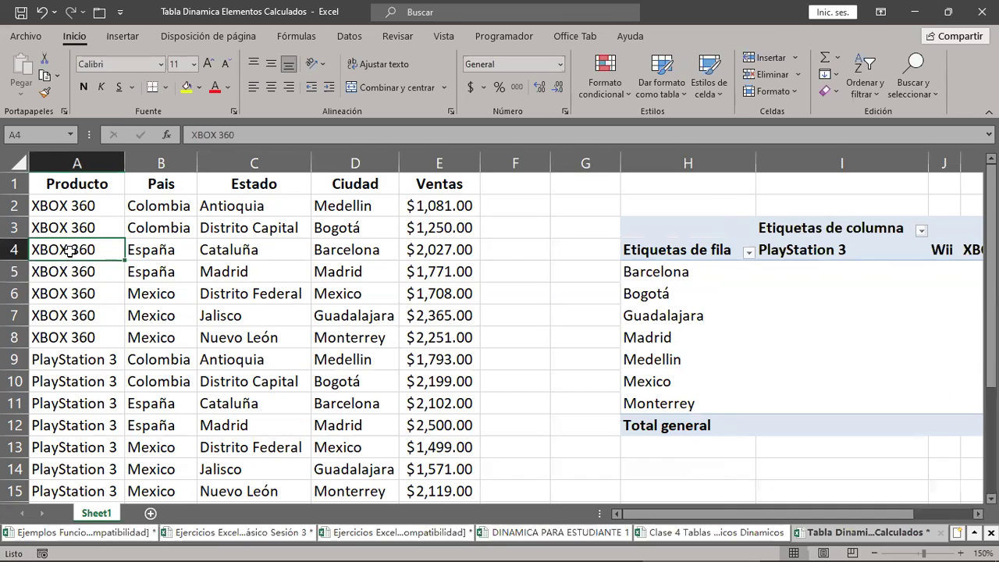
pyautogui.scroll(-3, 74, 297)
pyautogui.click(94, 229)
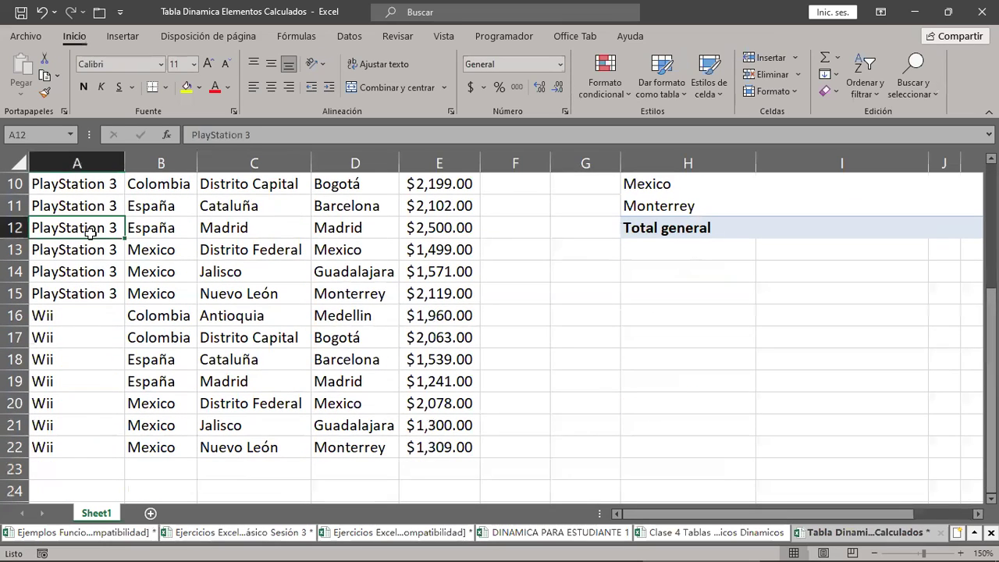
pyautogui.click(41, 358)
pyautogui.scroll(3, 119, 355)
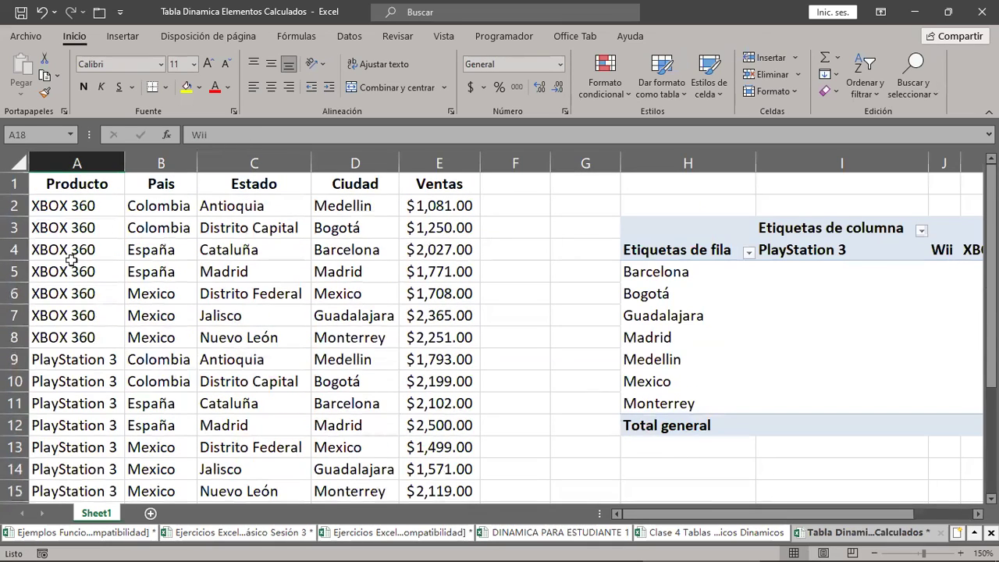
pyautogui.moveTo(67, 208)
pyautogui.mouseDown()
pyautogui.moveTo(59, 544)
pyautogui.moveTo(74, 468)
pyautogui.mouseUp()
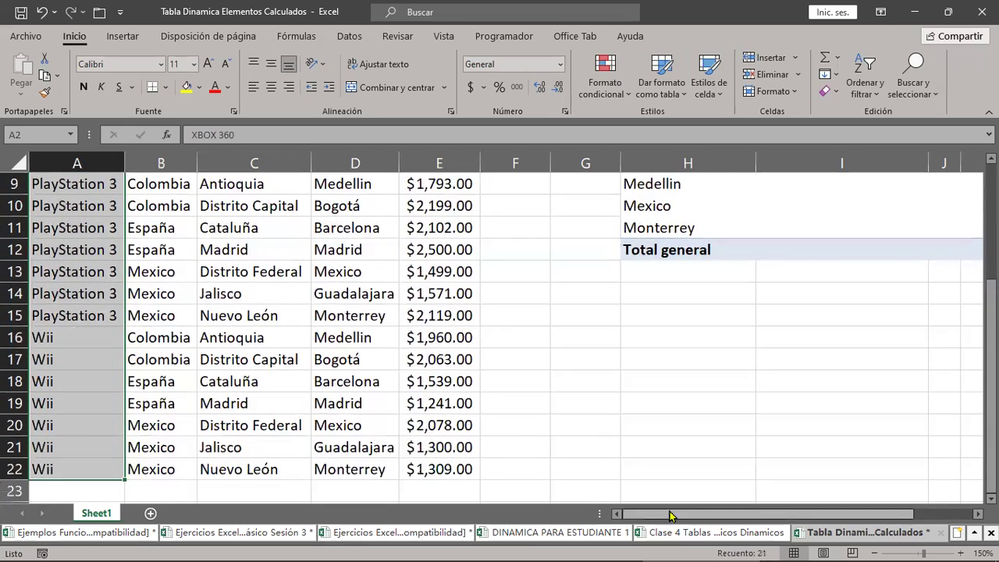
# Select a pivot cell to bring back its field list, then switch to the PDF article
pyautogui.moveTo(667, 514); pyautogui.dragTo(725, 514)
pyautogui.scroll(3, 800, 430)
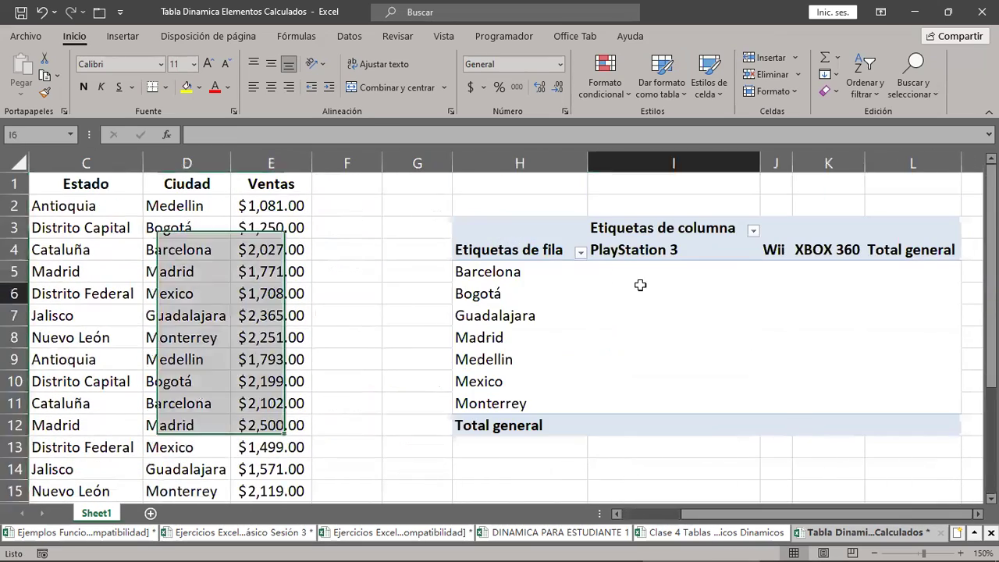
pyautogui.click(645, 287)
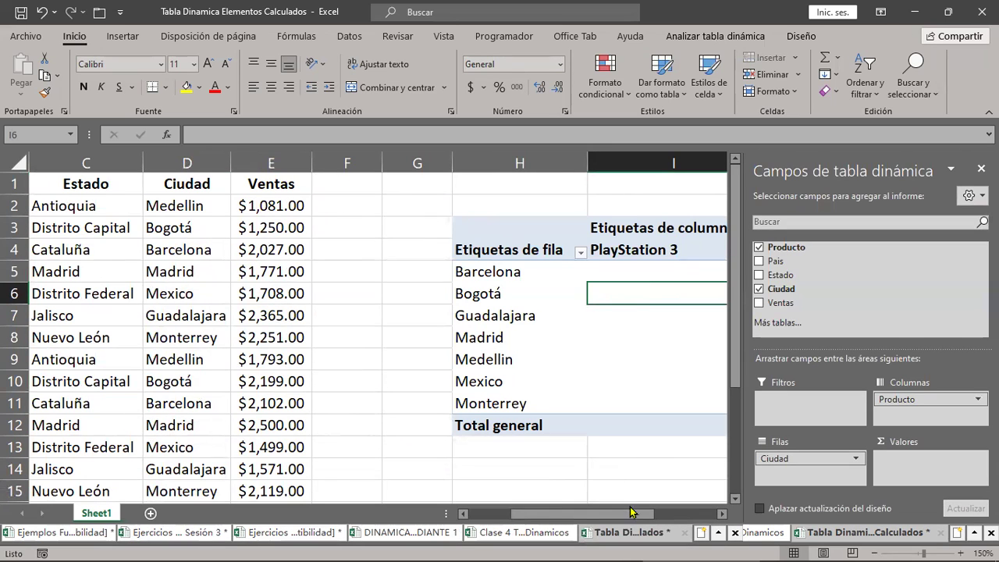
pyautogui.moveTo(622, 516); pyautogui.dragTo(682, 519)
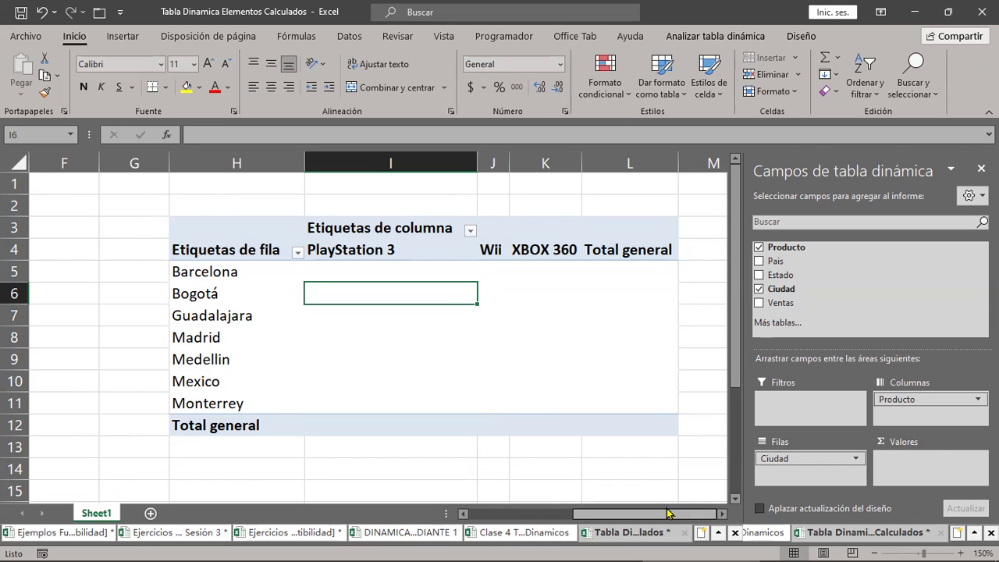
pyautogui.hotkey('alt', 'Tab')
# Scroll the PDF down to the Ventas values diagram, then return to Excel
pyautogui.scroll(-2, 667, 478)
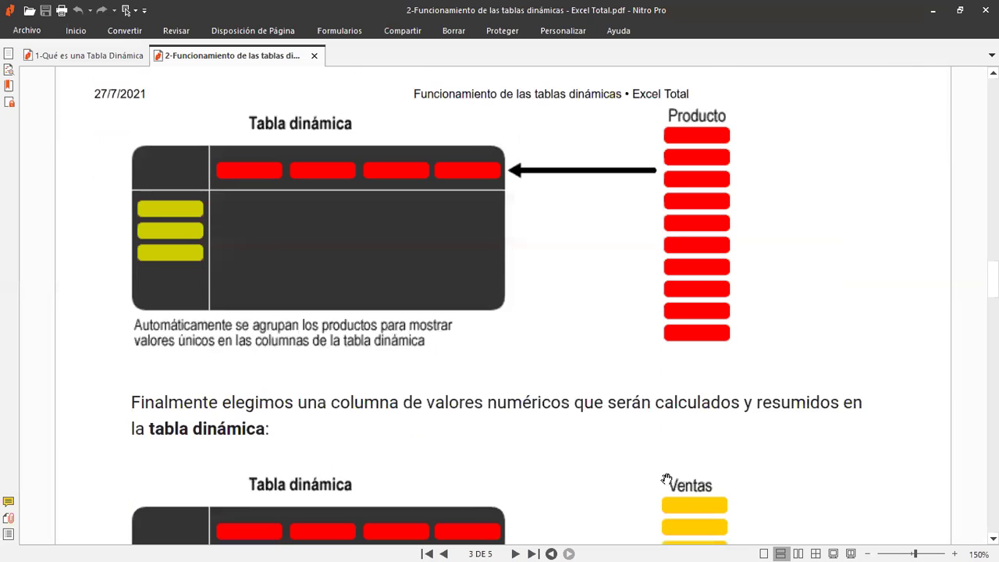
pyautogui.scroll(-1, 666, 477)
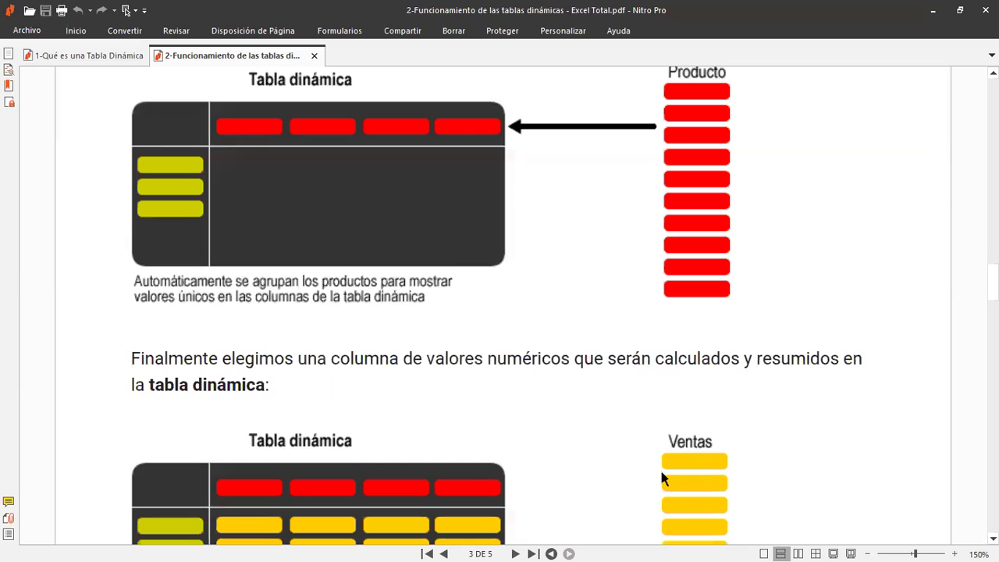
pyautogui.scroll(-2, 662, 478)
pyautogui.scroll(-1, 661, 477)
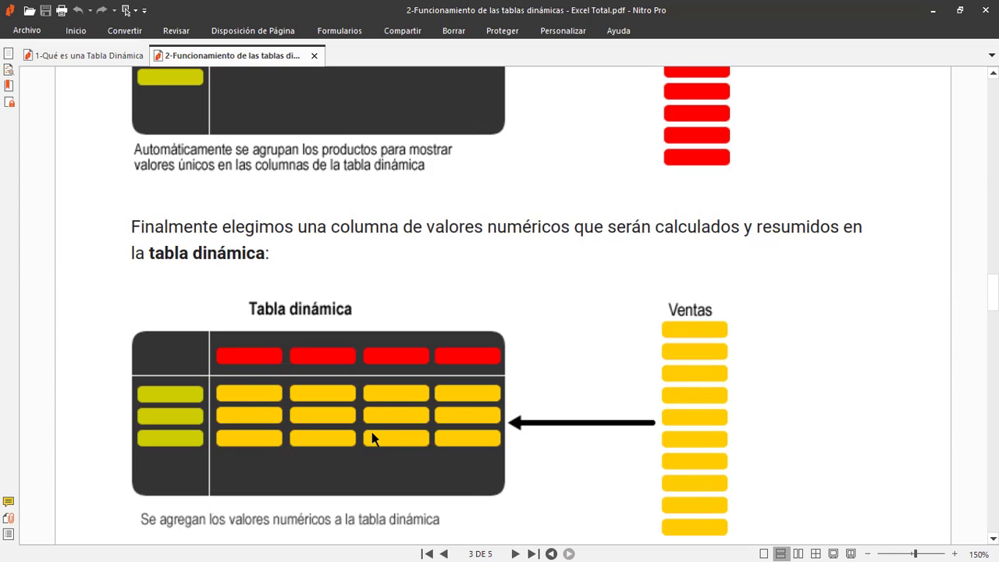
pyautogui.press('alt')
pyautogui.hotkey('alt', 'Tab')
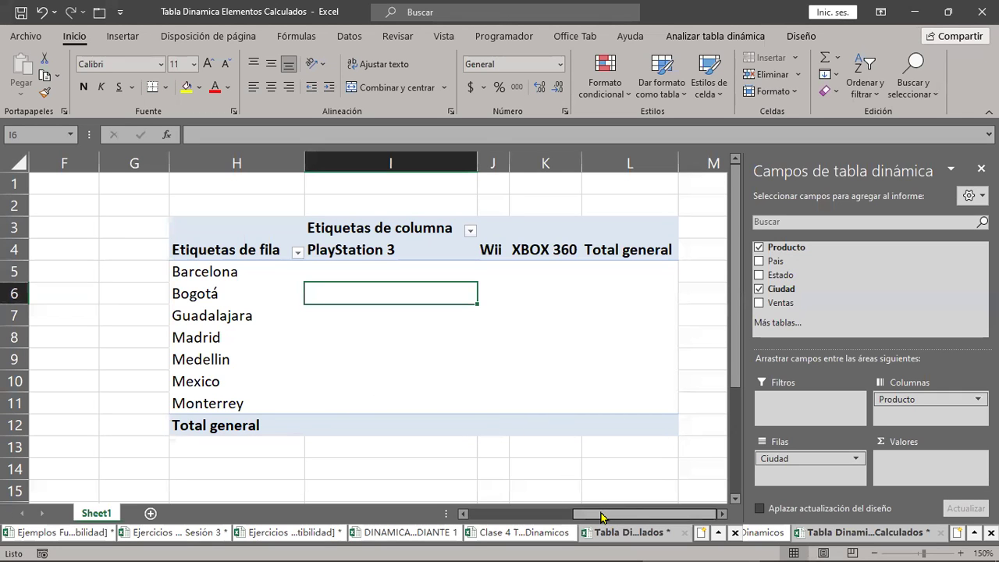
# Scroll the sheet and select the source data's Estado, Ciudad and Ventas columns in turn
pyautogui.moveTo(598, 518); pyautogui.dragTo(493, 517)
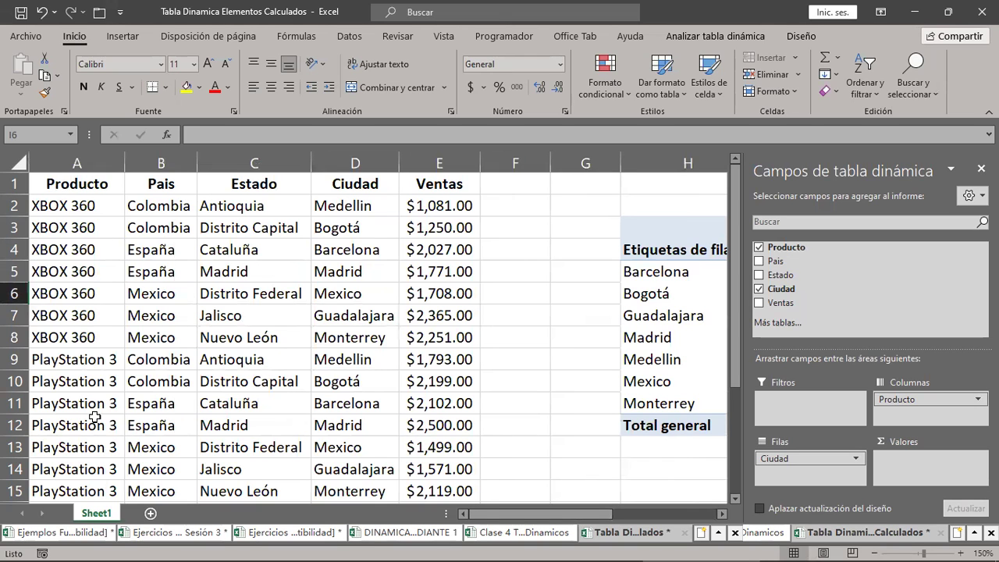
pyautogui.moveTo(595, 514); pyautogui.dragTo(709, 535)
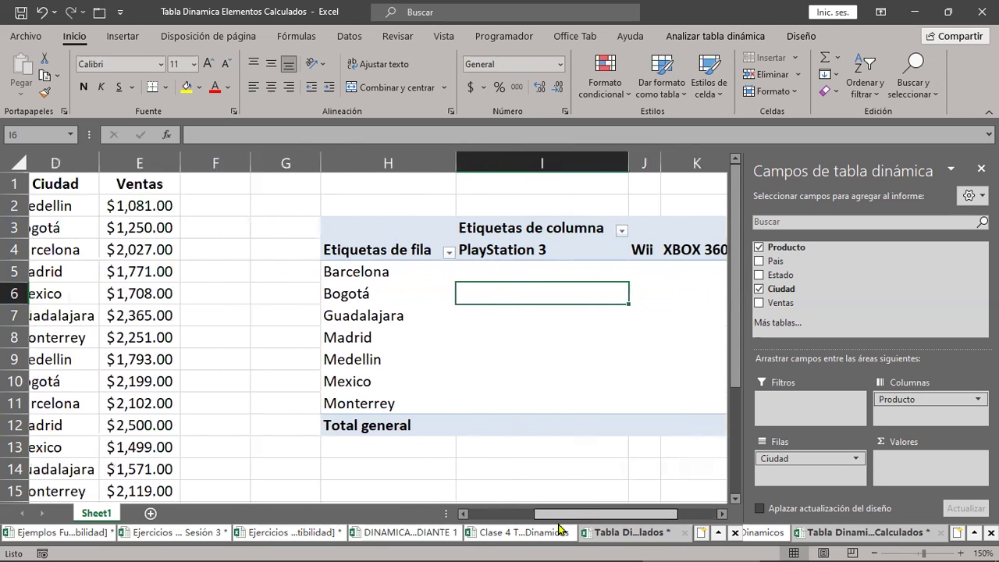
pyautogui.moveTo(621, 521); pyautogui.dragTo(458, 544)
pyautogui.moveTo(164, 179); pyautogui.dragTo(176, 318)
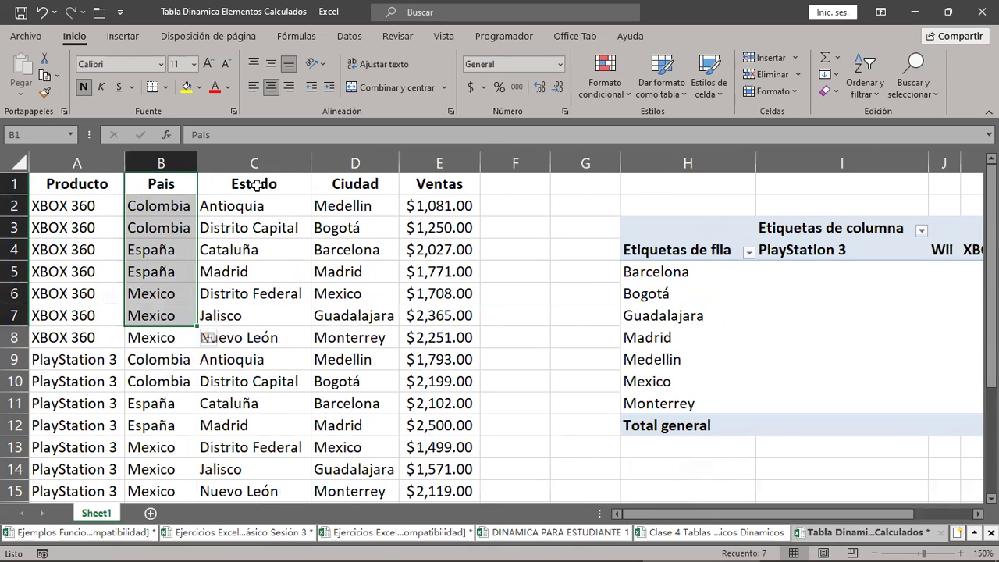
pyautogui.moveTo(255, 185); pyautogui.dragTo(257, 359)
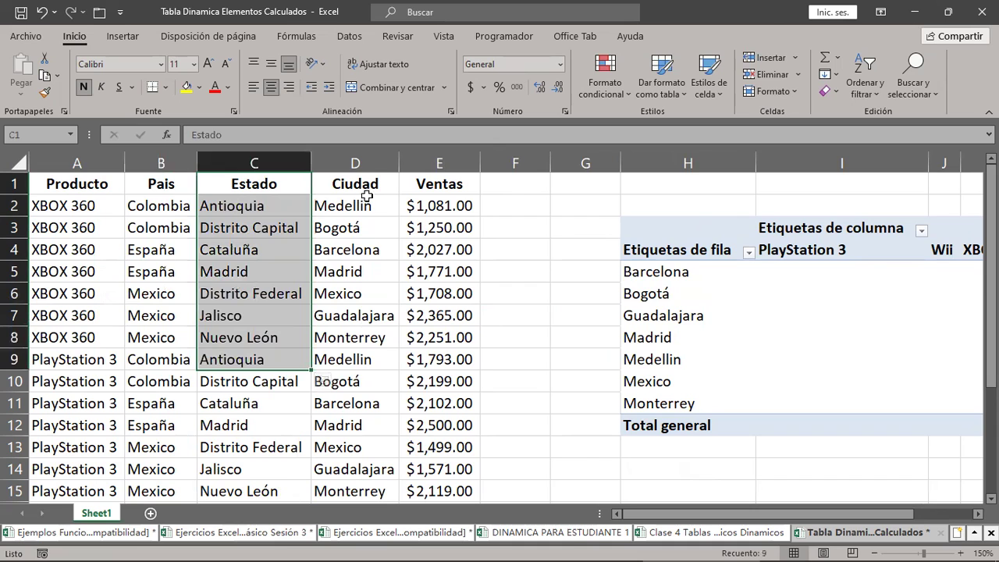
pyautogui.moveTo(361, 187); pyautogui.dragTo(367, 361)
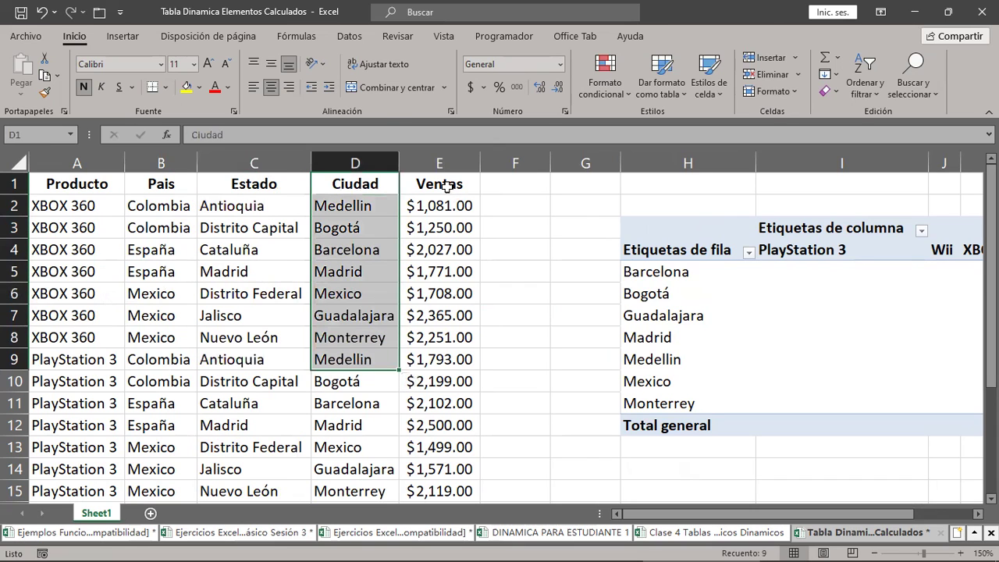
pyautogui.moveTo(438, 184); pyautogui.dragTo(421, 373)
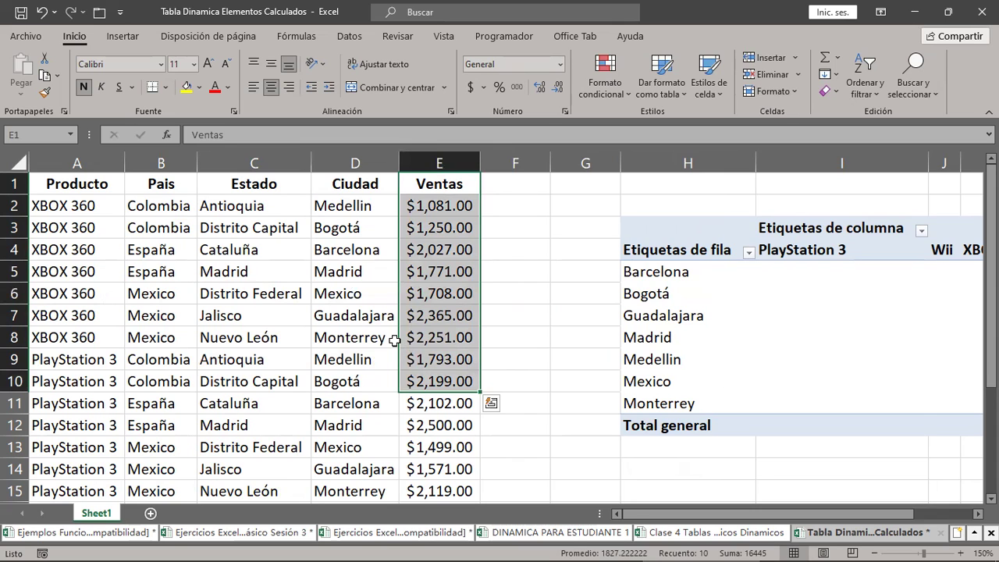
# Glance at the PDF lesson, then click cell I7 to restore the PivotTable Fields pane
pyautogui.hotkey('alt', 'Tab')
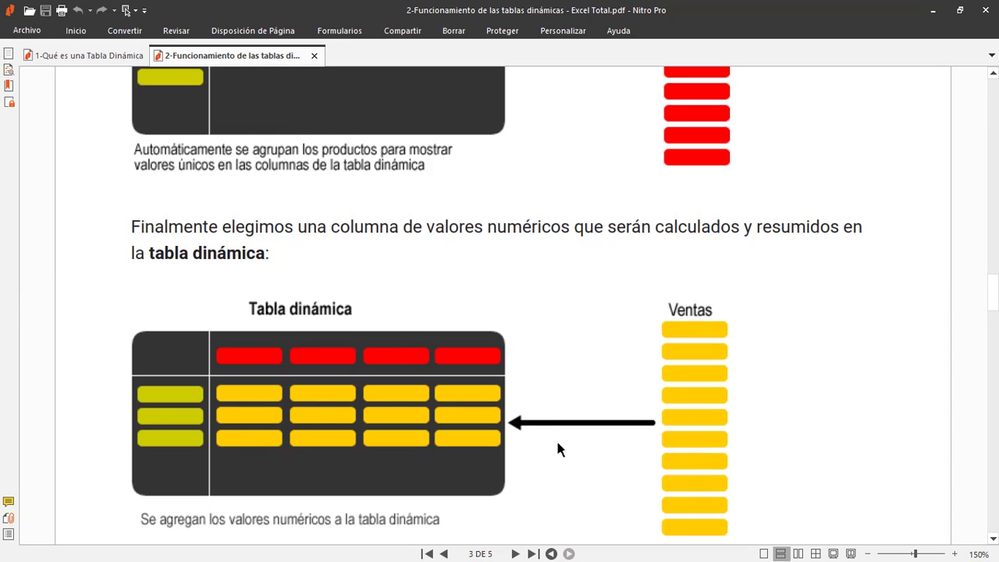
pyautogui.hotkey('alt', 'Tab')
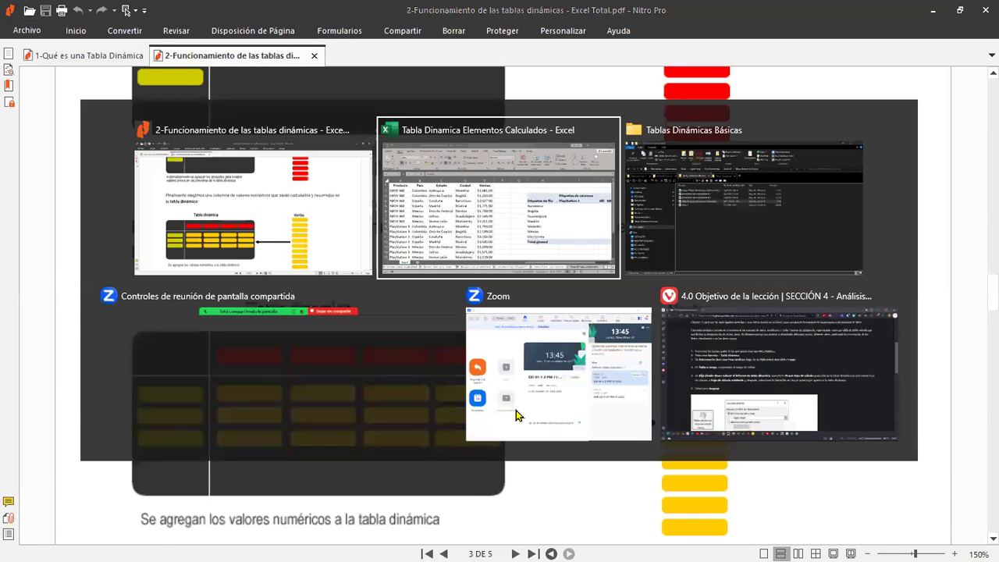
pyautogui.click(789, 317)
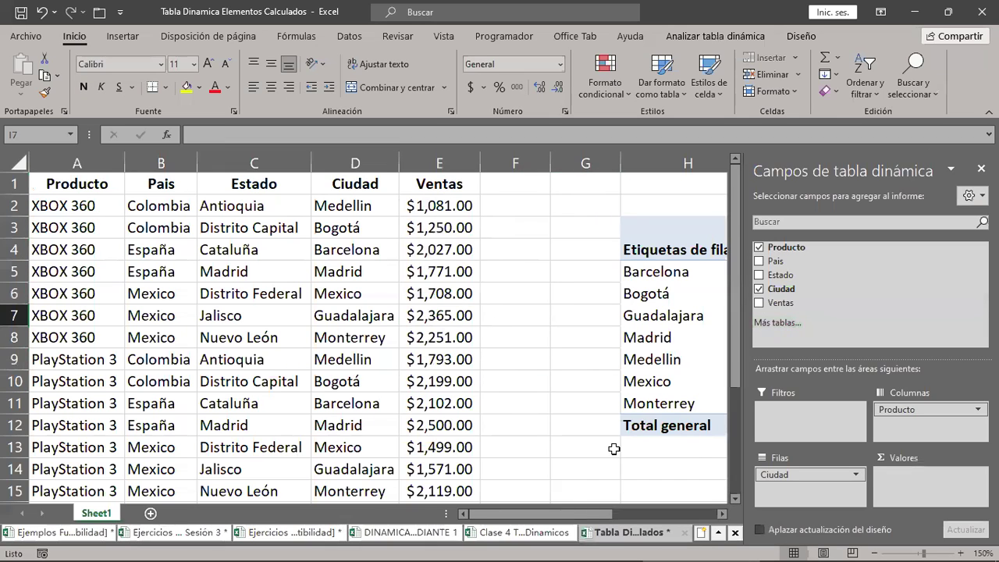
# Drag Ventas into Valores to fill the pivot with Suma de Ventas, then select the whole pivot
pyautogui.moveTo(562, 515); pyautogui.dragTo(689, 535)
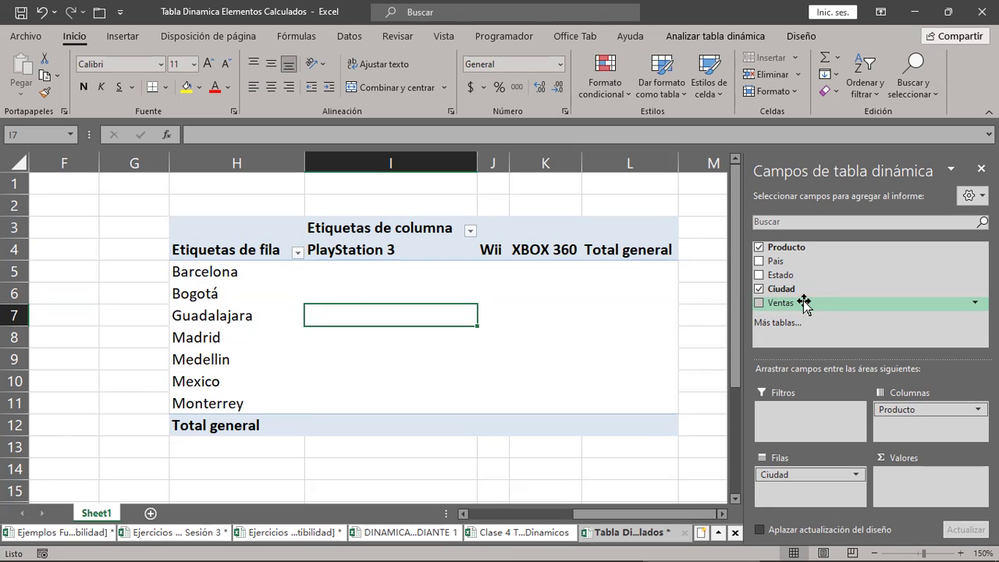
pyautogui.moveTo(803, 303)
pyautogui.mouseDown()
pyautogui.moveTo(919, 484)
pyautogui.moveTo(941, 484)
pyautogui.mouseUp()
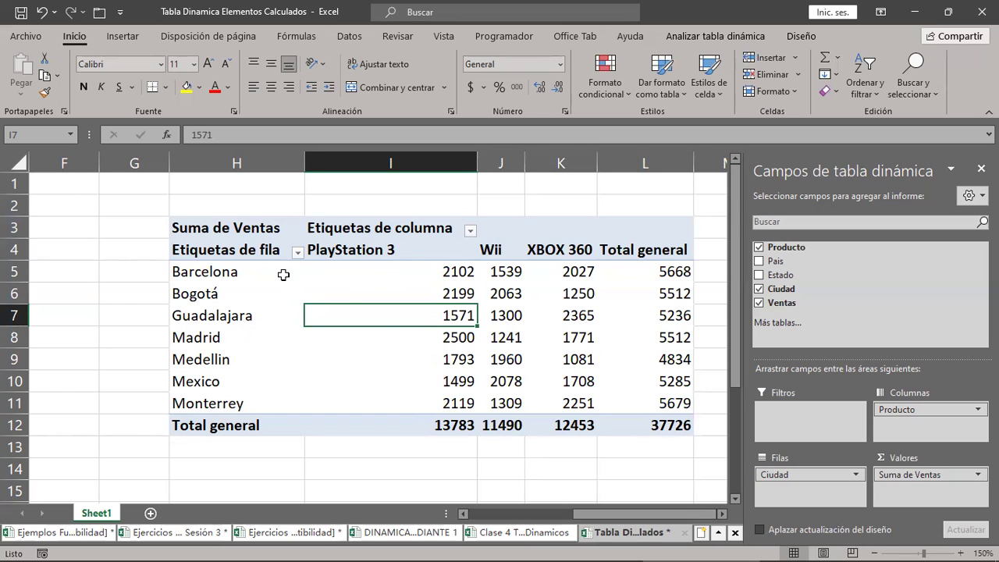
pyautogui.moveTo(227, 258); pyautogui.dragTo(685, 429)
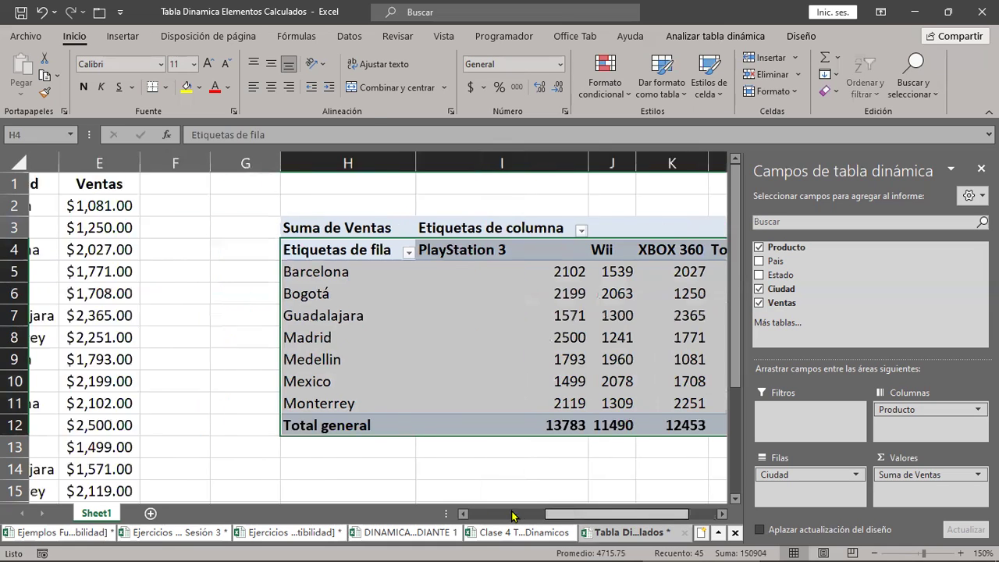
pyautogui.moveTo(645, 513); pyautogui.dragTo(391, 510)
pyautogui.click(250, 221)
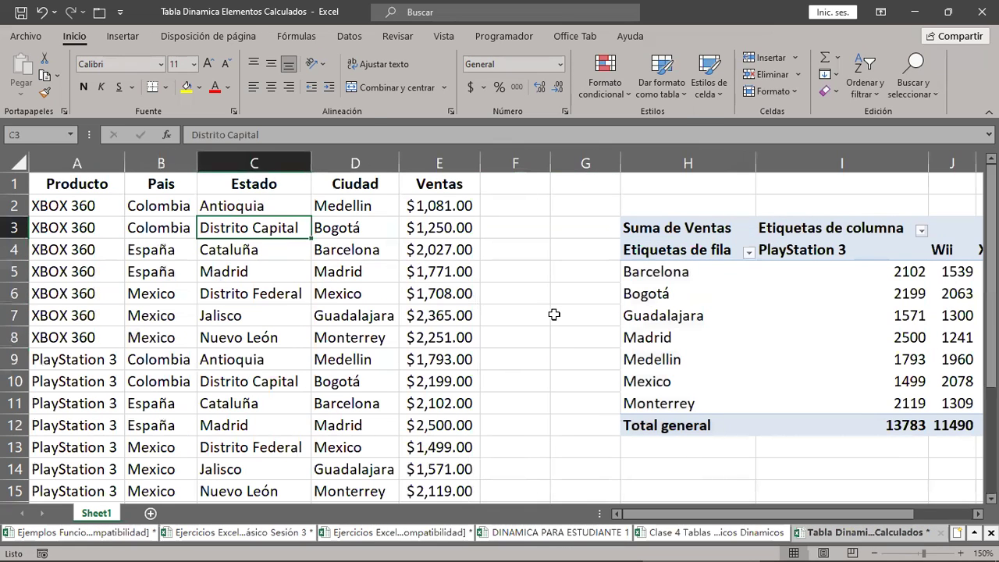
pyautogui.moveTo(807, 514); pyautogui.dragTo(866, 515)
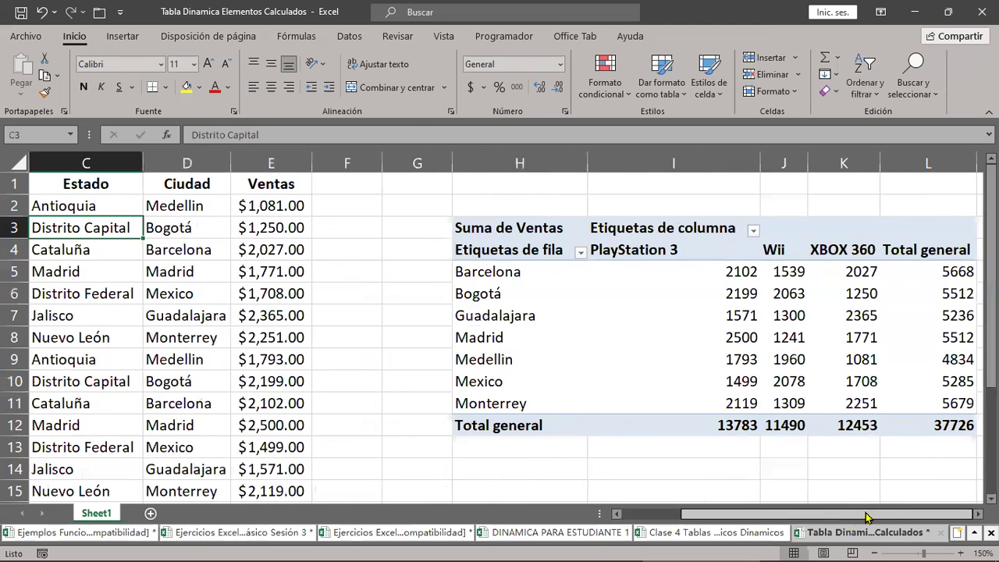
pyautogui.click(651, 312)
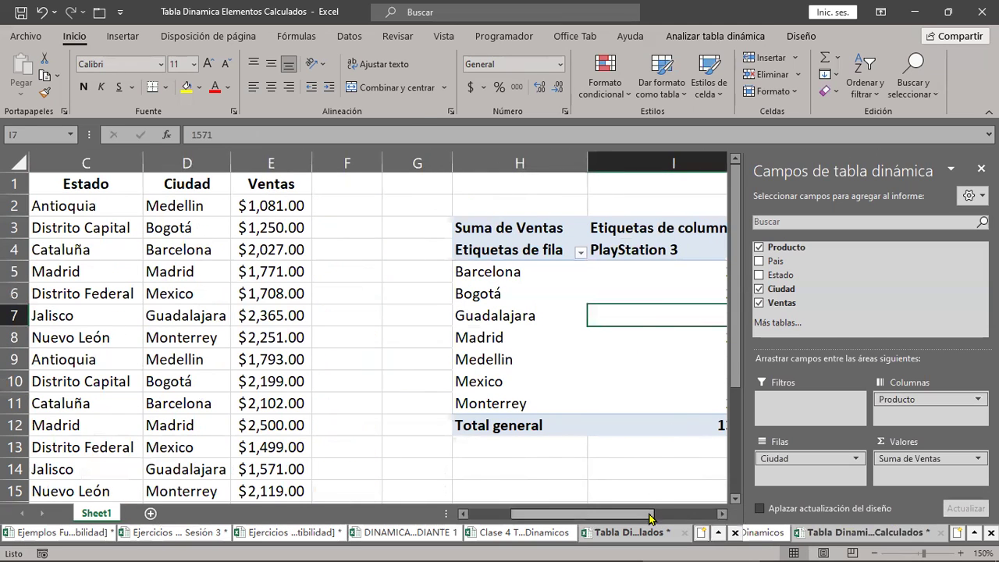
pyautogui.click(721, 514)
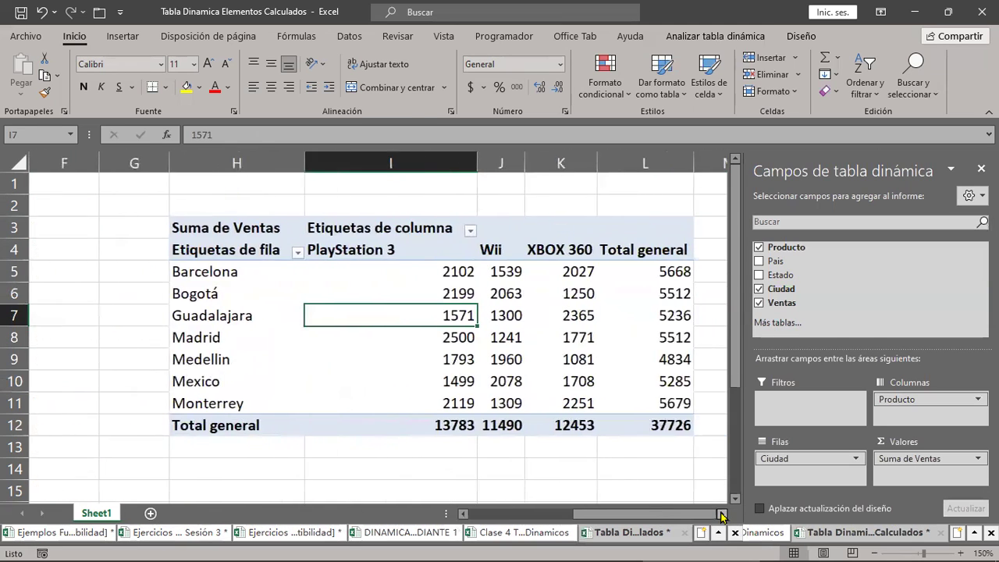
pyautogui.click(721, 515)
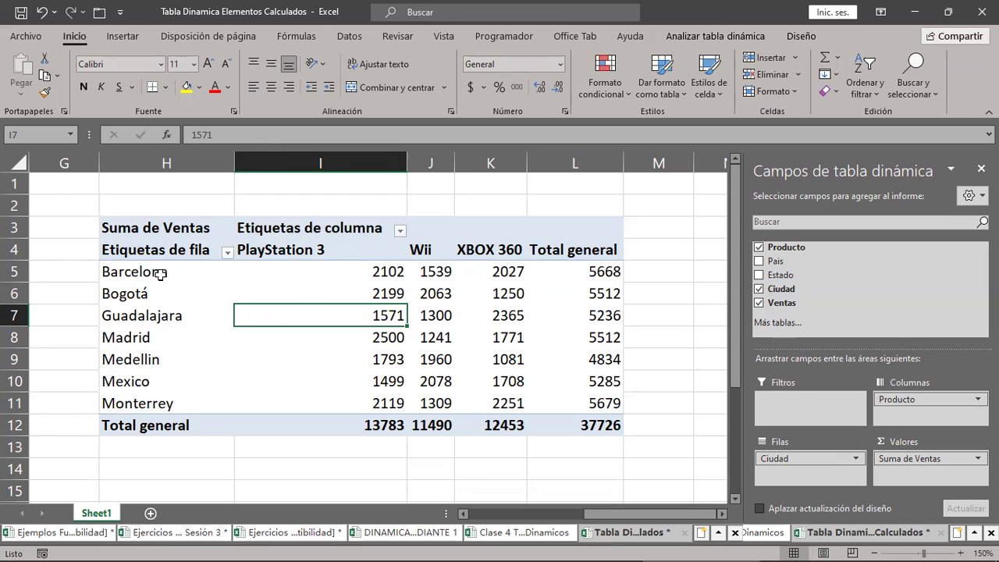
pyautogui.moveTo(160, 273); pyautogui.dragTo(578, 270)
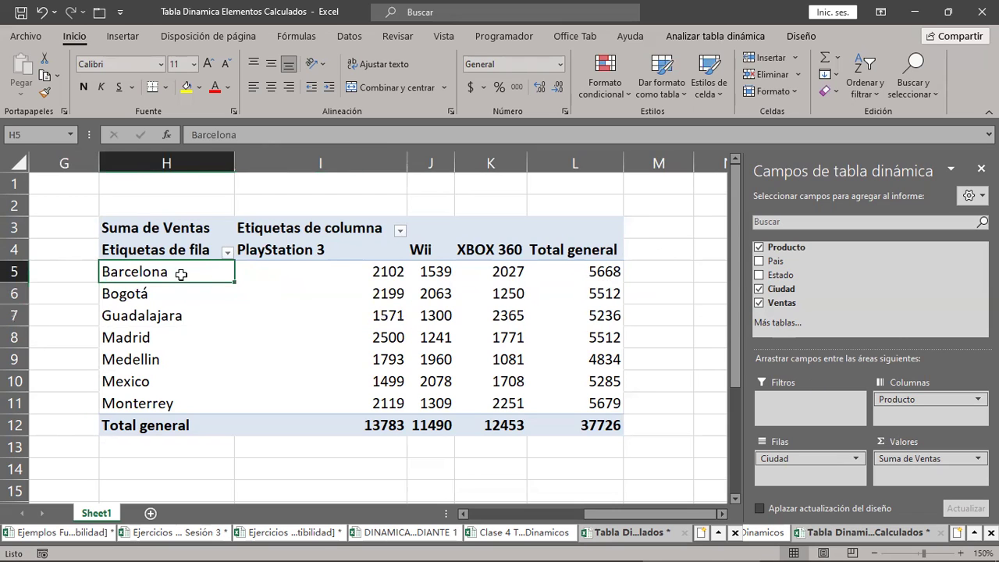
pyautogui.click(578, 270)
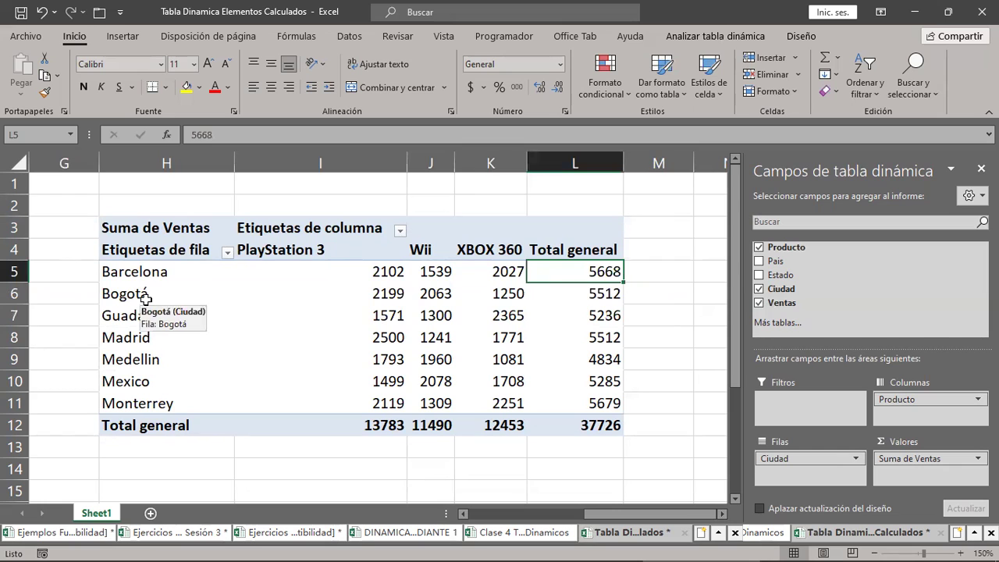
pyautogui.moveTo(145, 295); pyautogui.dragTo(590, 293)
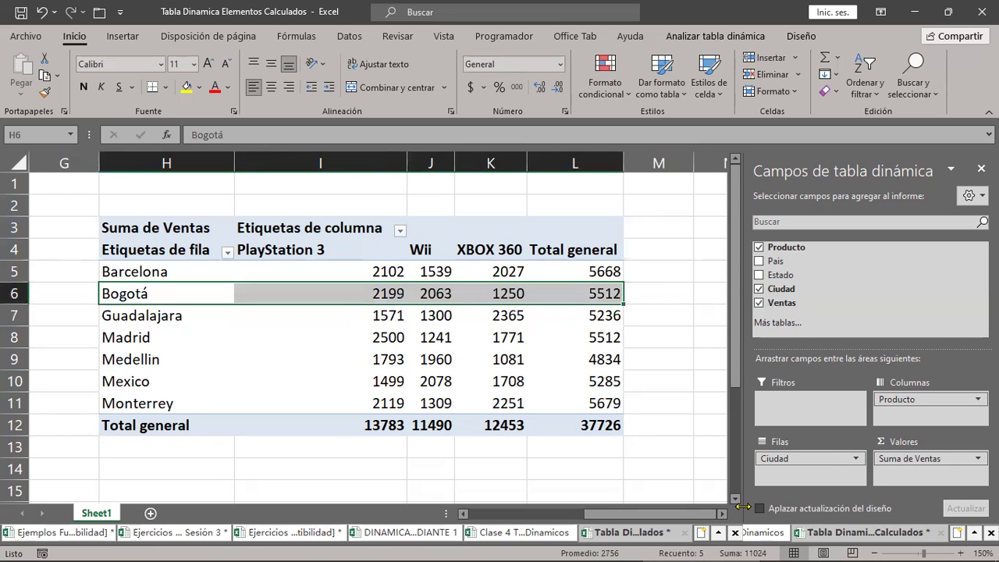
pyautogui.moveTo(186, 318)
pyautogui.mouseDown()
pyautogui.moveTo(530, 340)
pyautogui.moveTo(602, 315)
pyautogui.mouseUp()
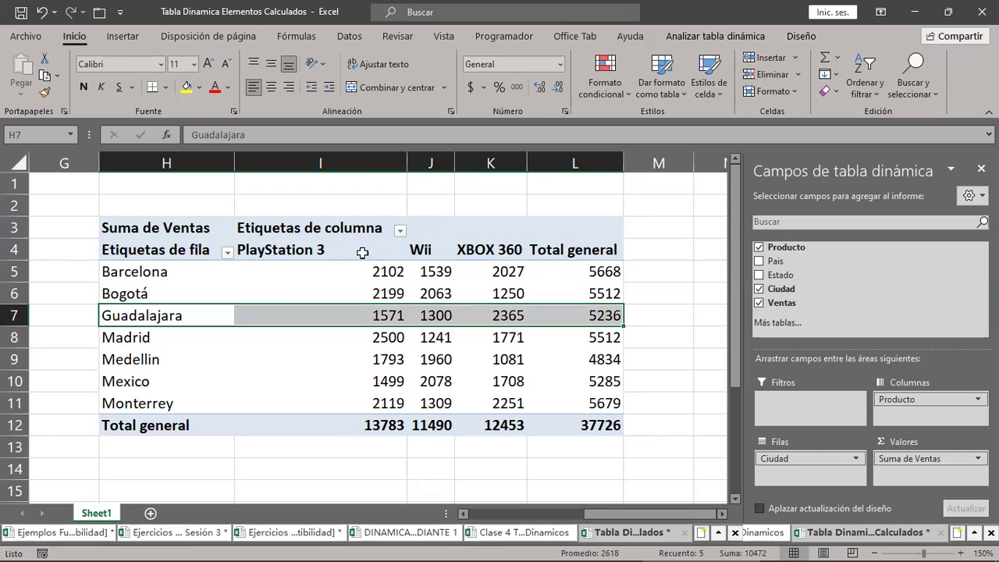
pyautogui.moveTo(349, 269); pyautogui.dragTo(337, 426)
pyautogui.click(337, 426)
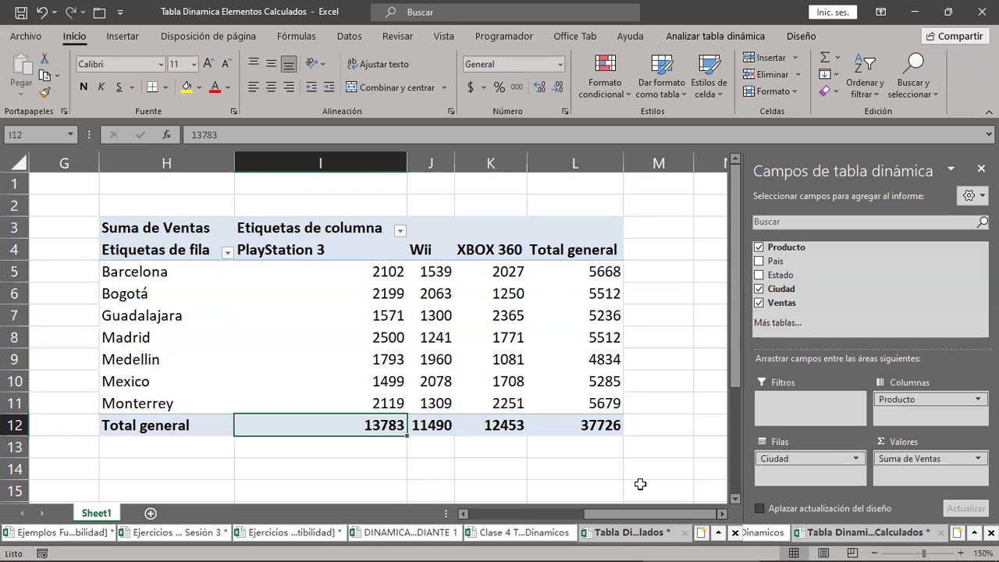
pyautogui.moveTo(442, 270); pyautogui.dragTo(438, 425)
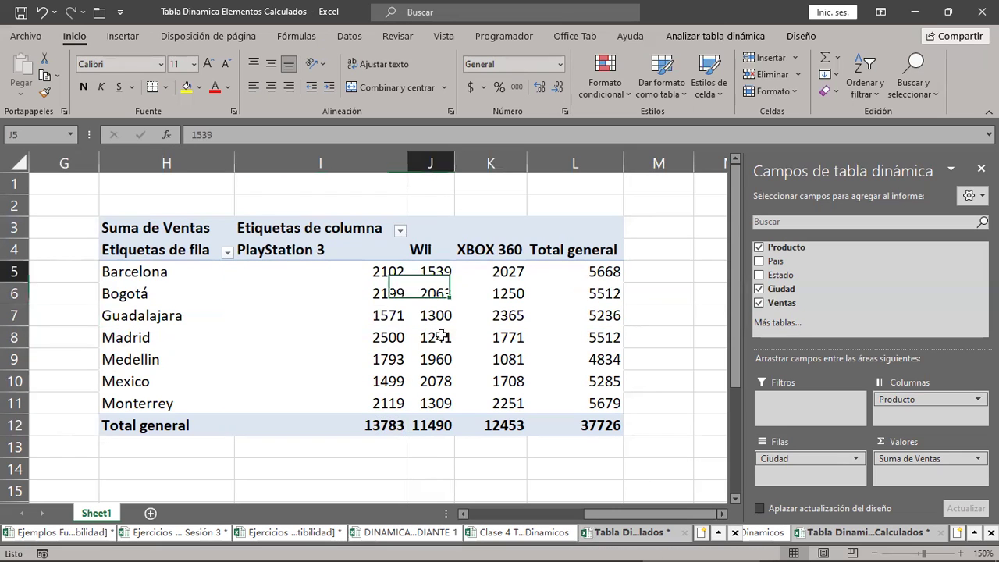
pyautogui.click(438, 425)
pyautogui.click(438, 425)
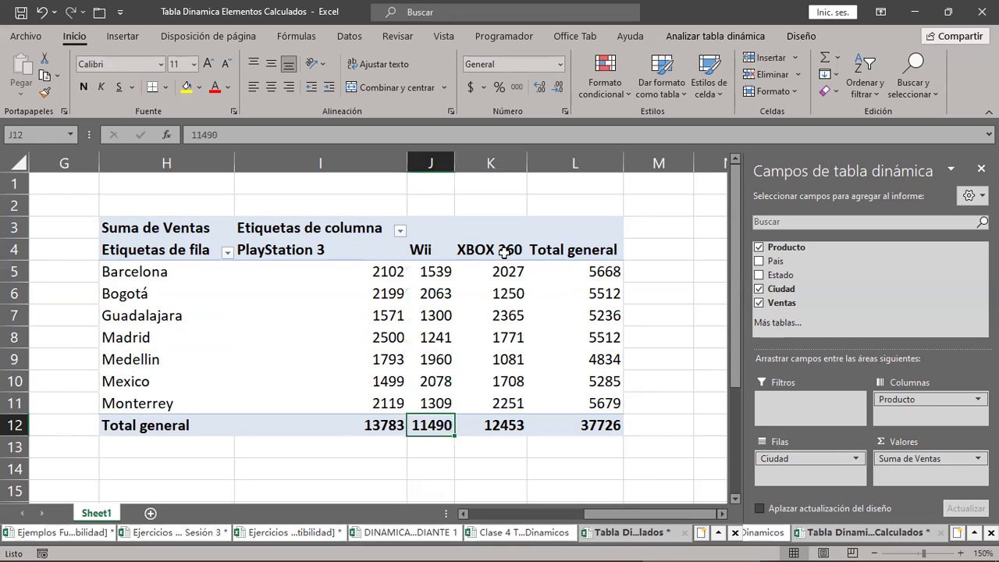
pyautogui.moveTo(499, 271); pyautogui.dragTo(477, 421)
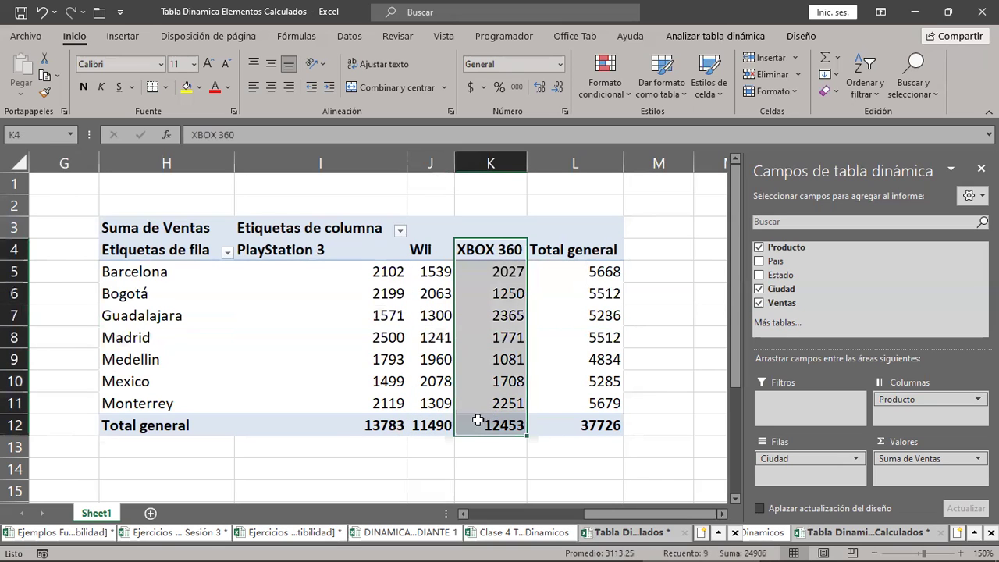
pyautogui.click(476, 425)
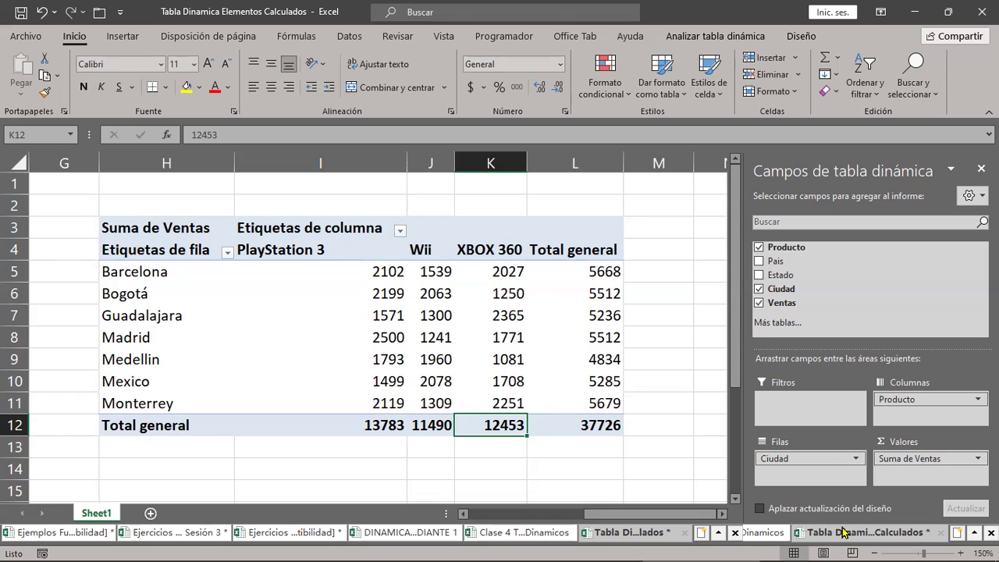
pyautogui.moveTo(540, 392)
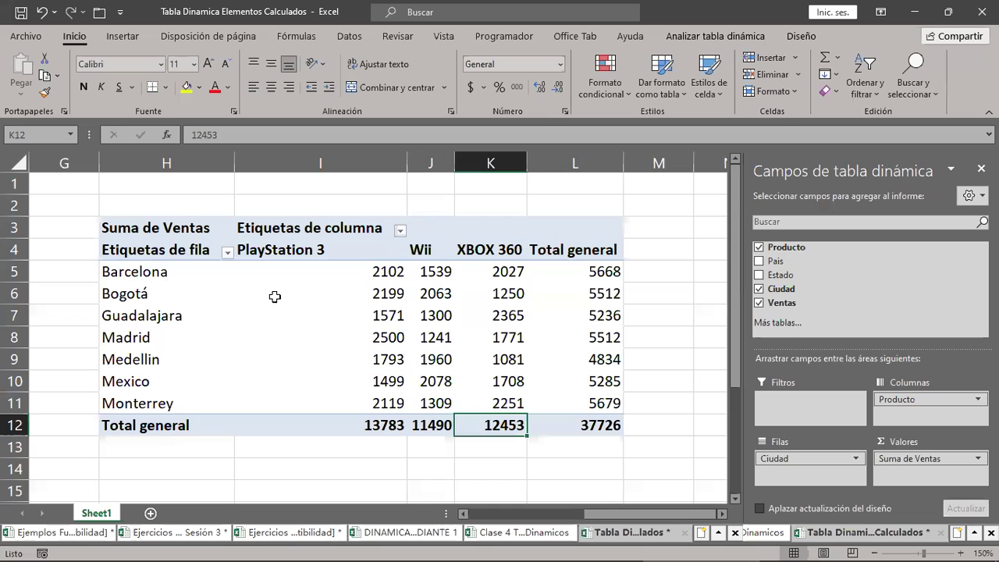
pyautogui.moveTo(277, 309)
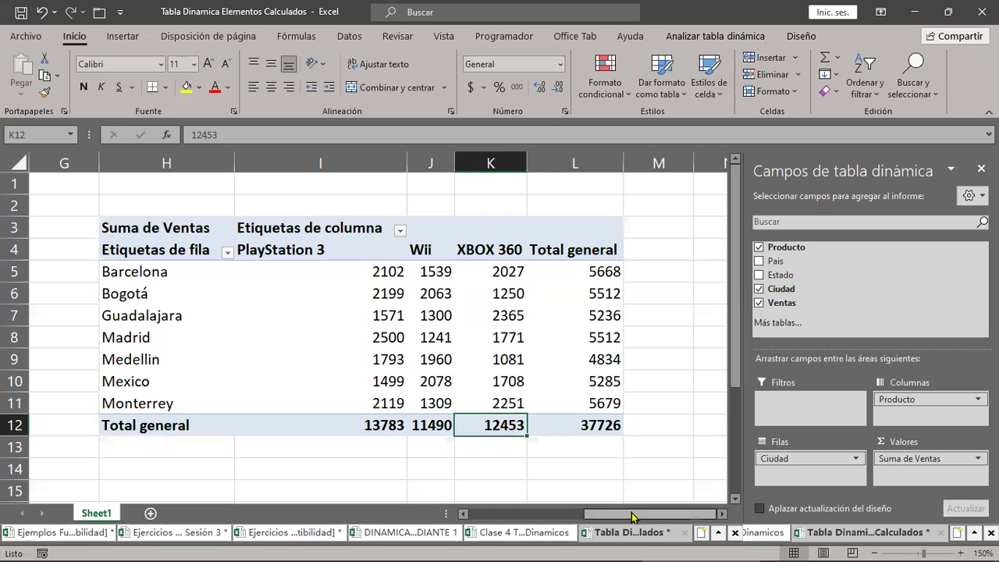
# Select the product and Medellin cells in rows 9 and 16 to compare against the pivot
pyautogui.moveTo(635, 515); pyautogui.dragTo(444, 533)
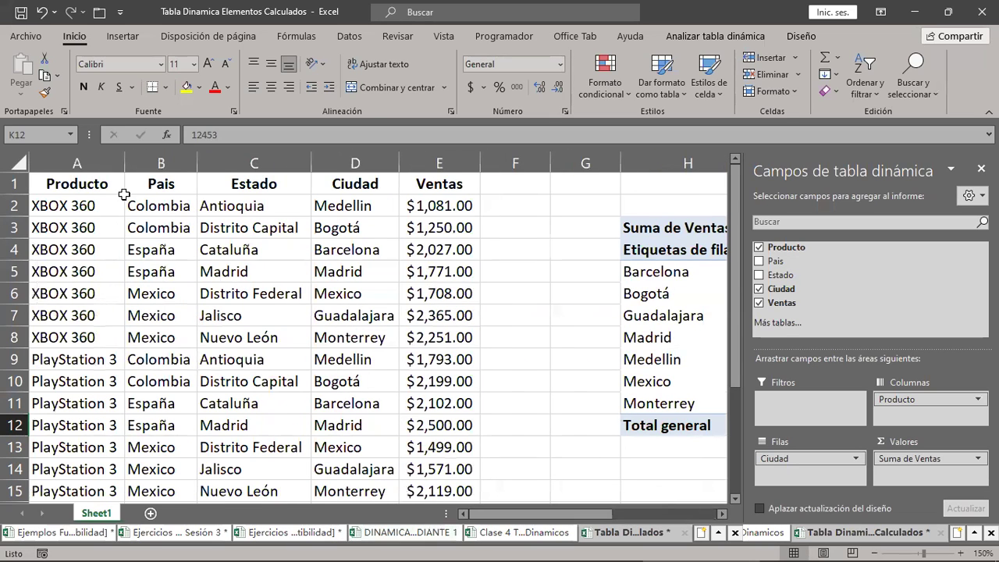
pyautogui.click(95, 205)
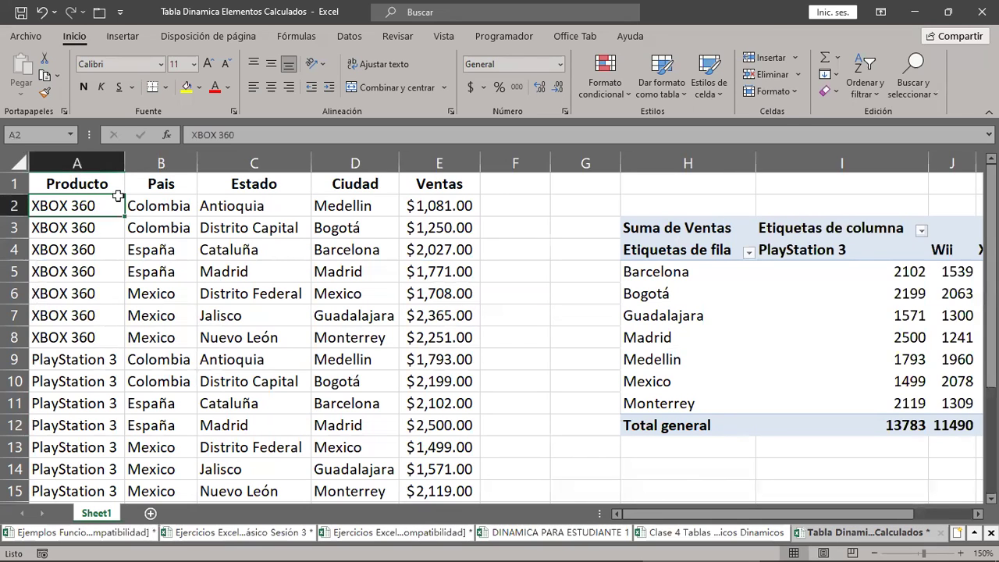
pyautogui.keyDown('ctrl'); pyautogui.click(365, 205); pyautogui.keyUp('ctrl')
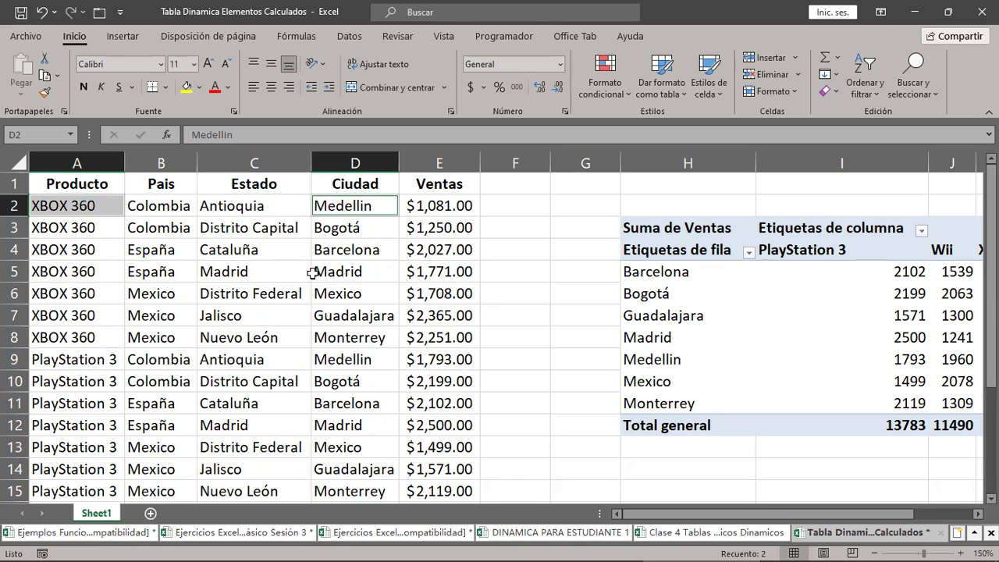
pyautogui.keyDown('ctrl'); pyautogui.click(82, 352); pyautogui.keyUp('ctrl')
pyautogui.keyDown('ctrl'); pyautogui.click(344, 357); pyautogui.keyUp('ctrl')
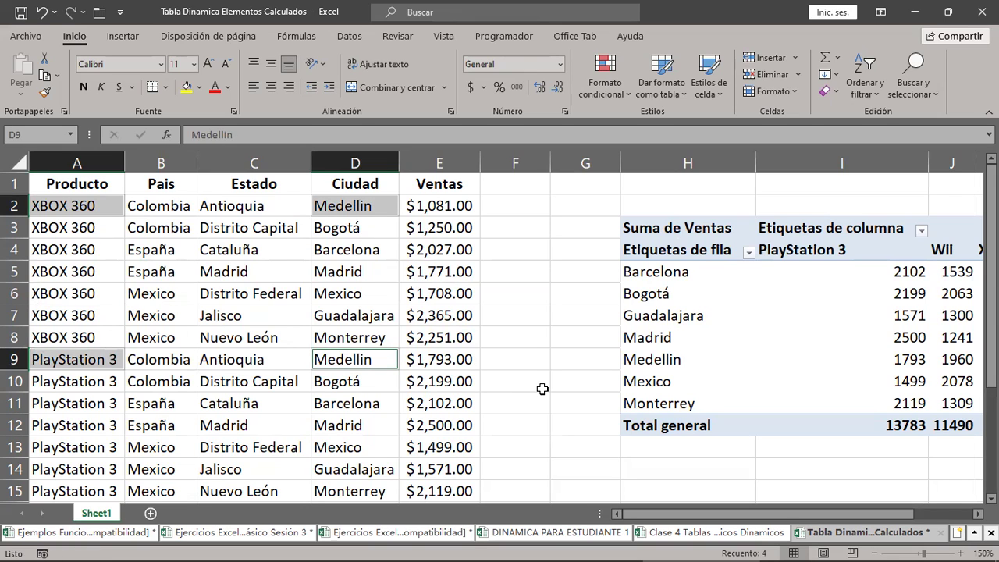
pyautogui.scroll(-2, 186, 420)
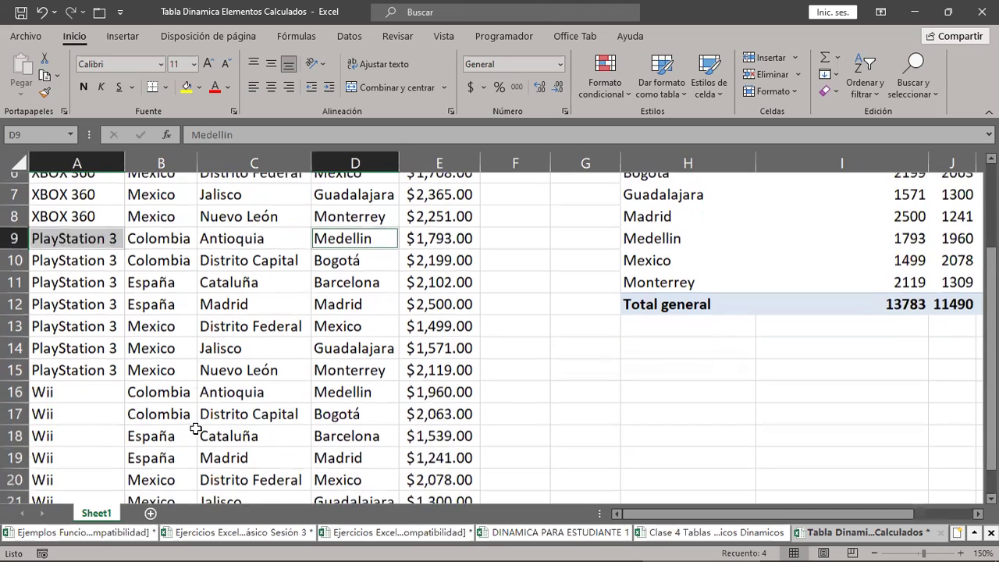
pyautogui.keyDown('ctrl'); pyautogui.click(84, 380); pyautogui.keyUp('ctrl')
pyautogui.keyDown('ctrl'); pyautogui.click(363, 383); pyautogui.keyUp('ctrl')
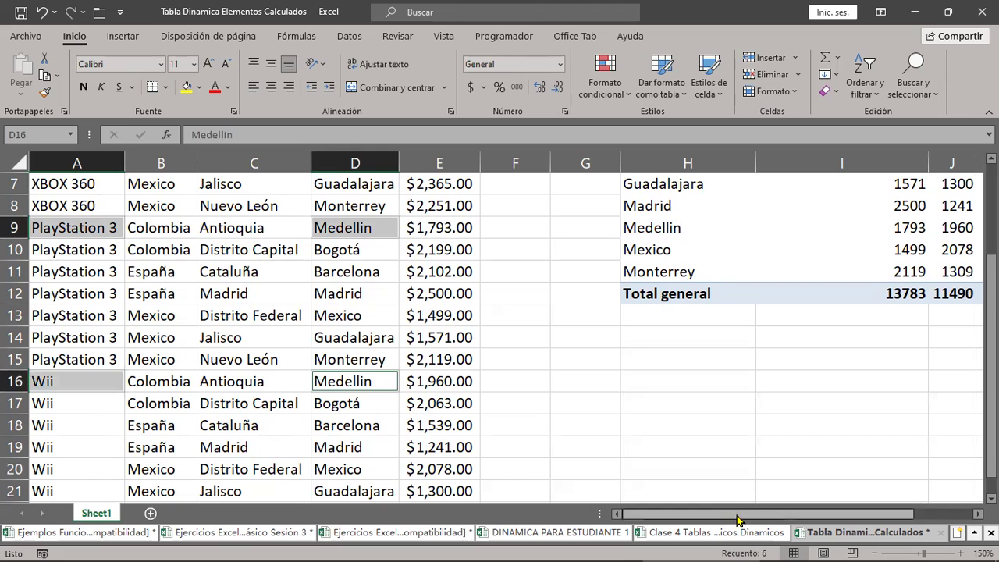
pyautogui.scroll(2, 783, 447)
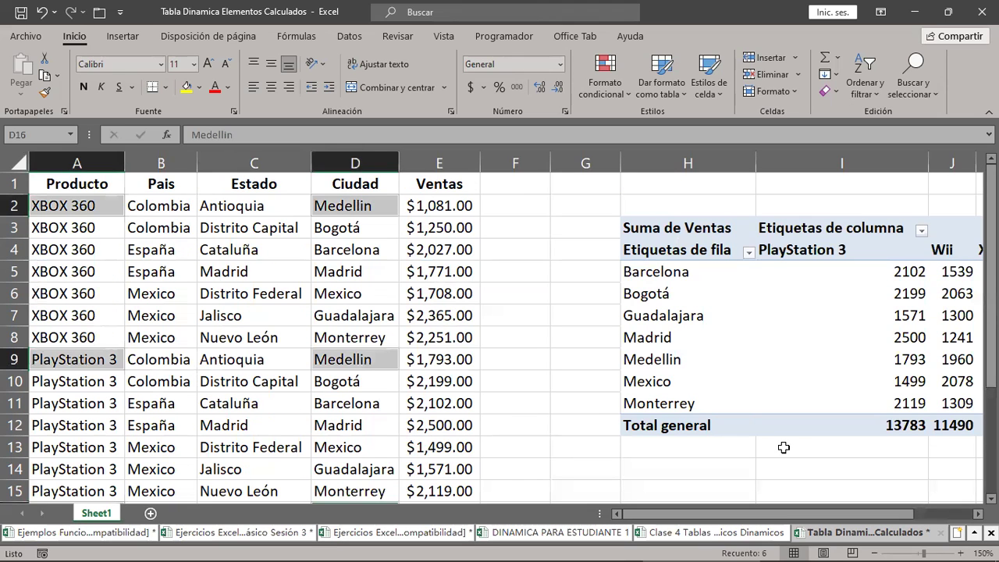
# Select pivot cell I5 to bring up the PivotTable Fields pane
pyautogui.moveTo(777, 513); pyautogui.dragTo(841, 533)
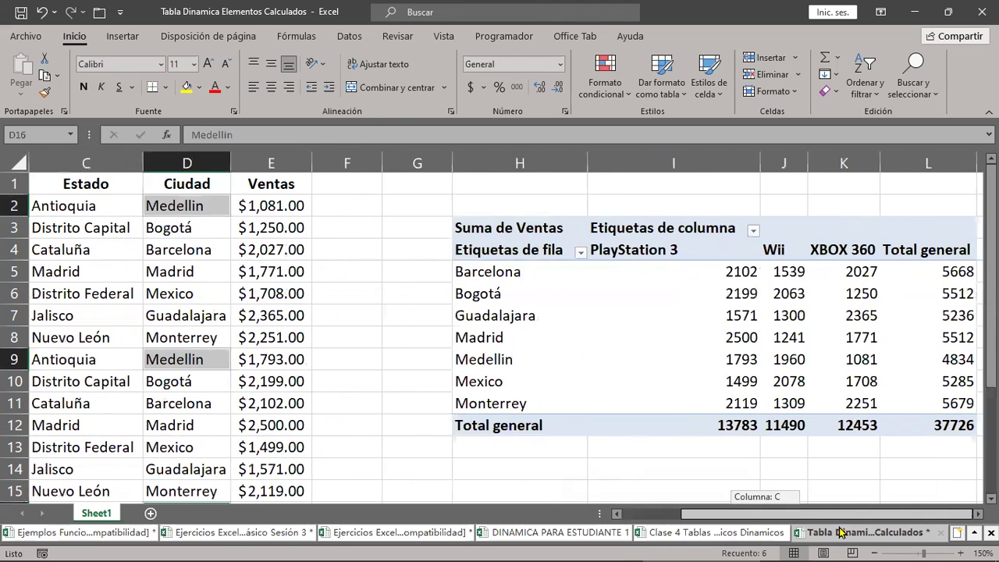
pyautogui.click(677, 269)
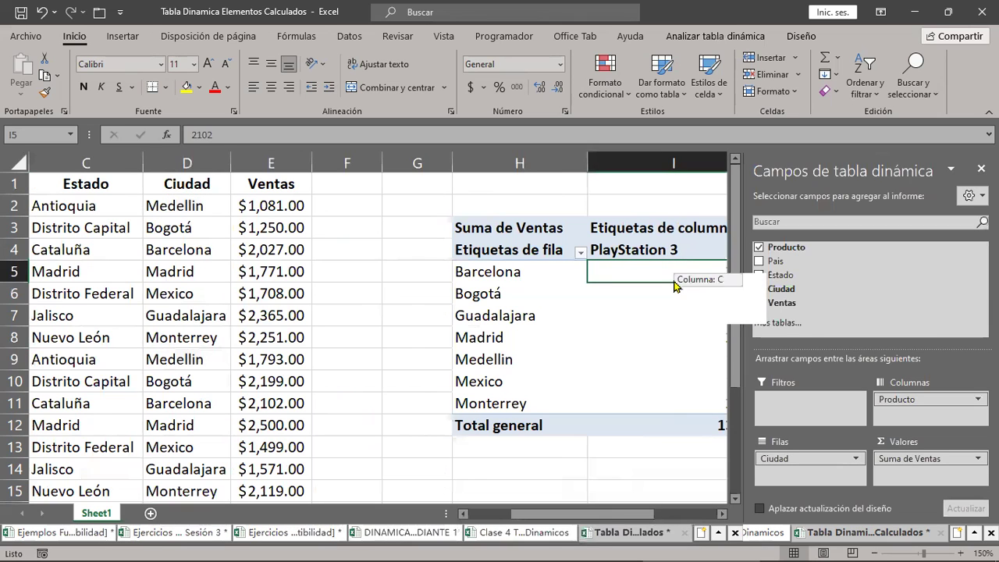
pyautogui.moveTo(612, 515); pyautogui.dragTo(679, 516)
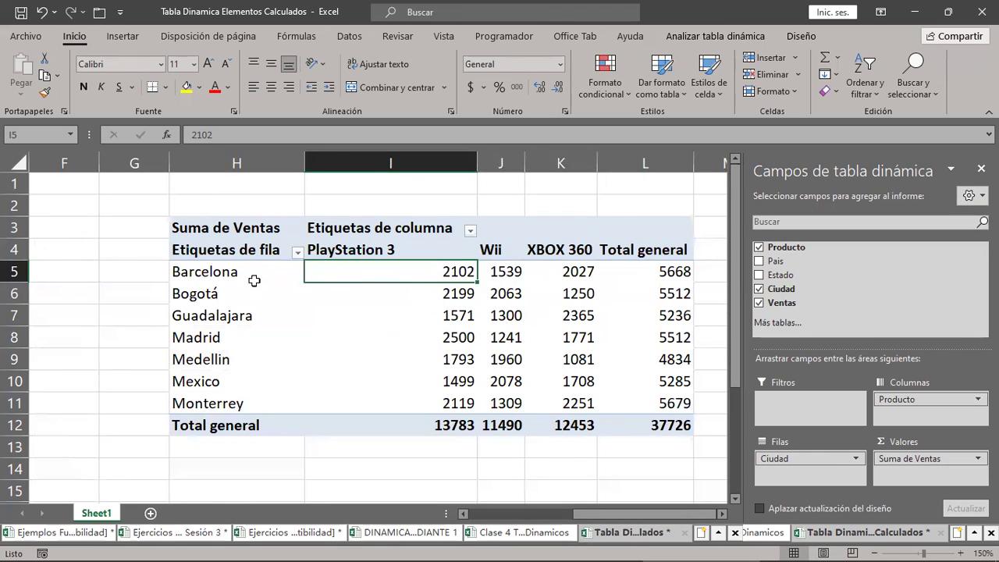
pyautogui.moveTo(600, 514); pyautogui.dragTo(476, 514)
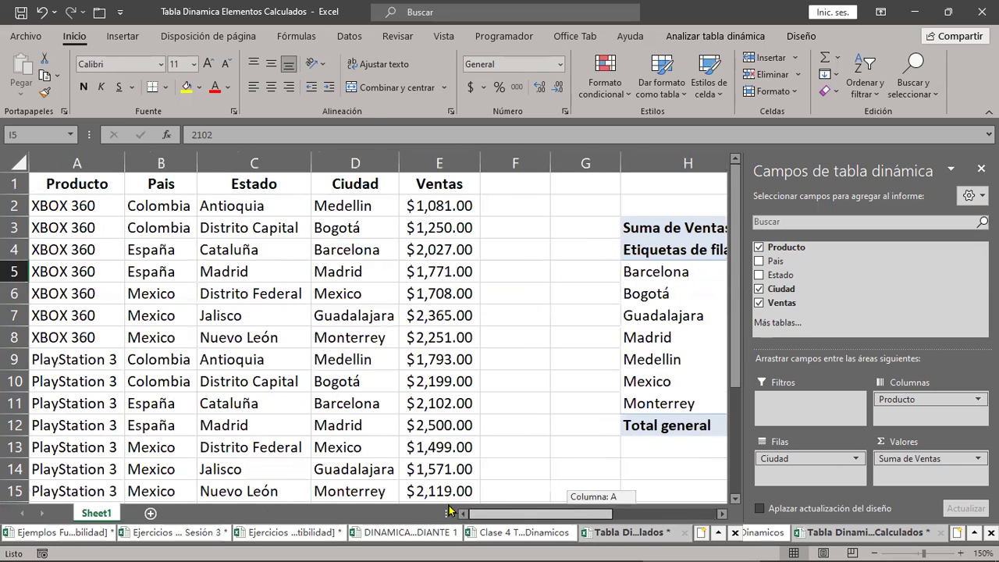
pyautogui.scroll(-1, 131, 351)
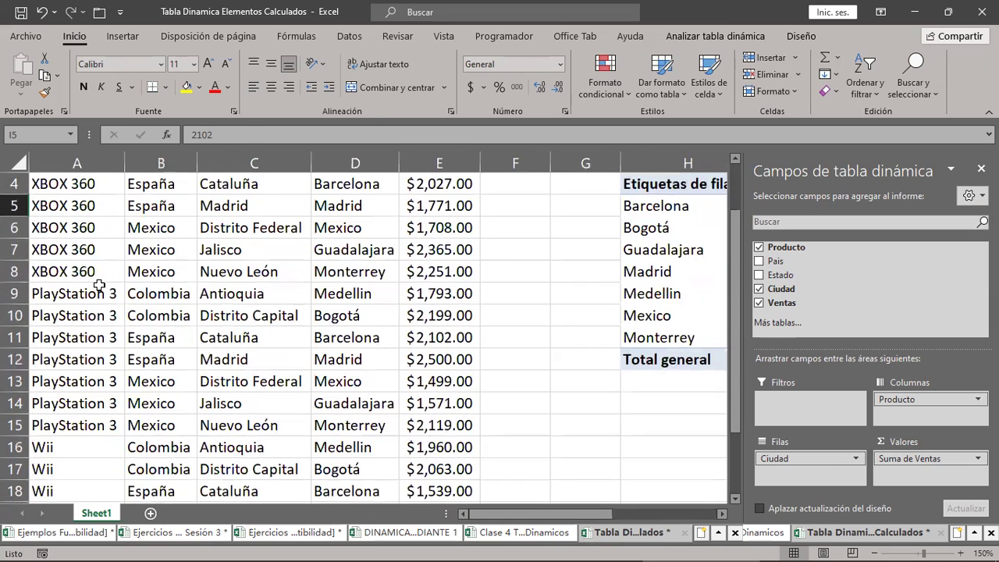
pyautogui.click(95, 292)
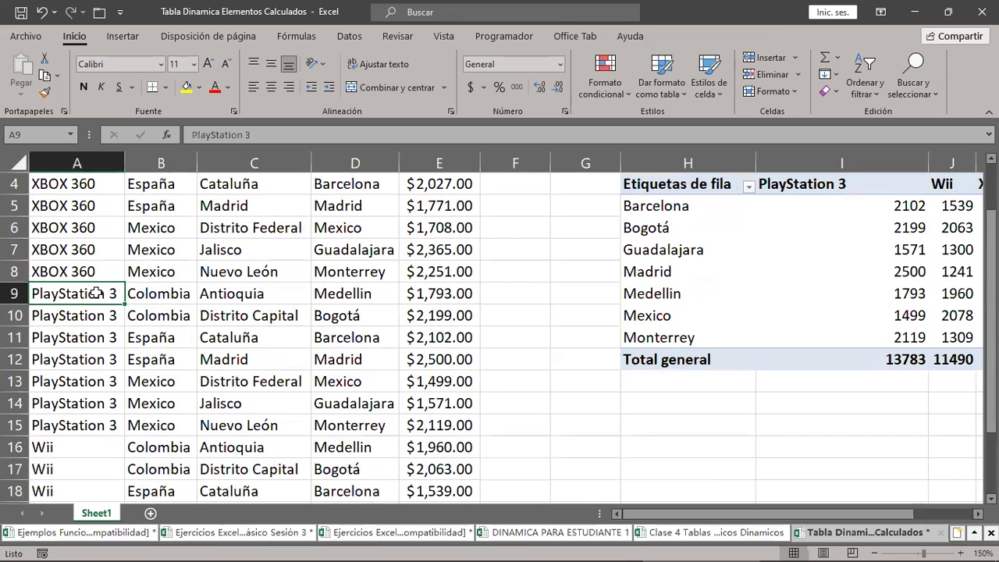
pyautogui.scroll(1, 140, 312)
pyautogui.scroll(-1, 191, 320)
pyautogui.click(67, 341)
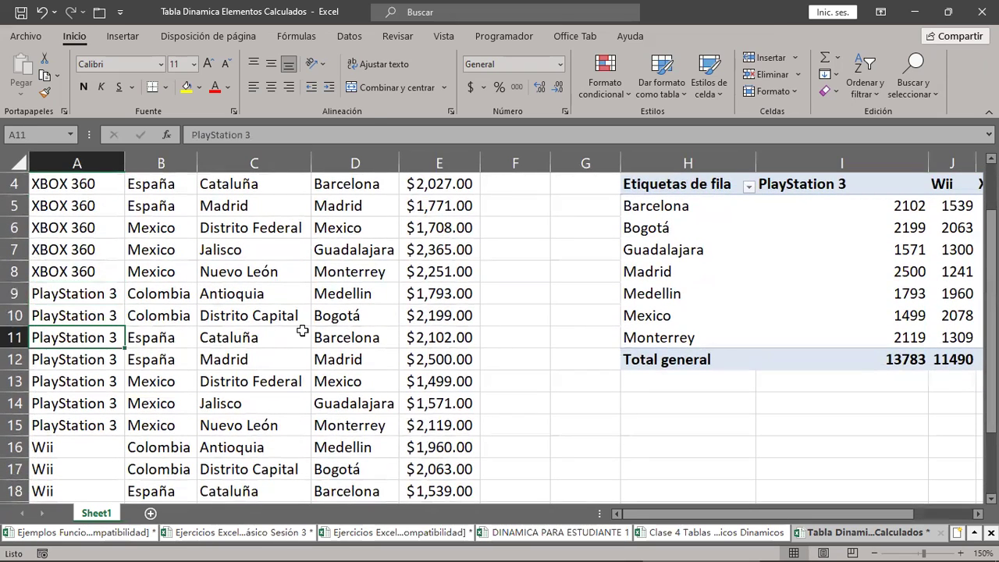
pyautogui.keyDown('ctrl'); pyautogui.click(356, 341); pyautogui.keyUp('ctrl')
pyautogui.keyDown('ctrl'); pyautogui.click(431, 343); pyautogui.keyUp('ctrl')
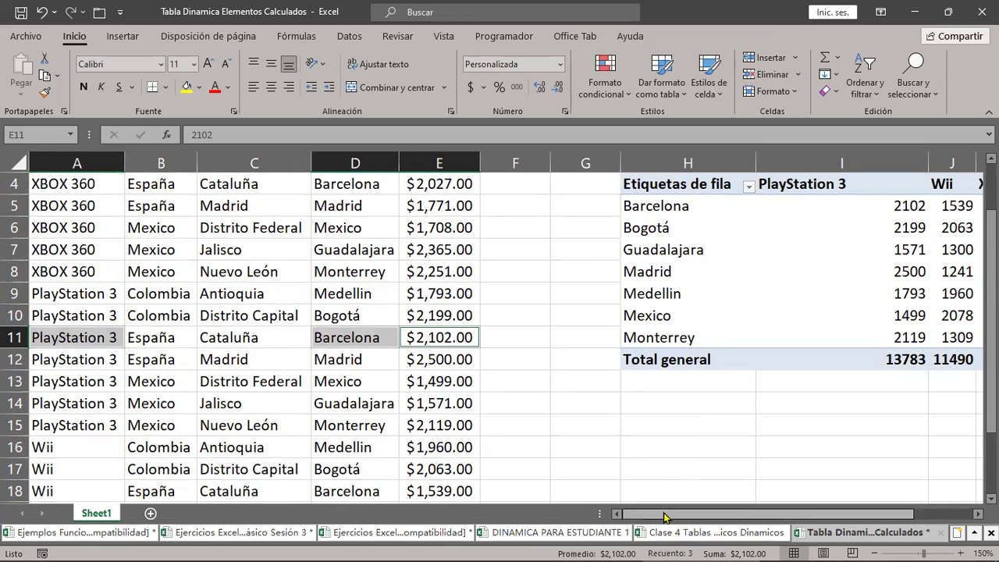
pyautogui.moveTo(669, 514); pyautogui.dragTo(803, 521)
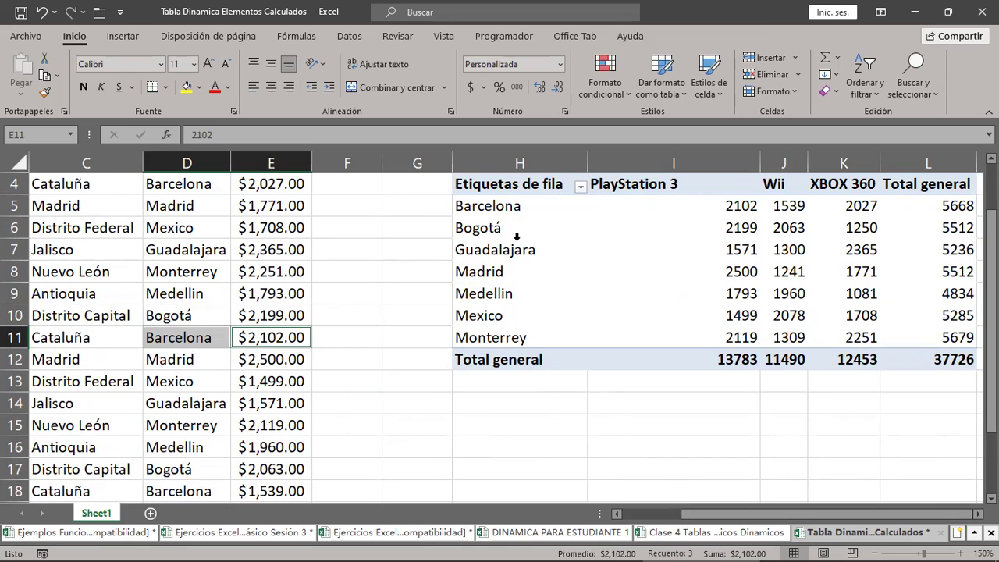
pyautogui.click(699, 227)
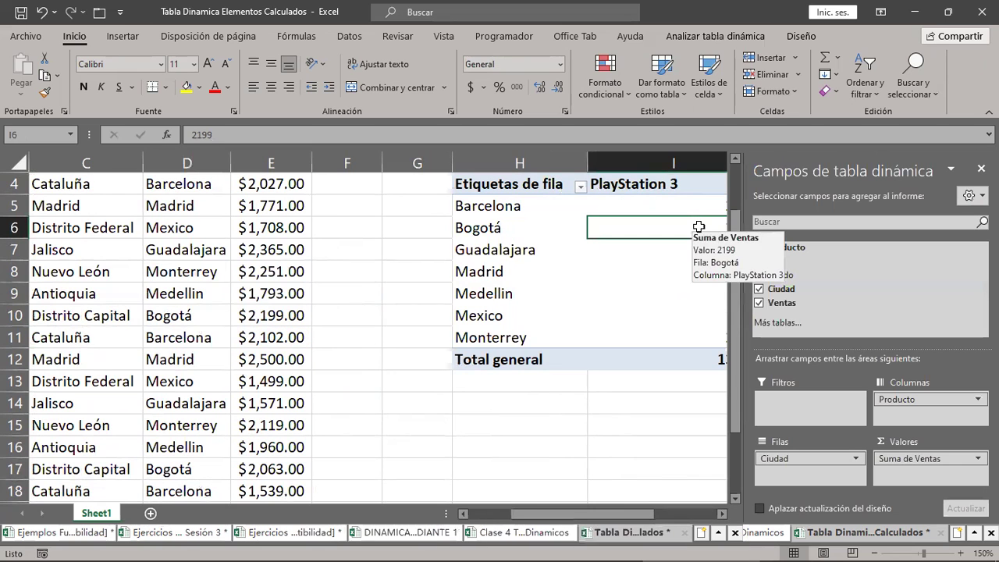
pyautogui.moveTo(624, 514); pyautogui.dragTo(659, 514)
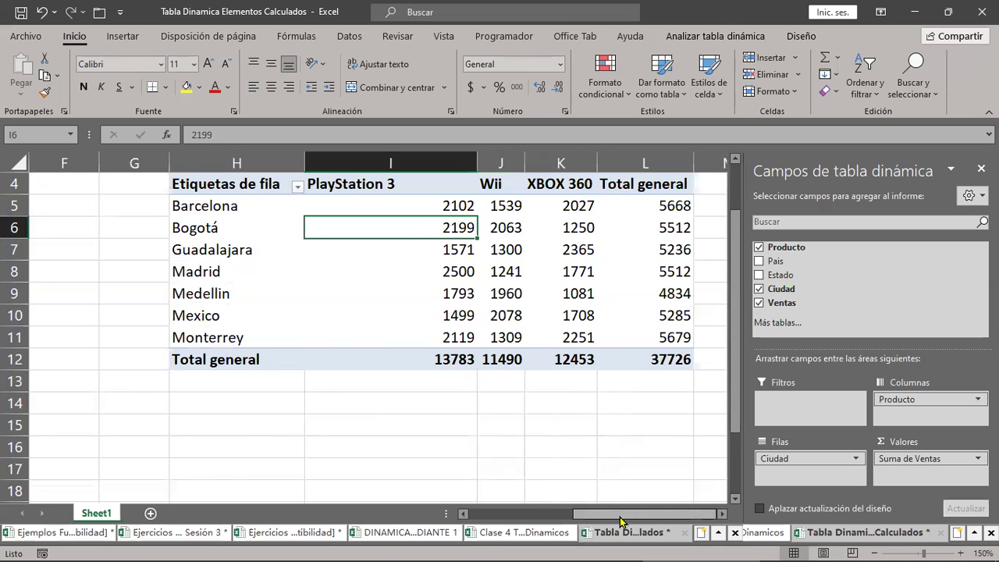
pyautogui.moveTo(619, 514); pyautogui.dragTo(513, 514)
pyautogui.scroll(1, 245, 414)
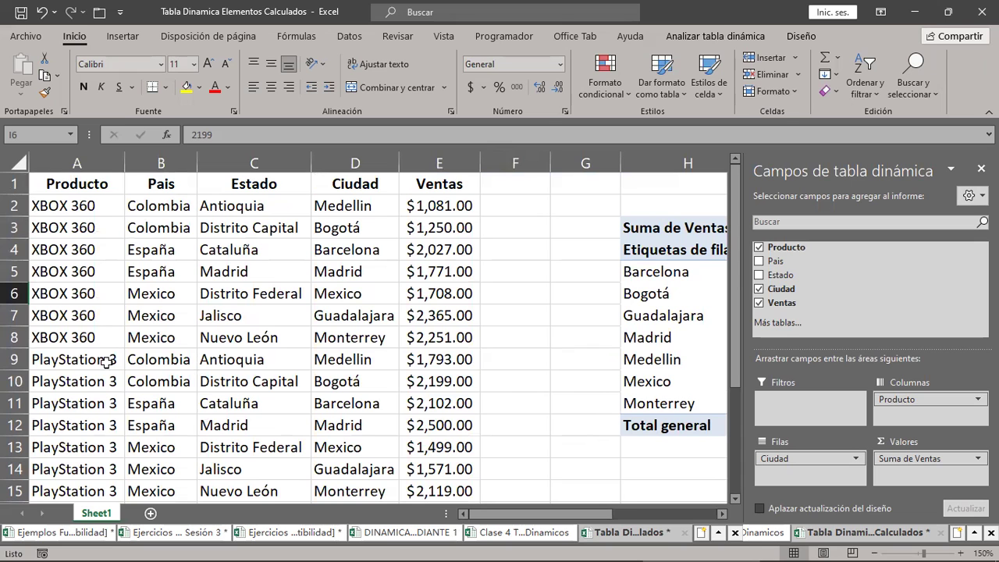
pyautogui.moveTo(565, 515)
pyautogui.mouseDown()
pyautogui.moveTo(639, 519)
pyautogui.moveTo(556, 515)
pyautogui.mouseUp()
pyautogui.click(364, 385)
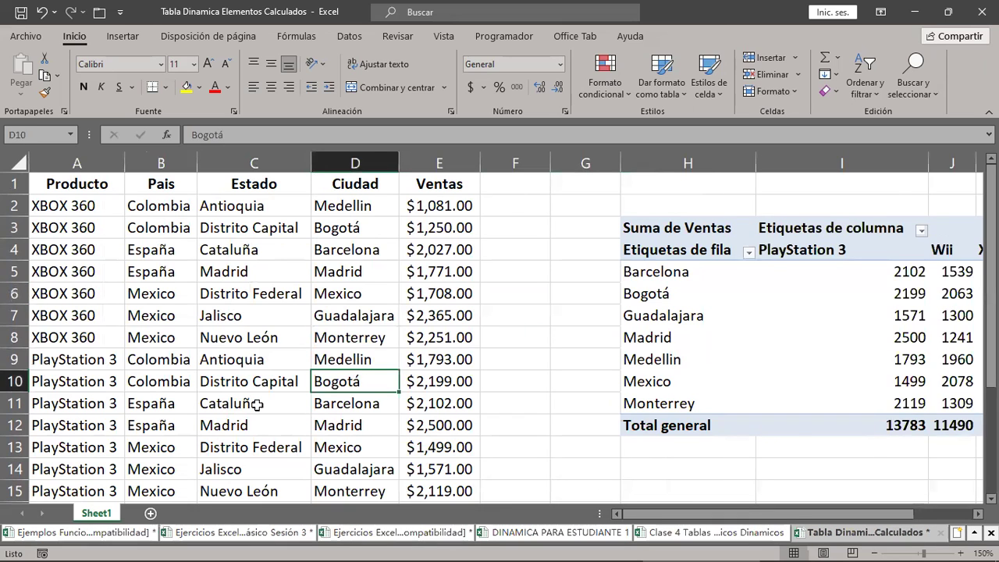
pyautogui.keyDown('ctrl'); pyautogui.click(84, 382); pyautogui.keyUp('ctrl')
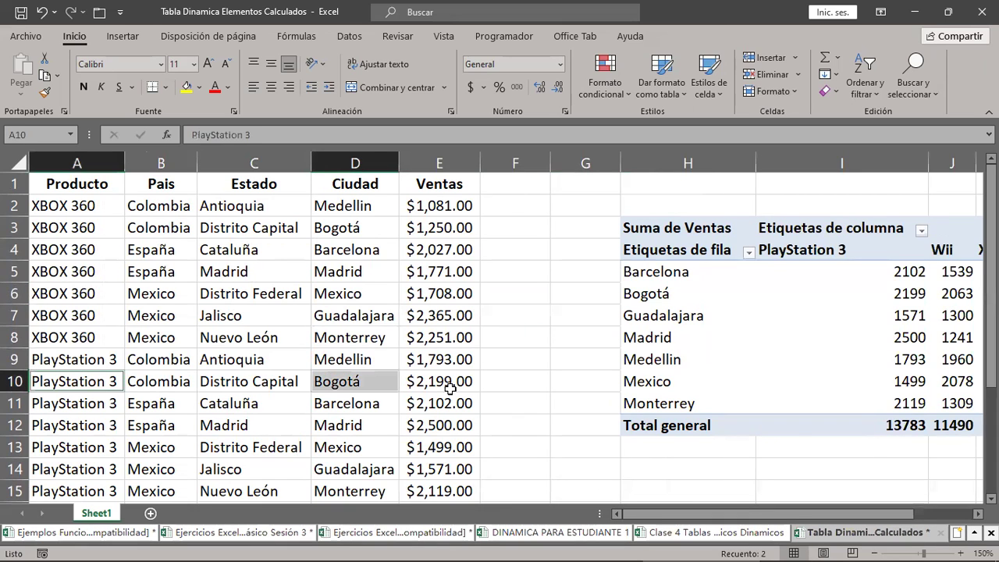
pyautogui.moveTo(678, 518); pyautogui.dragTo(691, 518)
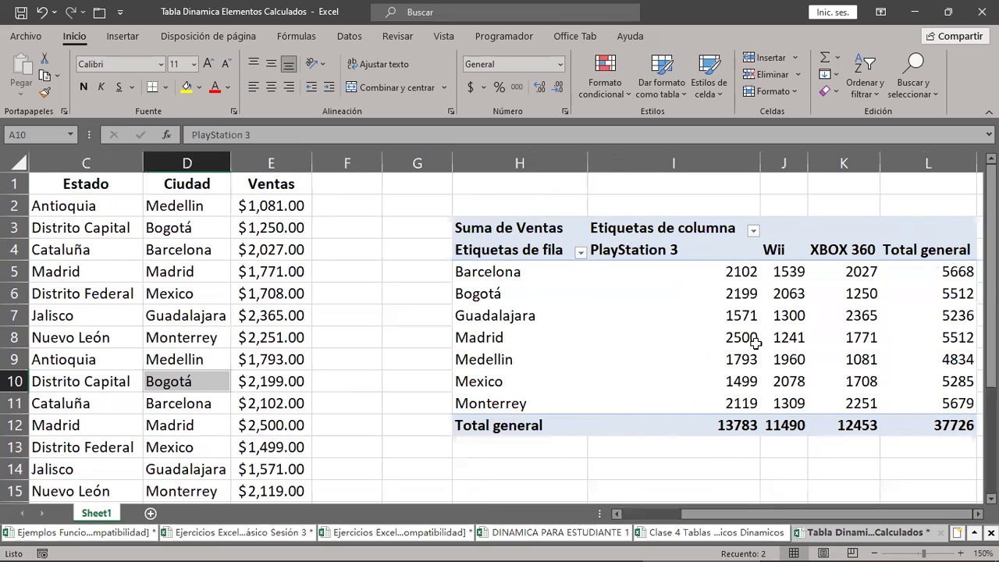
pyautogui.click(725, 294)
pyautogui.moveTo(612, 518)
pyautogui.mouseDown()
pyautogui.moveTo(629, 519)
pyautogui.moveTo(449, 518)
pyautogui.mouseUp()
pyautogui.moveTo(563, 514); pyautogui.dragTo(638, 532)
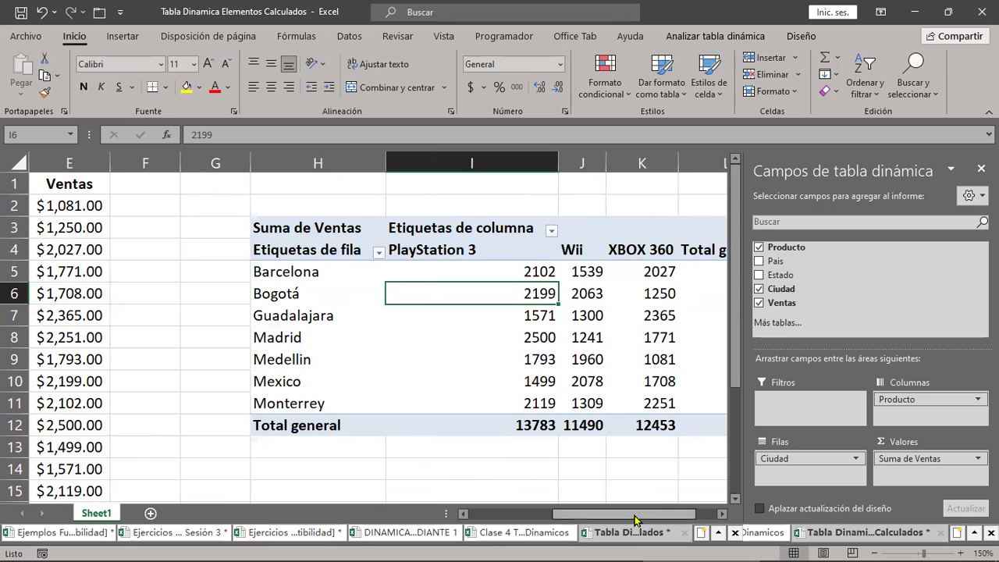
pyautogui.moveTo(635, 528); pyautogui.dragTo(508, 533)
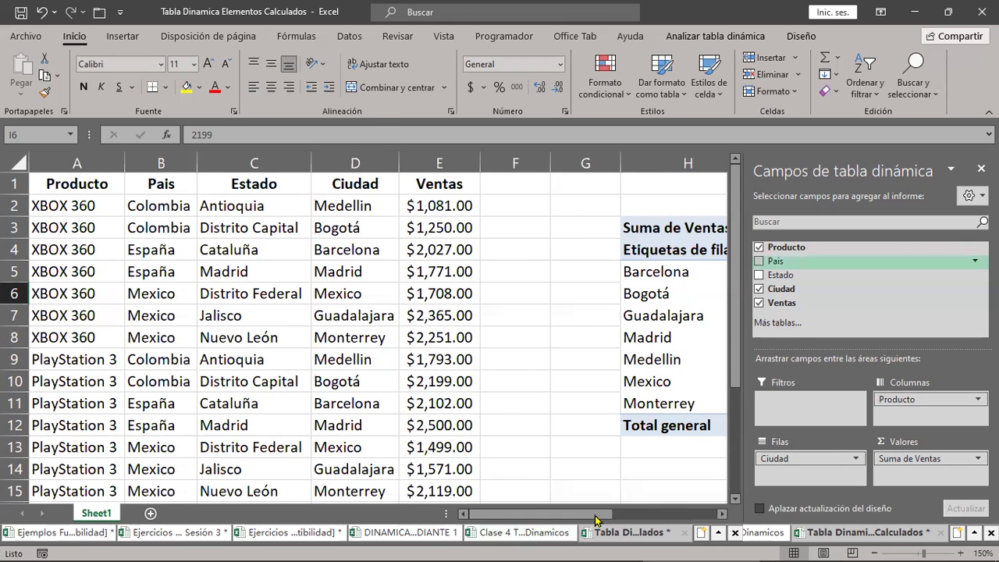
# Highlight the XBOX 360 source rows' city, product and country cells to review them
pyautogui.moveTo(595, 515); pyautogui.dragTo(574, 523)
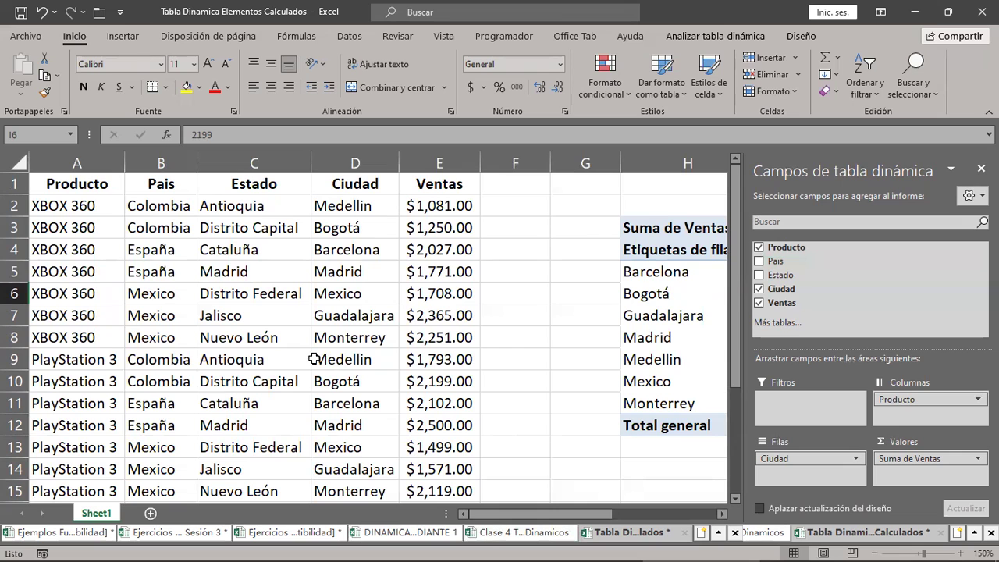
pyautogui.moveTo(361, 205); pyautogui.dragTo(350, 339)
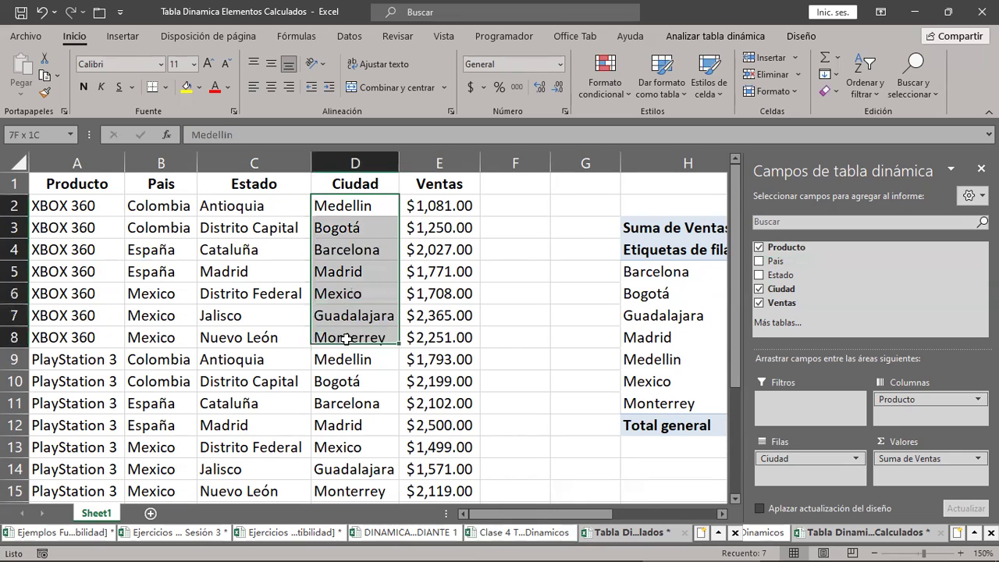
pyautogui.moveTo(97, 206); pyautogui.dragTo(70, 315)
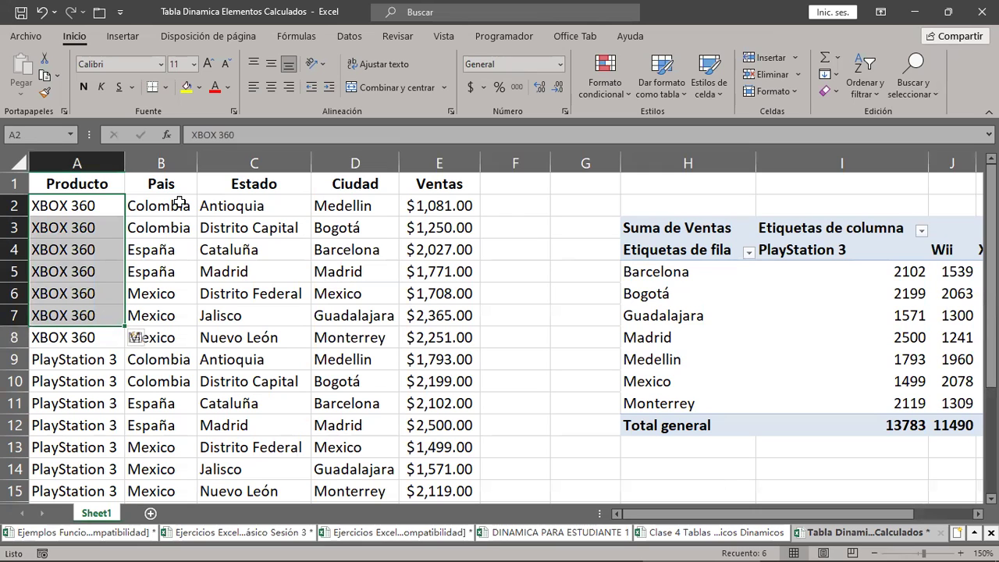
pyautogui.moveTo(179, 205); pyautogui.dragTo(178, 326)
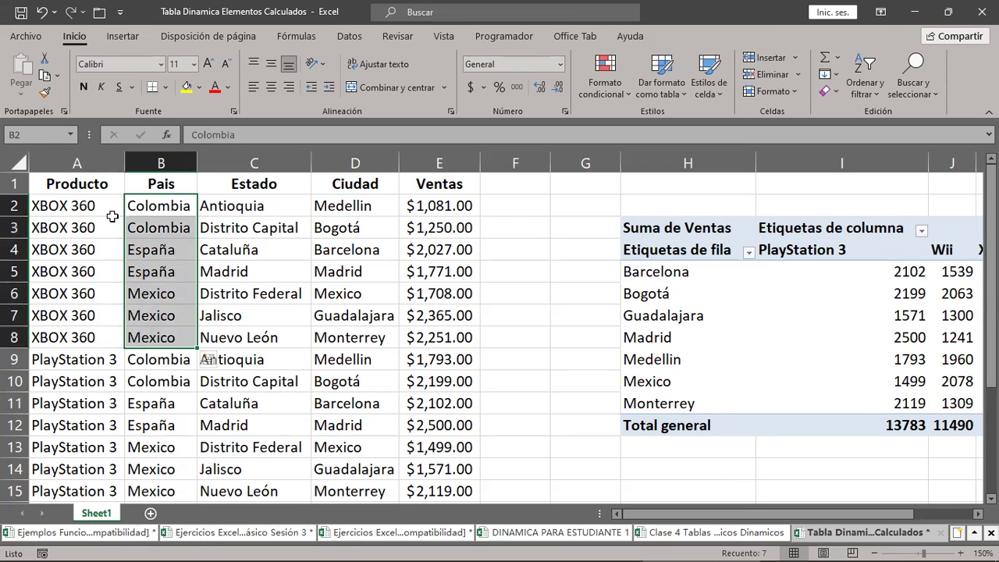
pyautogui.moveTo(100, 205); pyautogui.dragTo(67, 339)
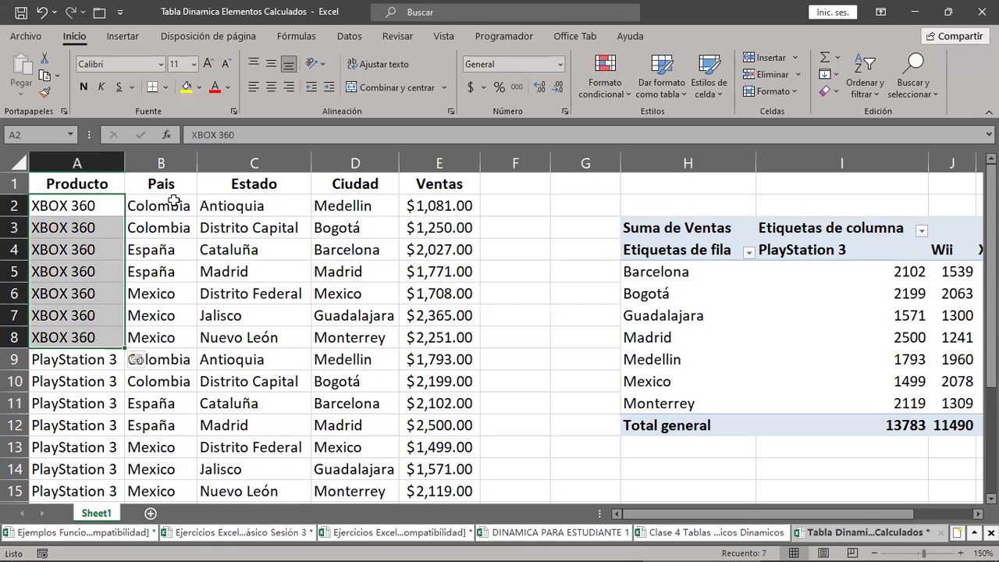
pyautogui.moveTo(176, 202)
pyautogui.mouseDown()
pyautogui.moveTo(165, 240)
pyautogui.moveTo(172, 227)
pyautogui.mouseUp()
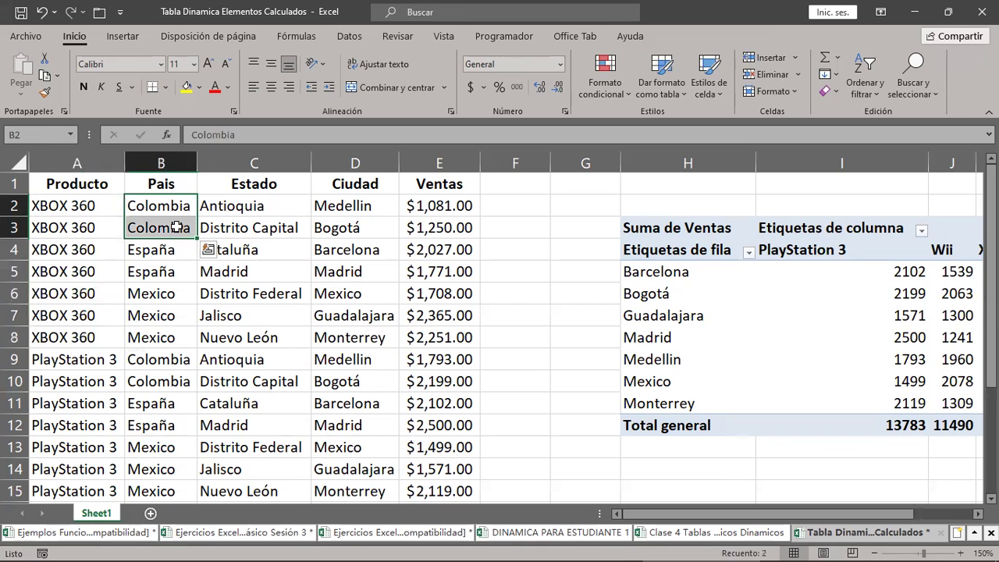
pyautogui.moveTo(102, 200); pyautogui.dragTo(99, 227)
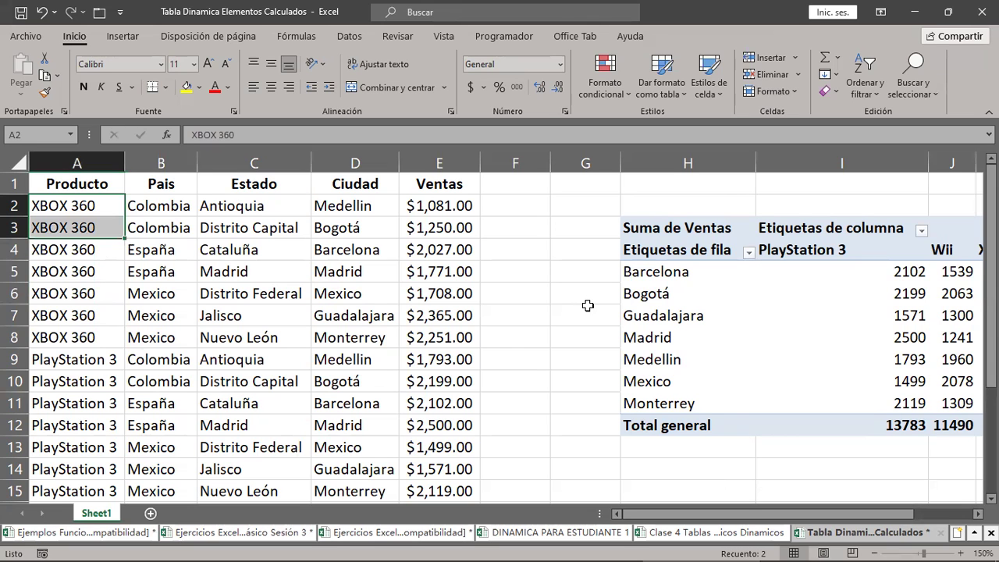
# Highlight the Colombia PlayStation 3 and Wii rows, then reopen the pivot's field list
pyautogui.scroll(-2, 586, 305)
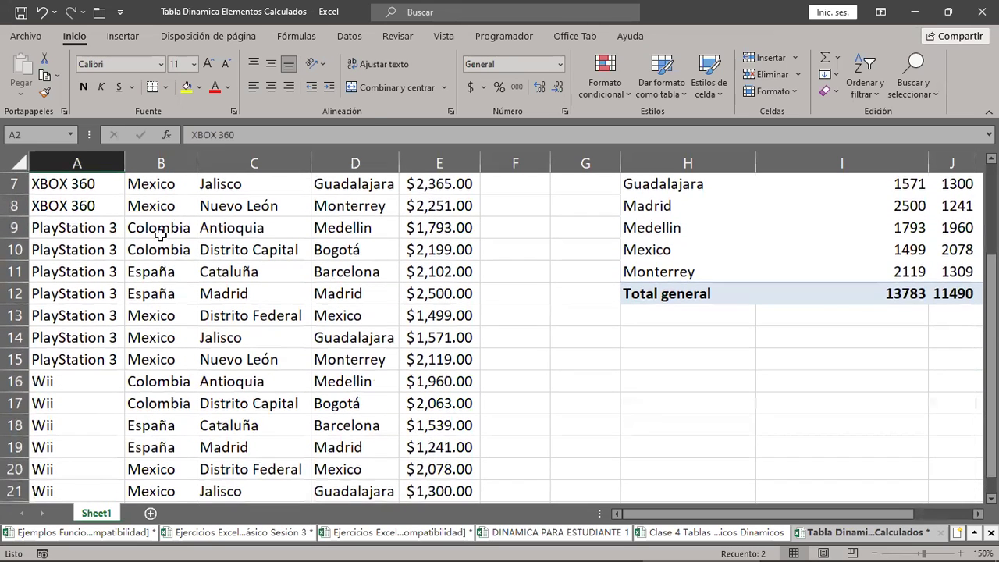
pyautogui.moveTo(160, 231); pyautogui.dragTo(158, 257)
pyautogui.moveTo(95, 228); pyautogui.dragTo(100, 252)
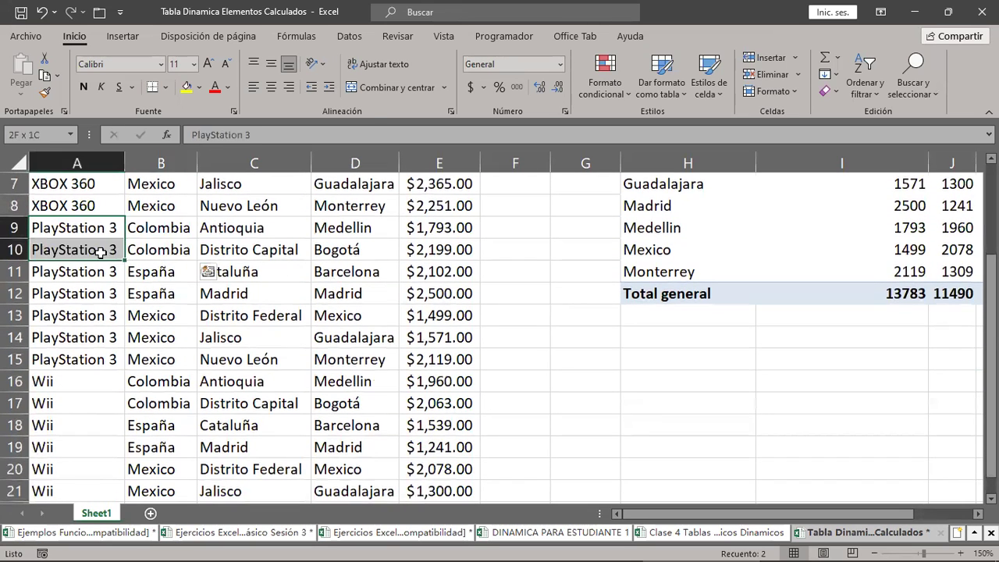
pyautogui.scroll(-1, 449, 374)
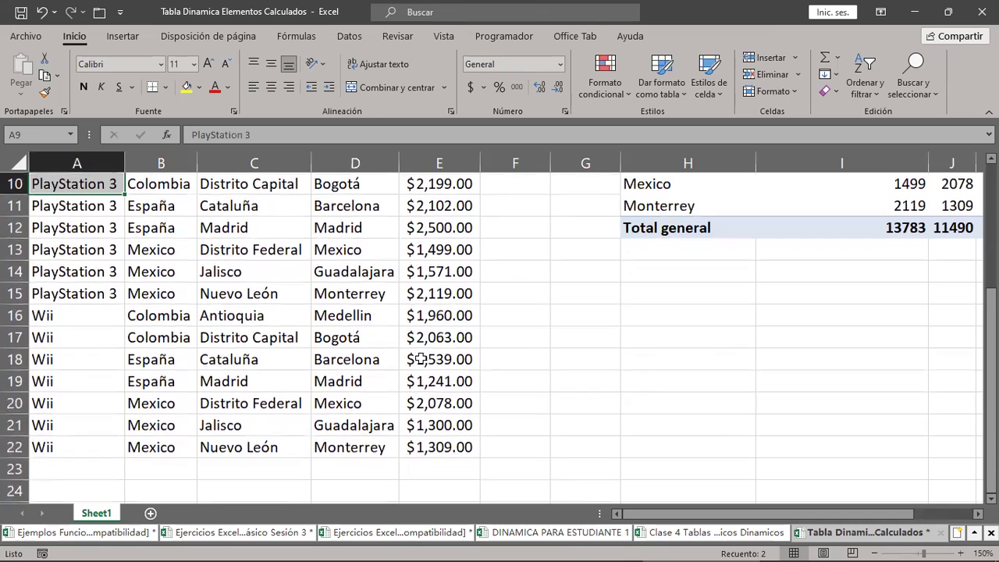
pyautogui.click(161, 315)
pyautogui.moveTo(161, 315); pyautogui.dragTo(162, 337)
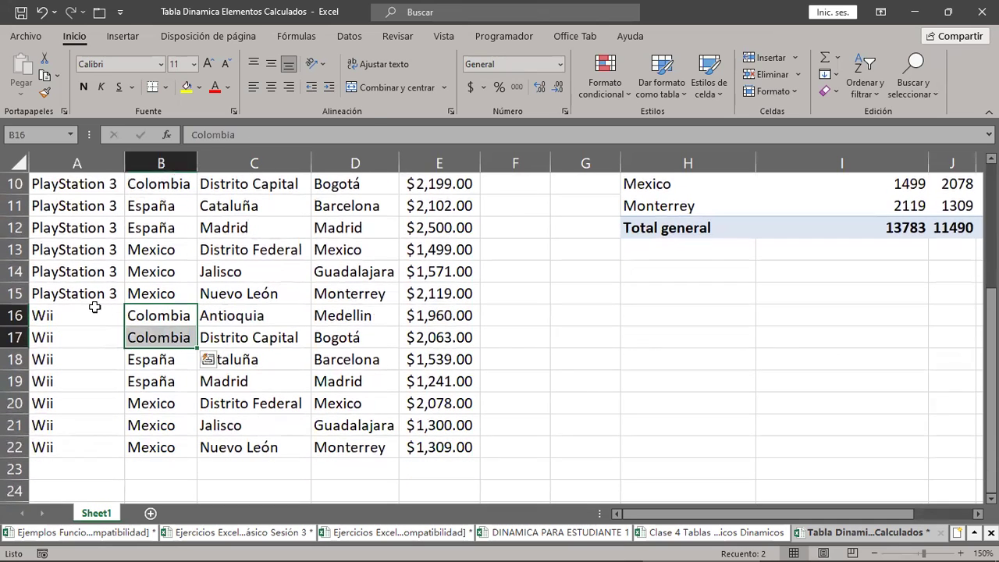
pyautogui.moveTo(93, 315); pyautogui.dragTo(83, 337)
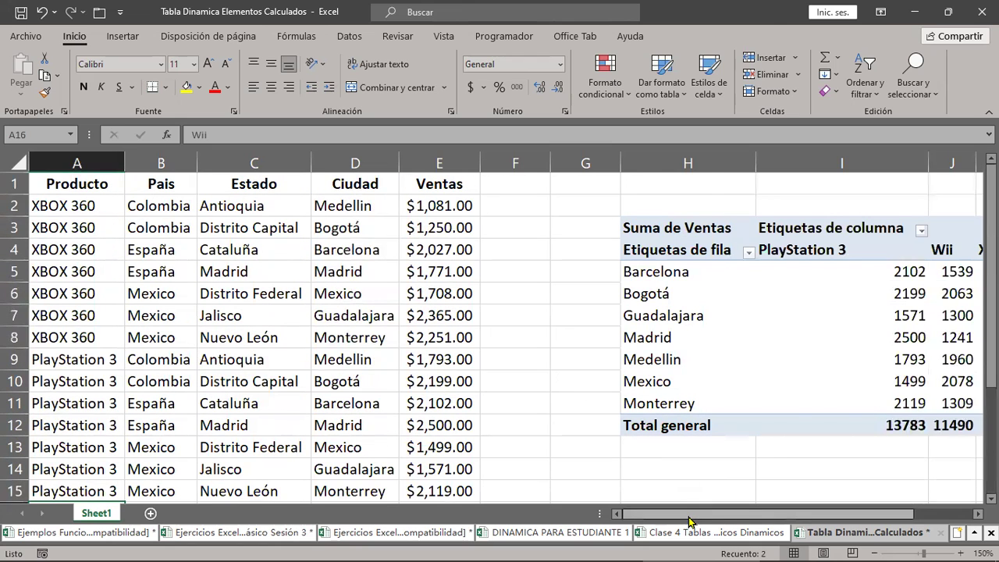
pyautogui.moveTo(689, 521); pyautogui.dragTo(804, 513)
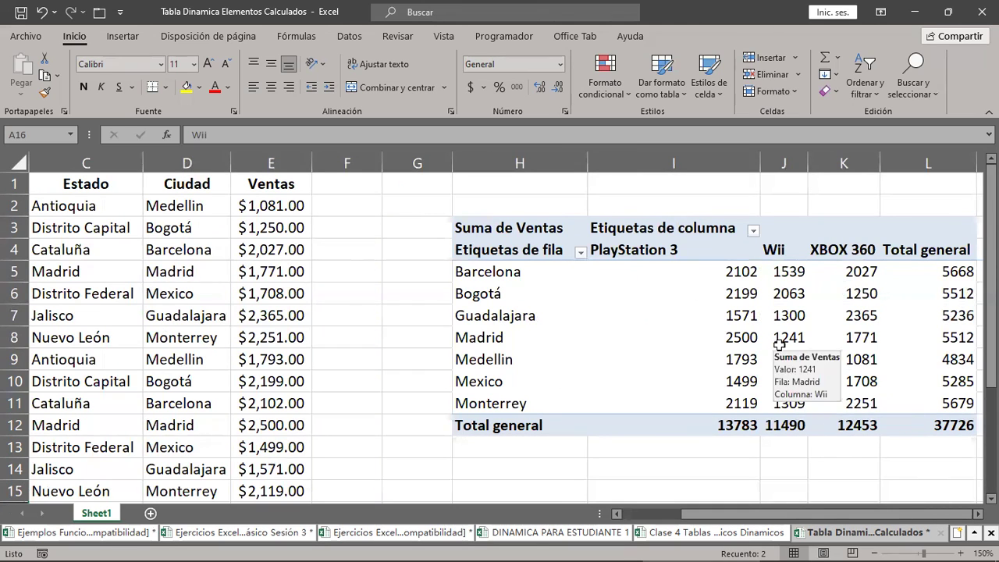
pyautogui.click(684, 321)
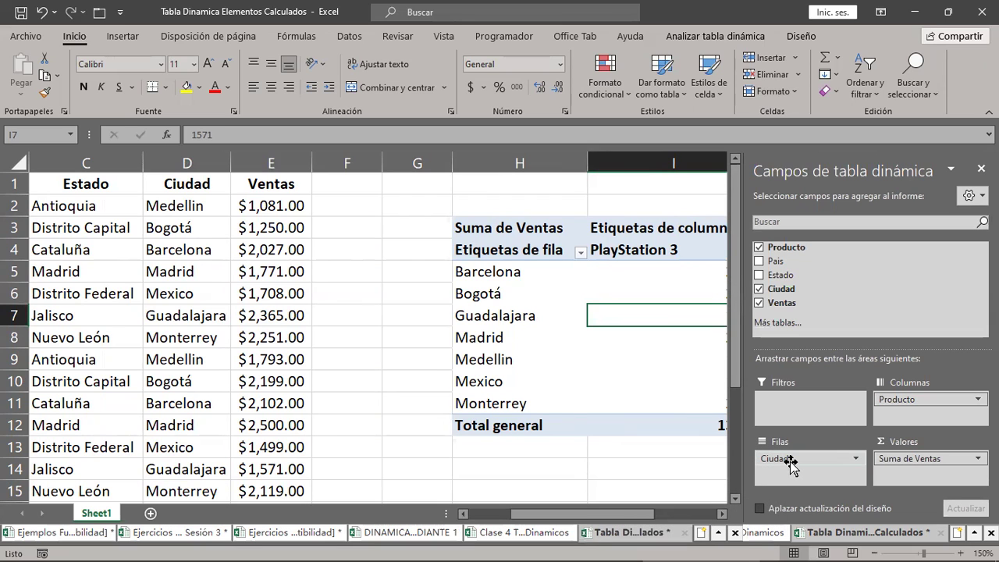
# Replace Ciudad with País in Filas, giving Colombia 10346, España 11180 and Mexico 16200
pyautogui.moveTo(791, 462)
pyautogui.mouseDown()
pyautogui.moveTo(830, 434)
pyautogui.moveTo(825, 281)
pyautogui.mouseUp()
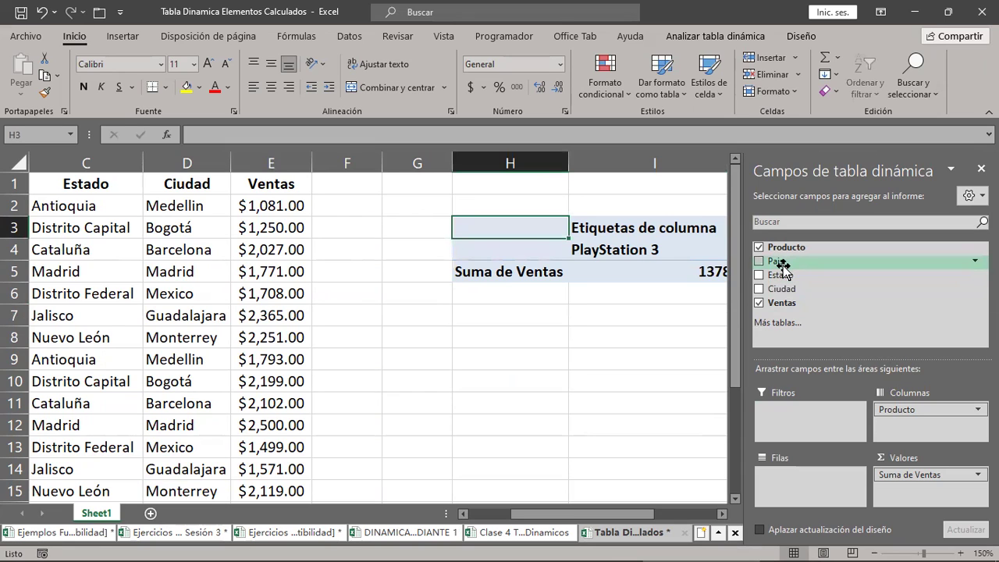
pyautogui.moveTo(782, 265); pyautogui.dragTo(796, 478)
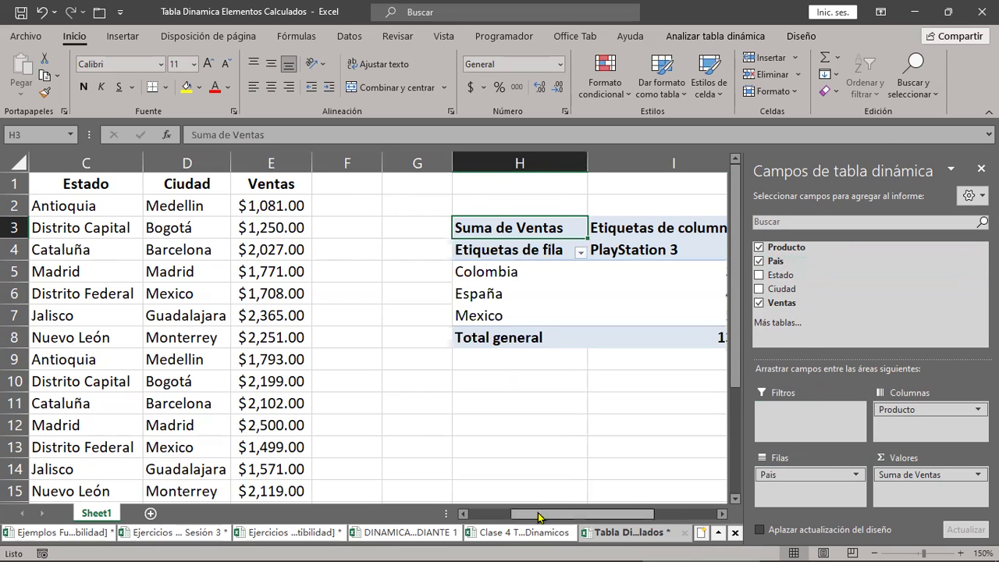
pyautogui.moveTo(544, 519); pyautogui.dragTo(626, 518)
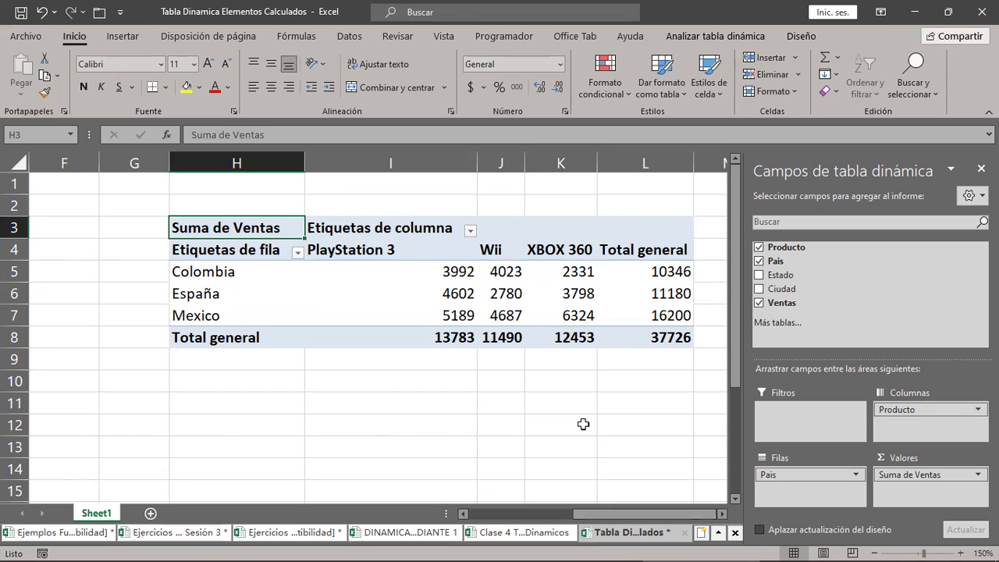
pyautogui.click(367, 276)
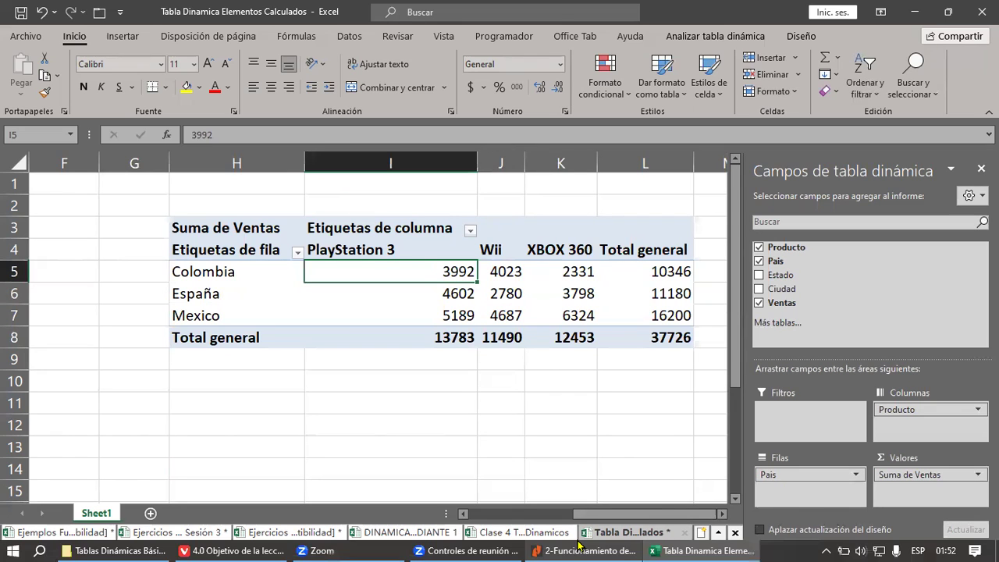
pyautogui.moveTo(582, 549)
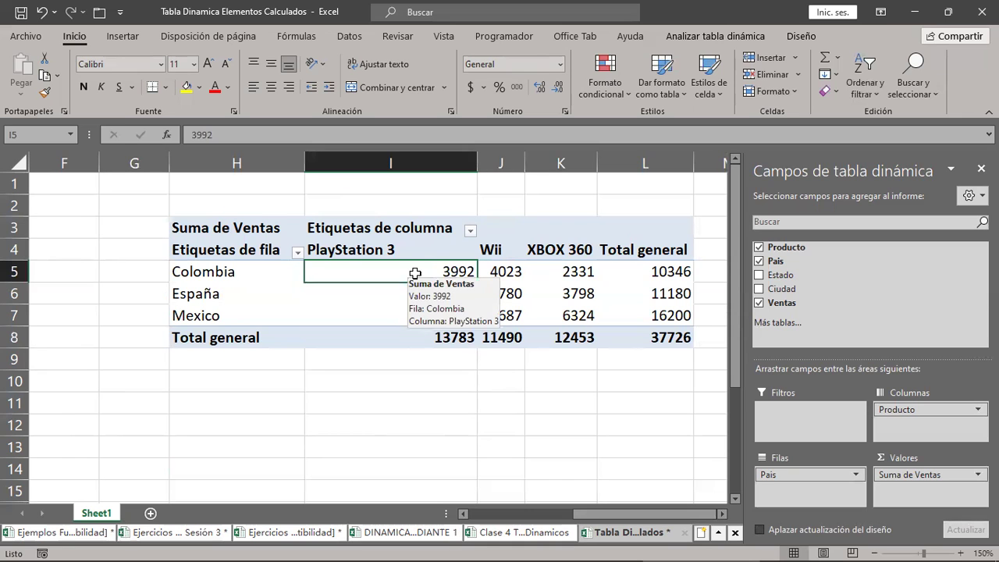
pyautogui.click(390, 248)
pyautogui.click(242, 277)
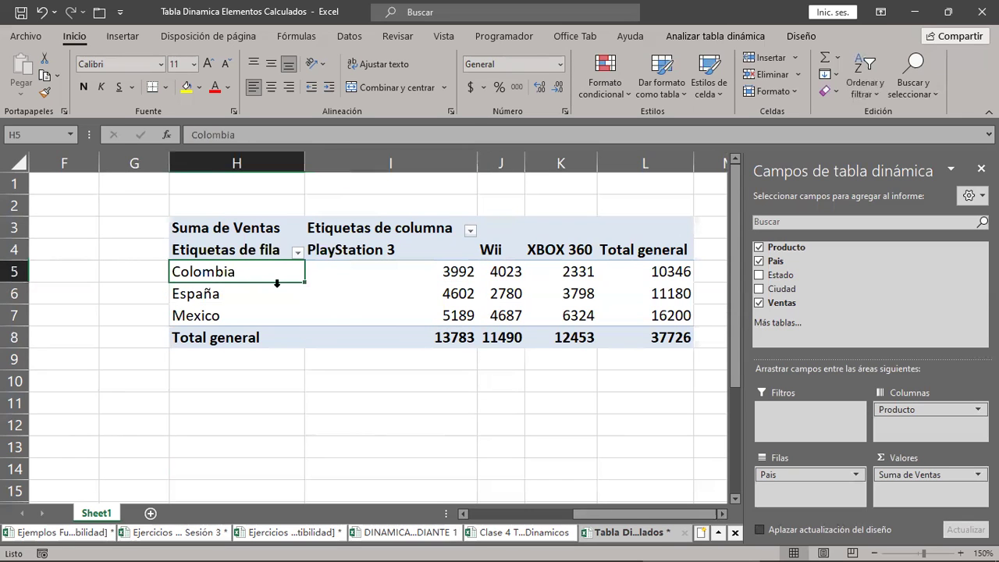
pyautogui.moveTo(628, 513); pyautogui.dragTo(418, 521)
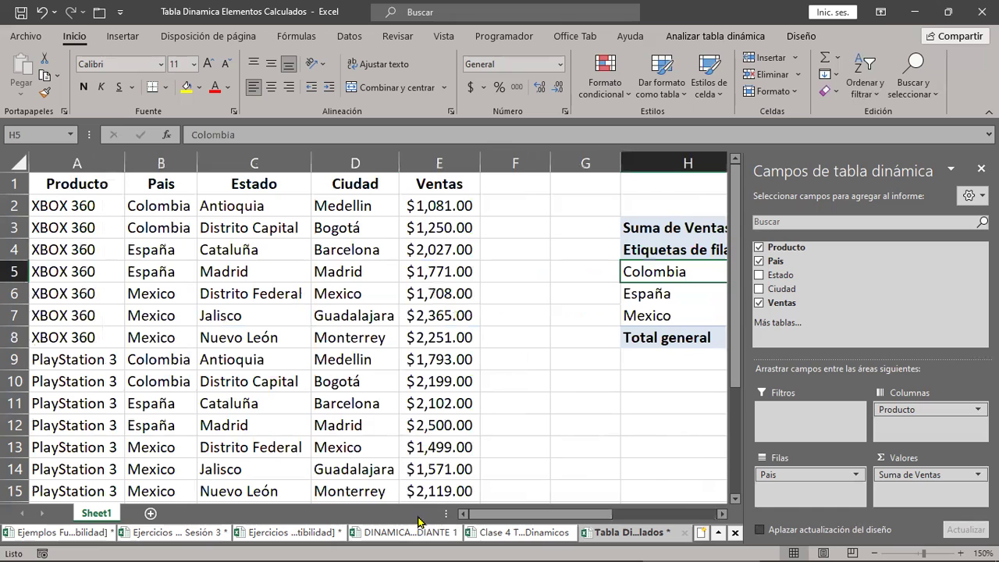
pyautogui.moveTo(159, 206); pyautogui.dragTo(173, 322)
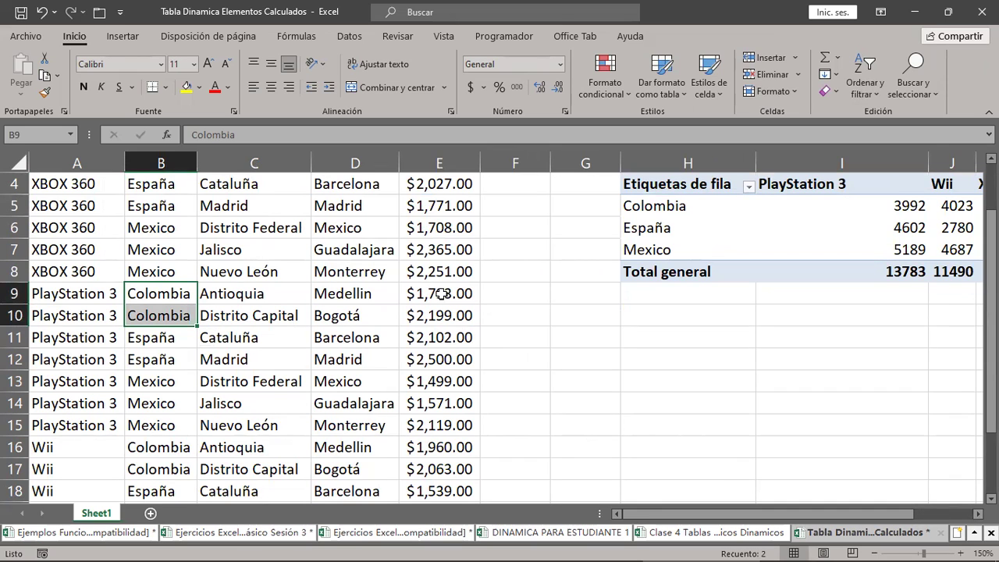
pyautogui.click(473, 295)
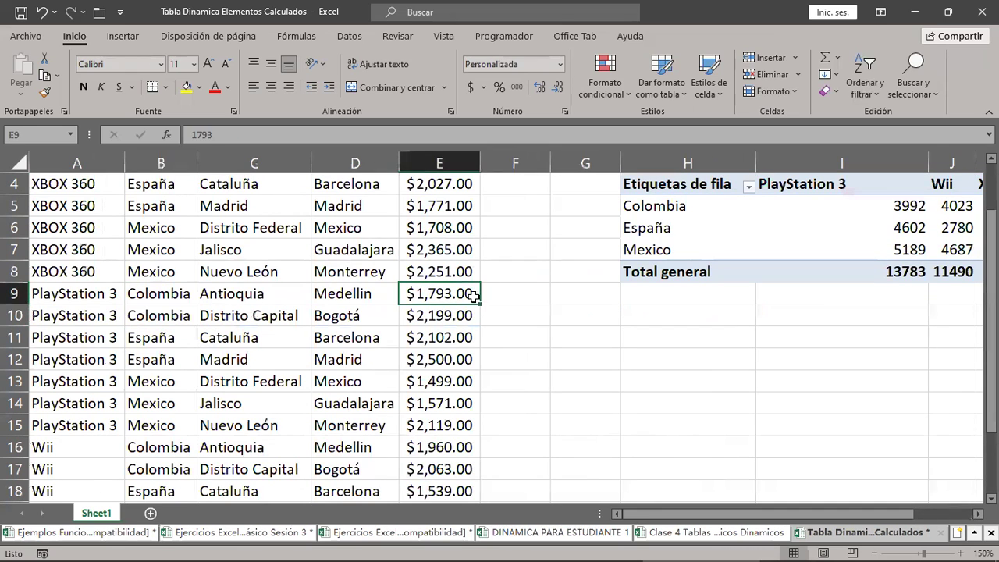
pyautogui.click(458, 316)
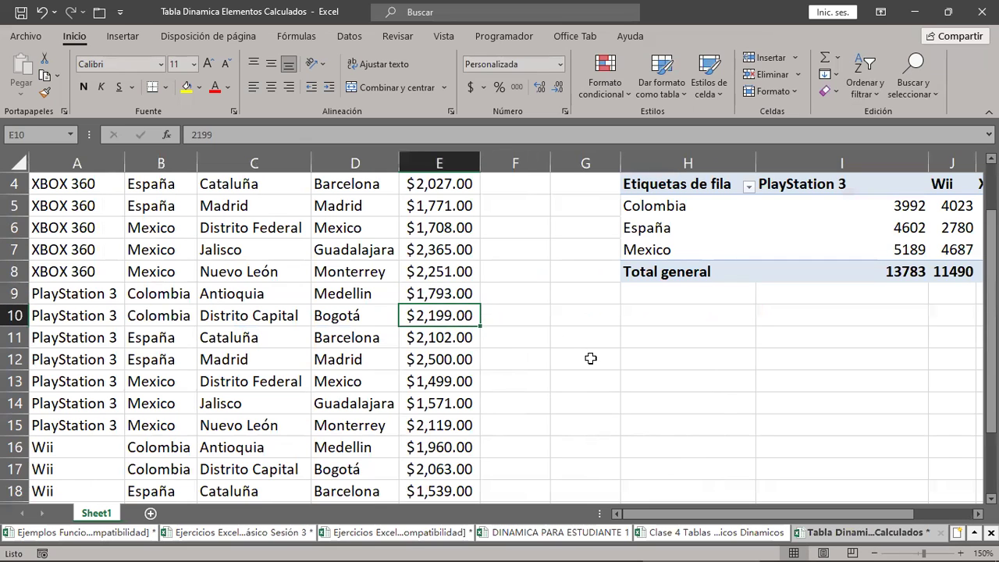
pyautogui.scroll(1, 898, 300)
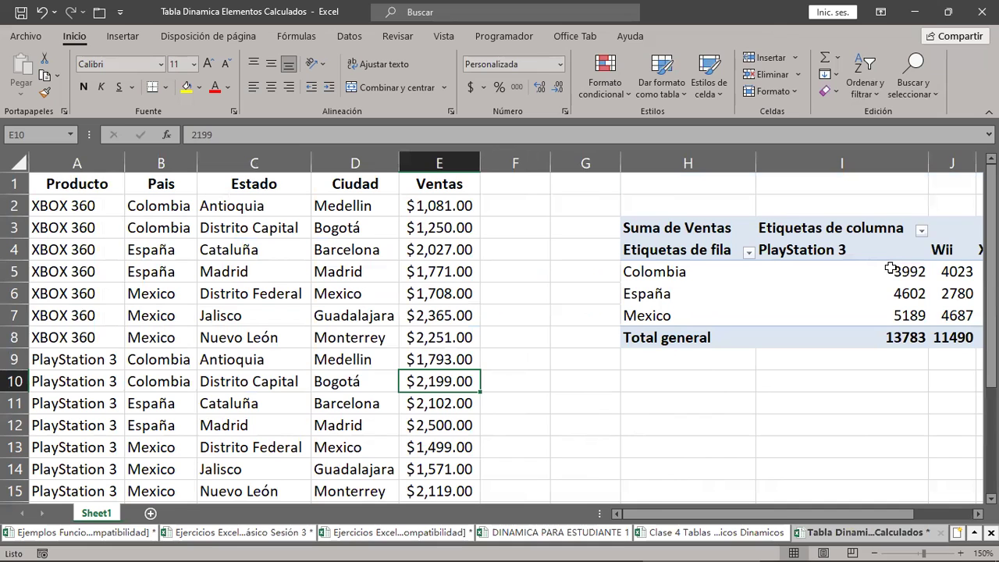
pyautogui.click(890, 268)
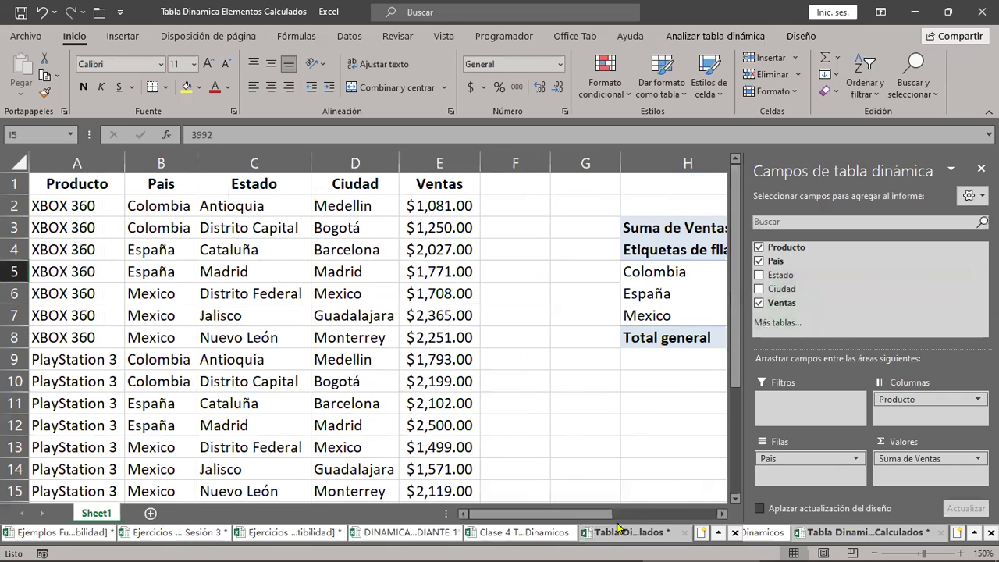
pyautogui.moveTo(582, 519); pyautogui.dragTo(694, 517)
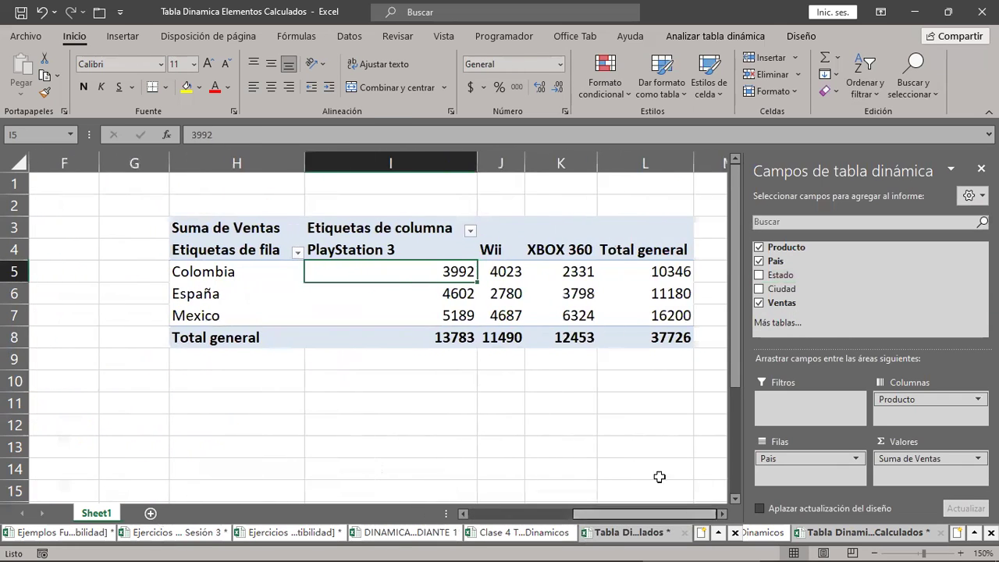
pyautogui.moveTo(455, 271)
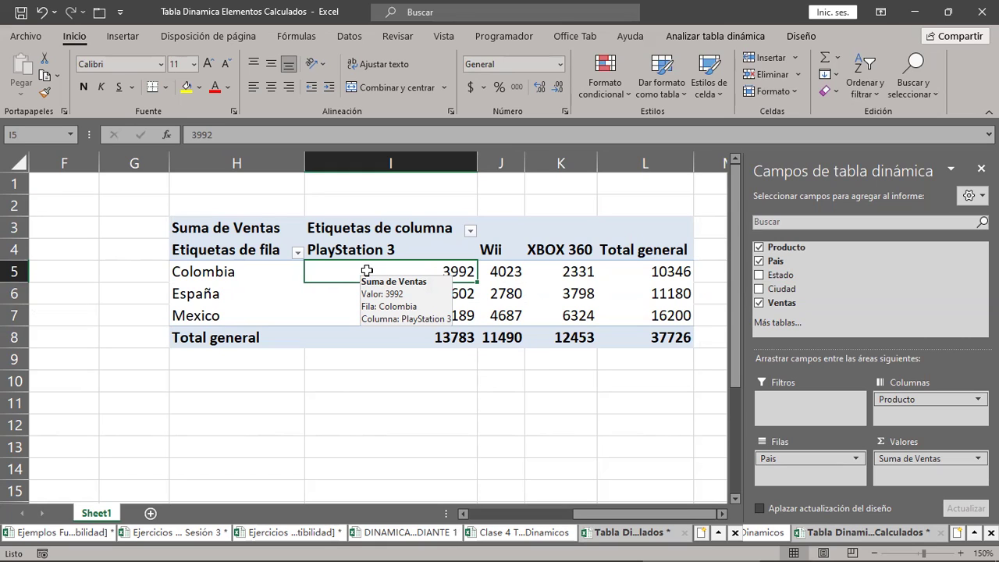
# Move Producto from Columnas into Filas beneath País, listing consoles under each country
pyautogui.moveTo(629, 518)
pyautogui.mouseDown()
pyautogui.moveTo(546, 531)
pyautogui.moveTo(543, 544)
pyautogui.mouseUp()
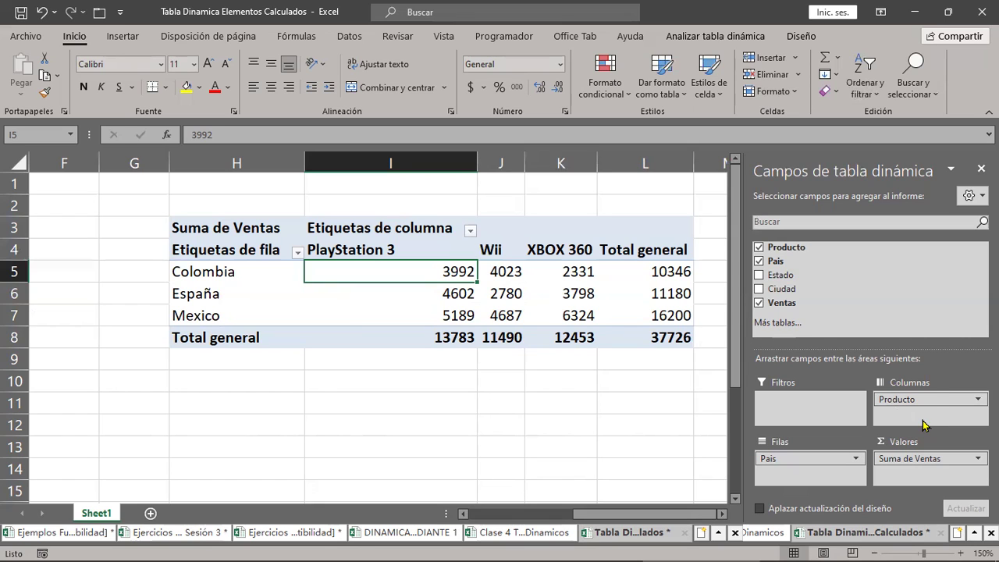
pyautogui.moveTo(917, 403); pyautogui.dragTo(776, 494)
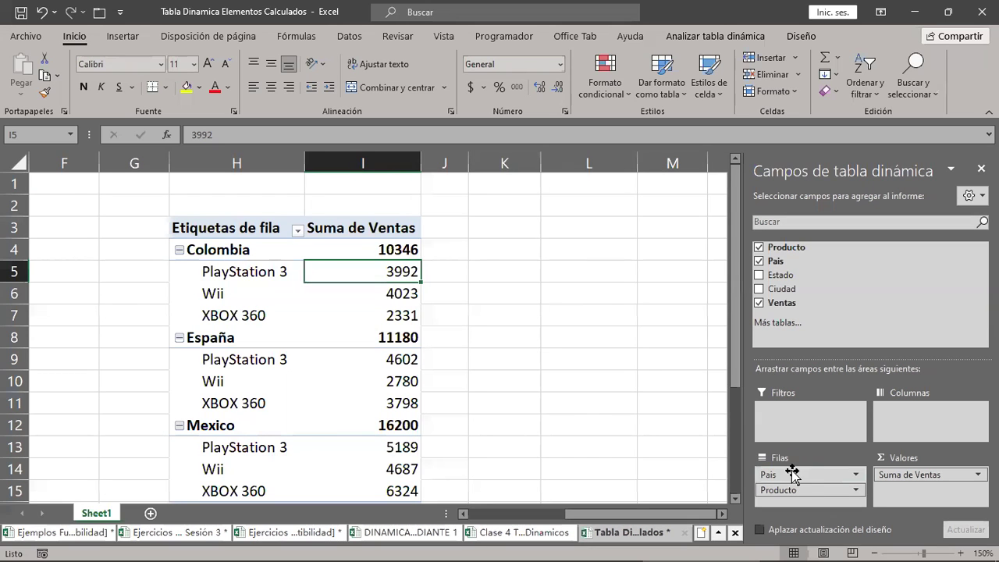
# Move País from Filas to Columnas so Colombia, España and Mexico run across the top
pyautogui.moveTo(792, 471); pyautogui.dragTo(941, 418)
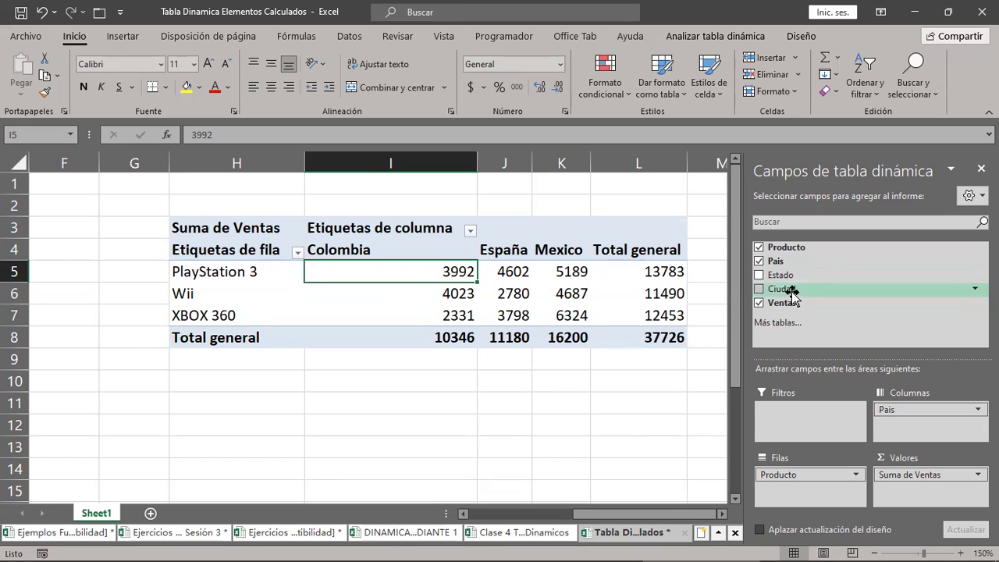
# Put Ciudad into the Filtros area, leaving the filter at (Todas)
pyautogui.moveTo(796, 289); pyautogui.dragTo(788, 407)
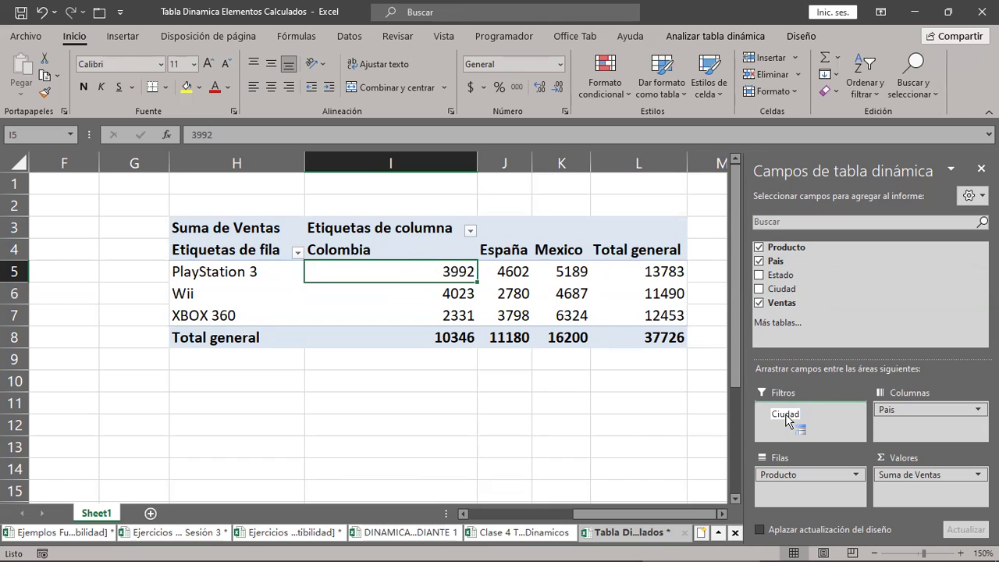
pyautogui.moveTo(785, 413); pyautogui.dragTo(785, 413)
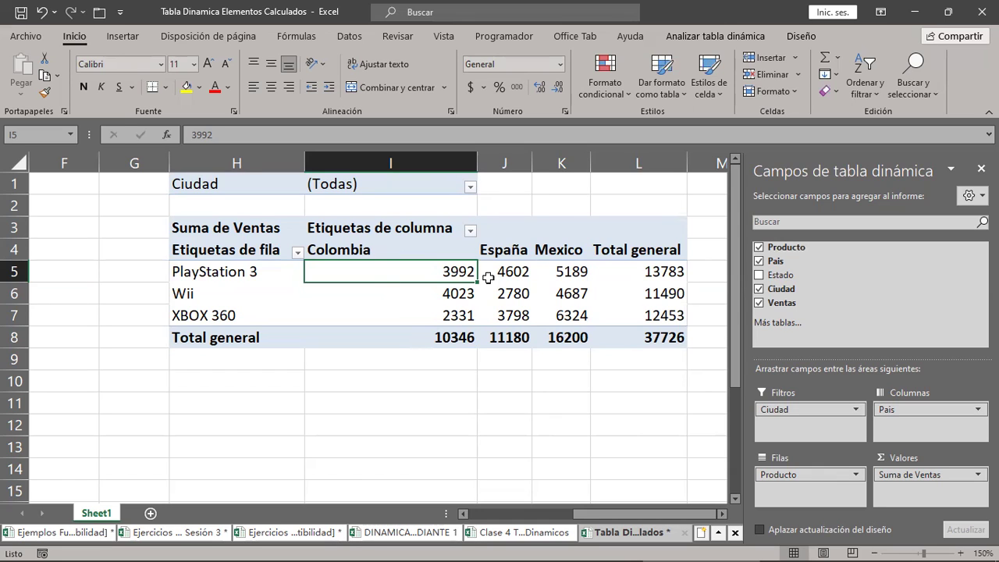
pyautogui.moveTo(493, 268)
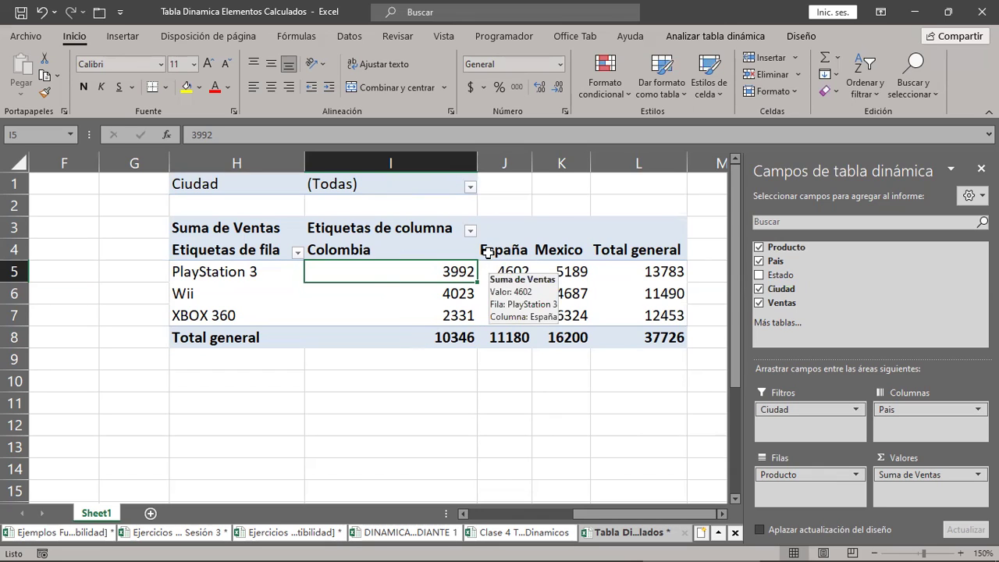
# Filter Ciudad to only Barcelona and Madrid, leaving España alone with total 11180
pyautogui.click(471, 188)
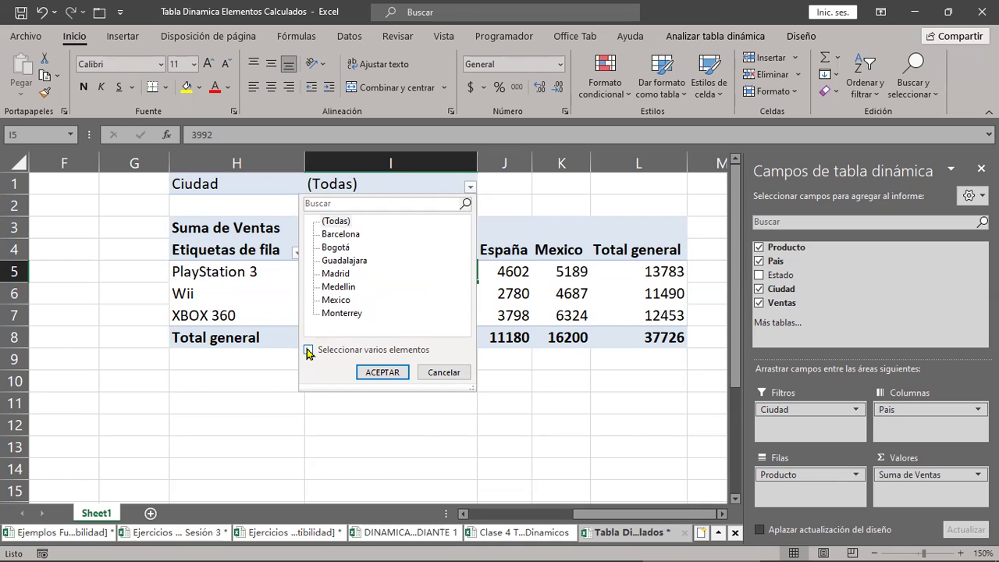
pyautogui.click(308, 351)
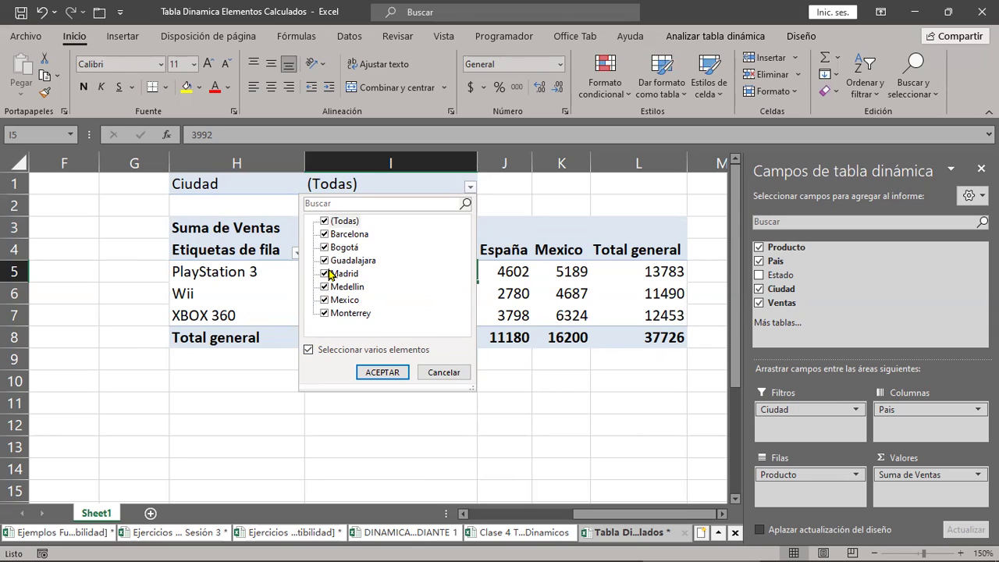
pyautogui.click(325, 222)
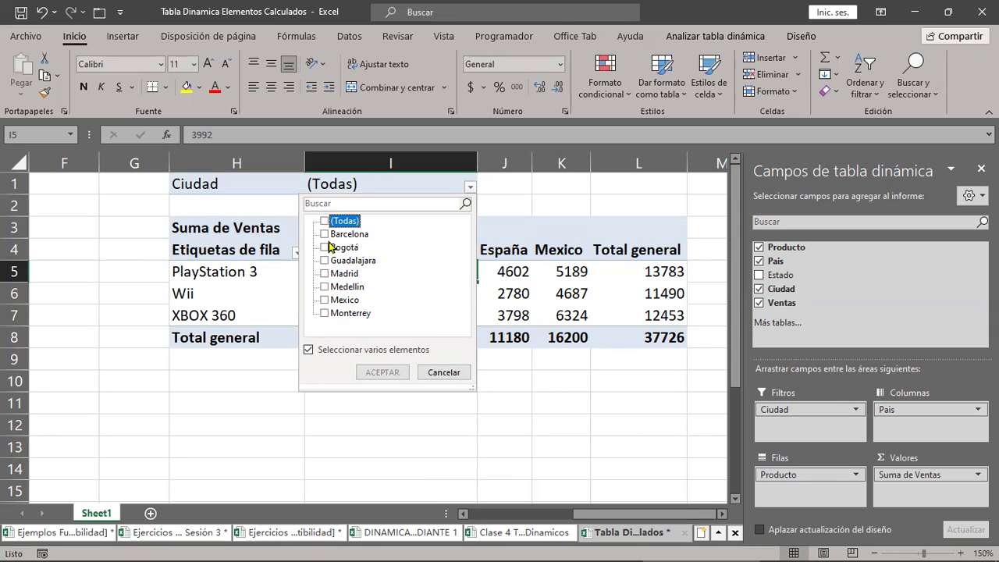
pyautogui.click(329, 235)
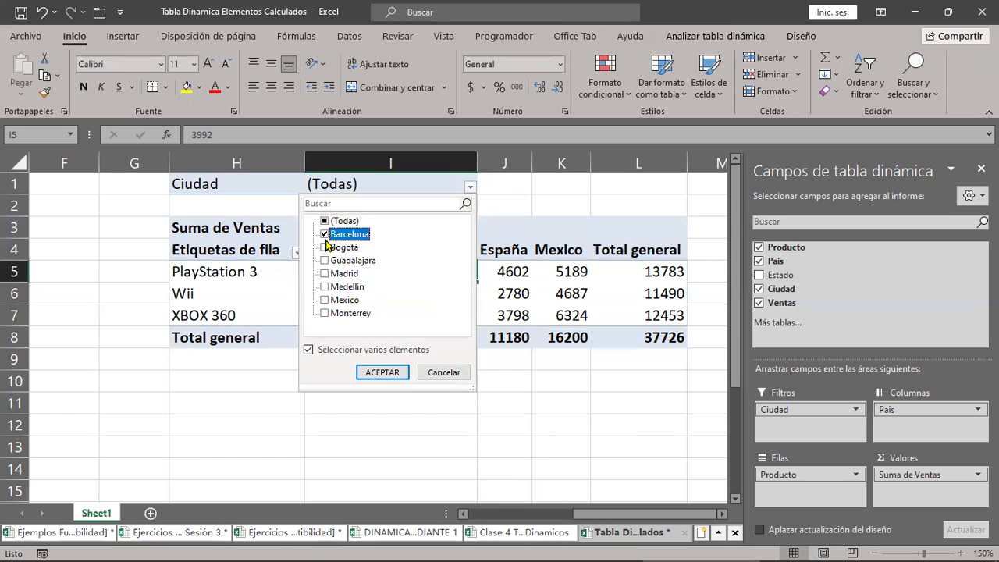
pyautogui.click(327, 275)
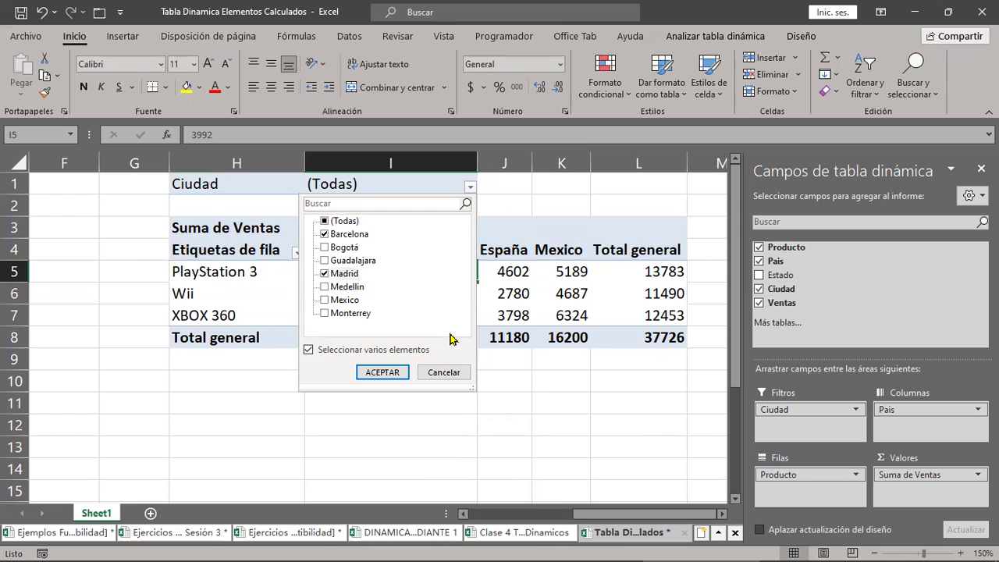
pyautogui.click(382, 372)
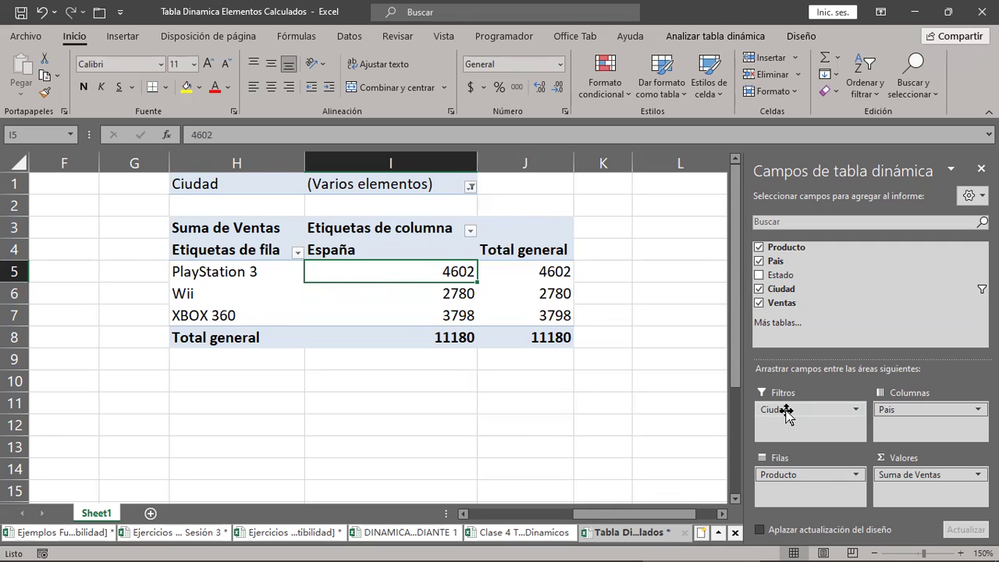
# Take Ciudad out of Filtros so all three countries return, totalling 37726
pyautogui.moveTo(786, 414); pyautogui.dragTo(834, 272)
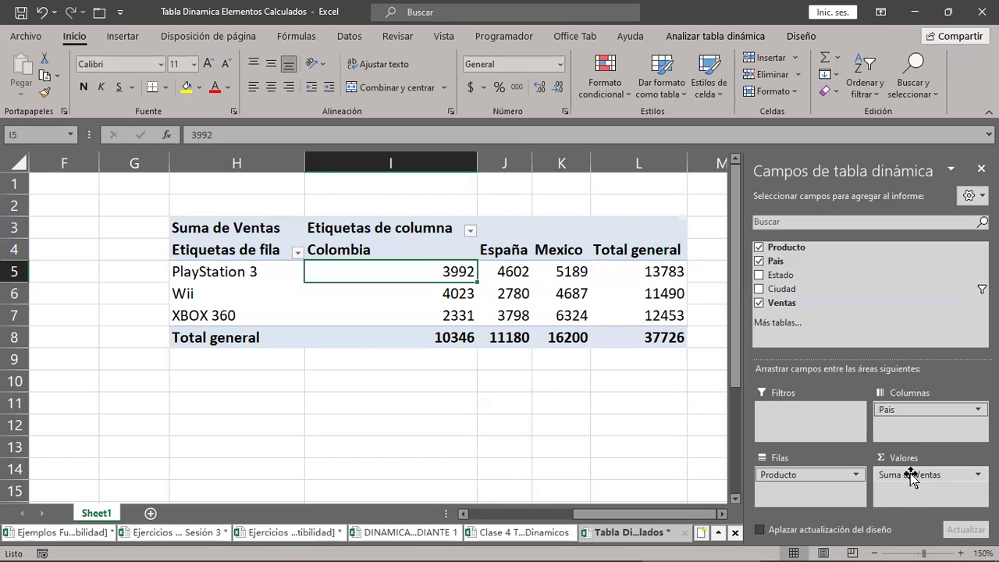
# Open Configuración de campo de valor for Suma de Ventas and move the dialog aside
pyautogui.click(972, 475)
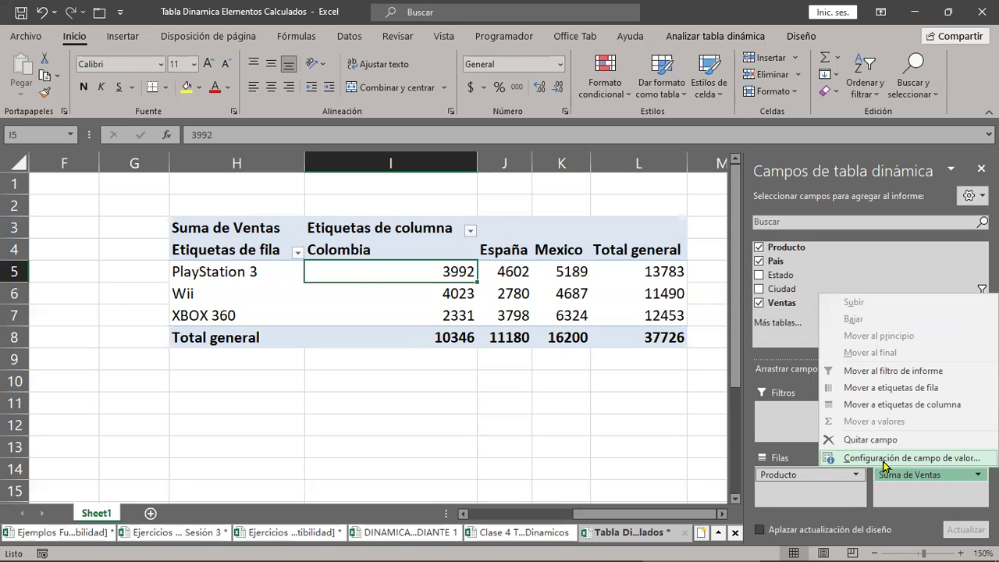
pyautogui.click(886, 460)
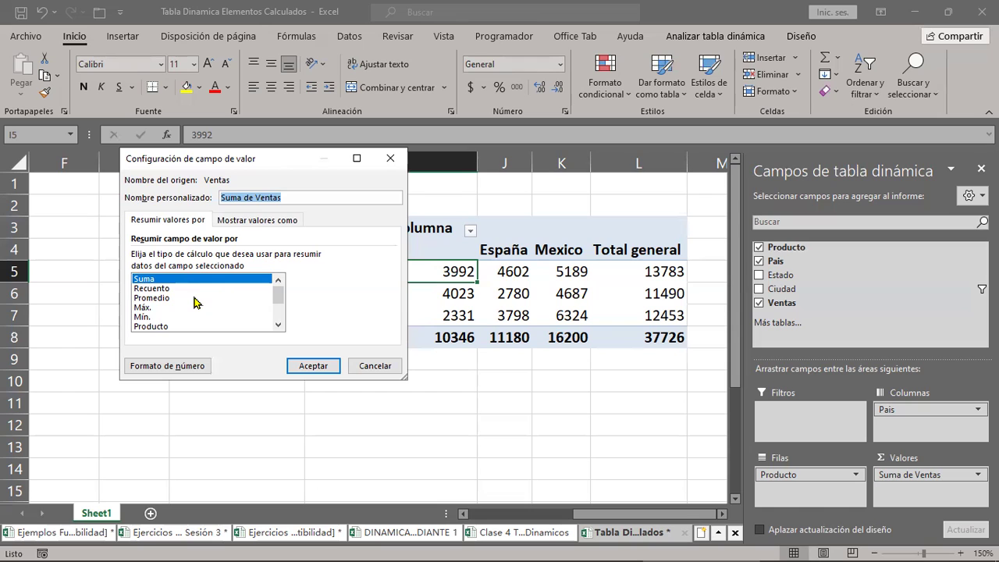
pyautogui.moveTo(247, 160); pyautogui.dragTo(481, 280)
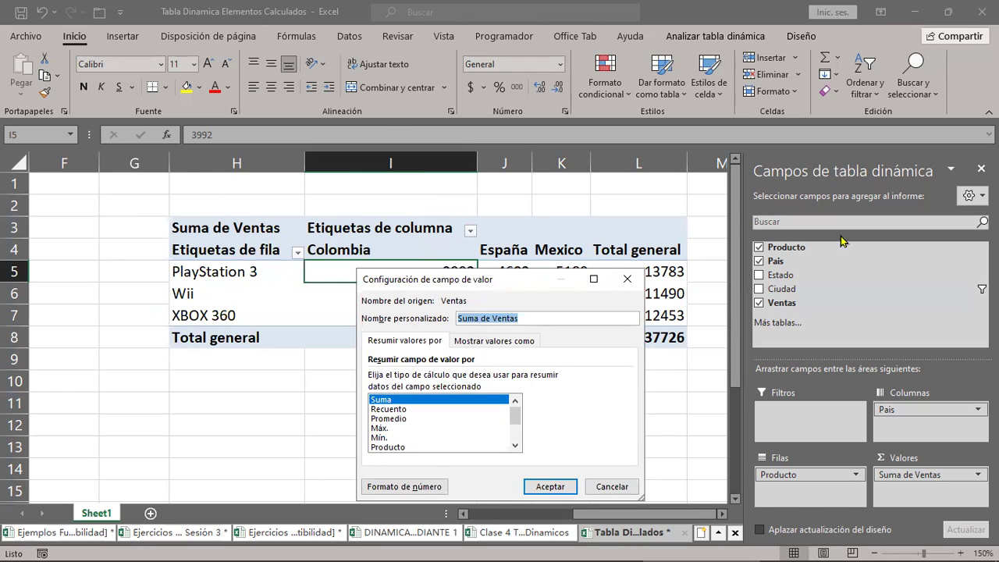
pyautogui.moveTo(469, 282); pyautogui.dragTo(362, 139)
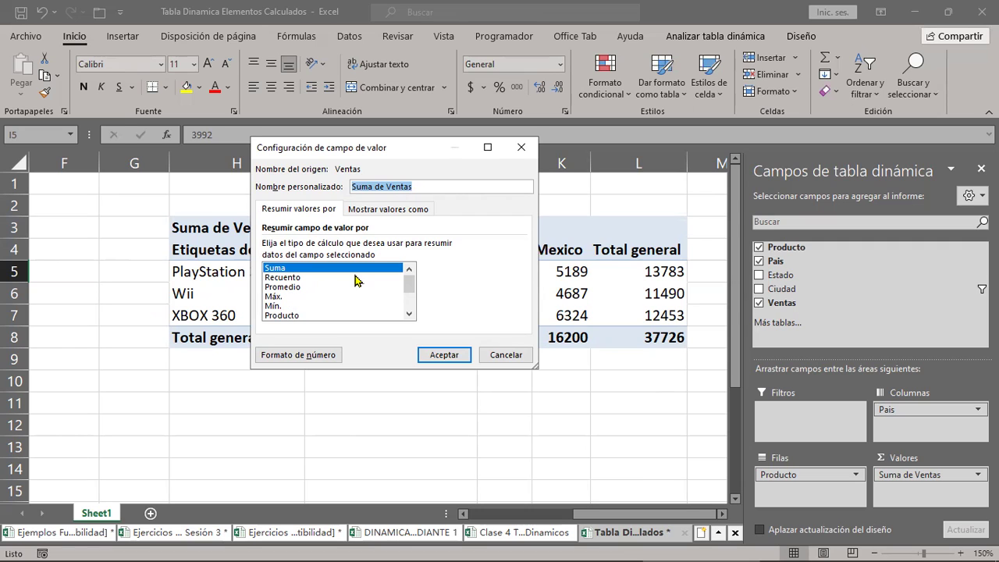
# Try Recuento, Máx. and Mín., then settle on Promedio, renaming the field Promedio de Ventas
pyautogui.click(295, 278)
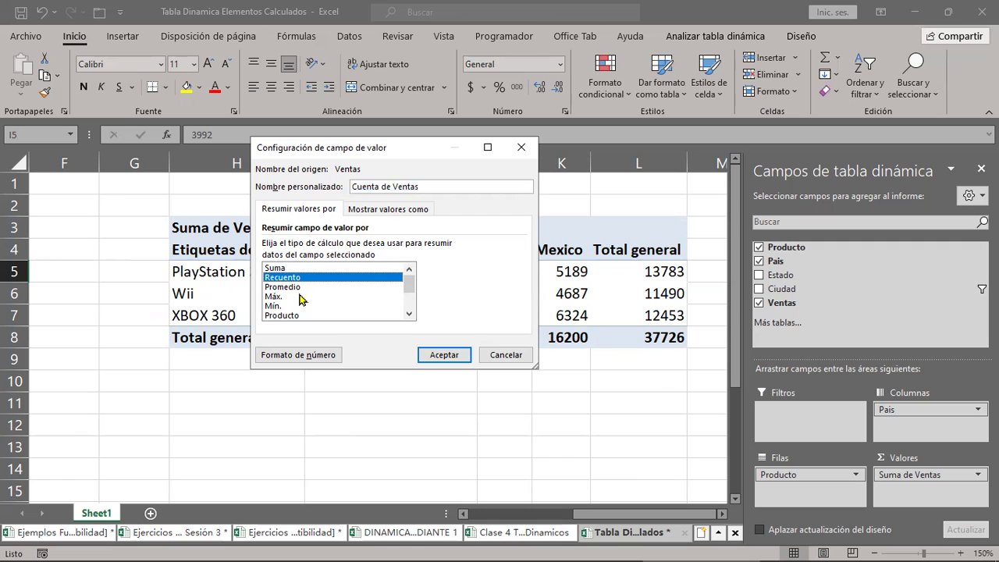
pyautogui.click(300, 288)
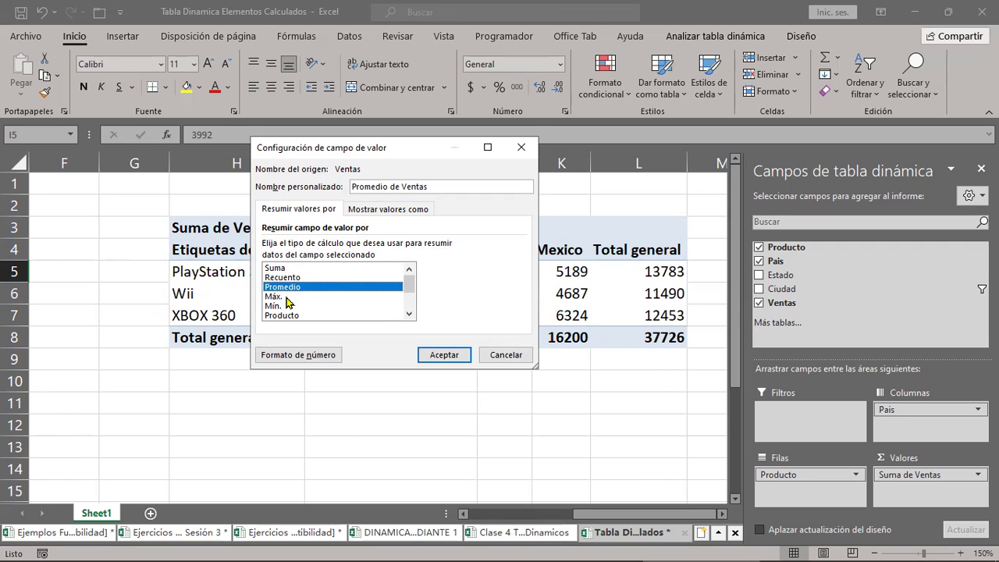
pyautogui.click(288, 300)
pyautogui.click(291, 306)
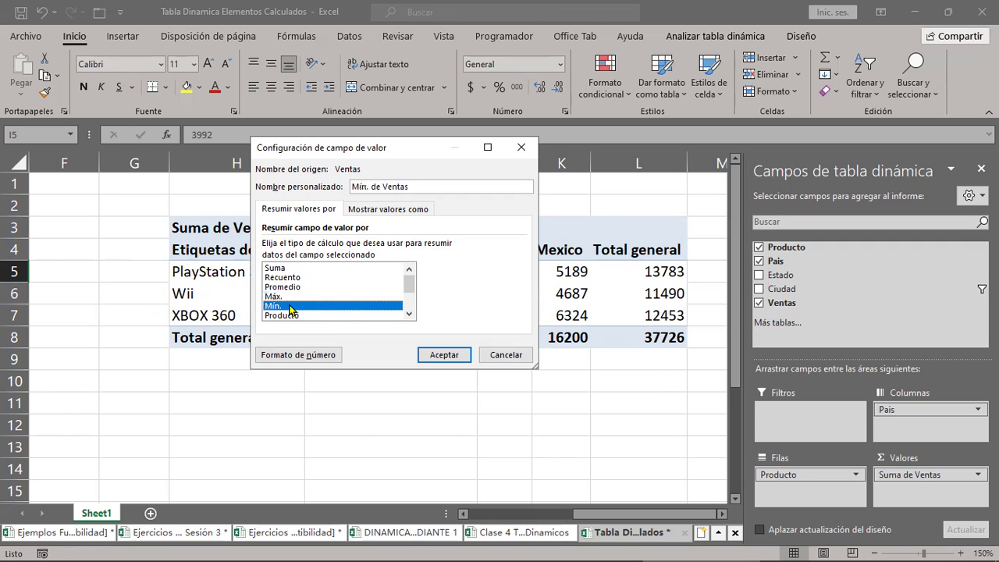
pyautogui.click(289, 298)
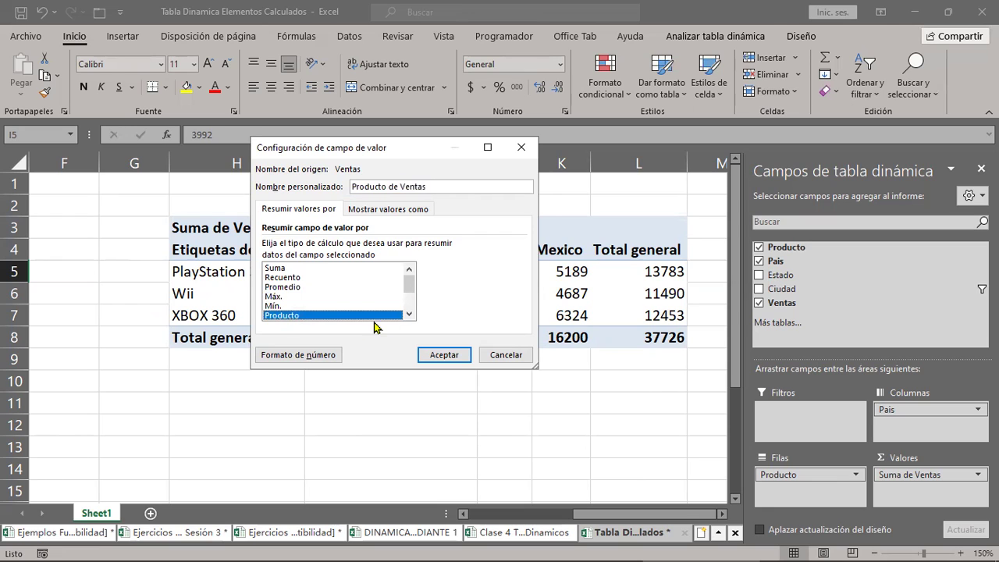
pyautogui.moveTo(411, 282); pyautogui.dragTo(399, 324)
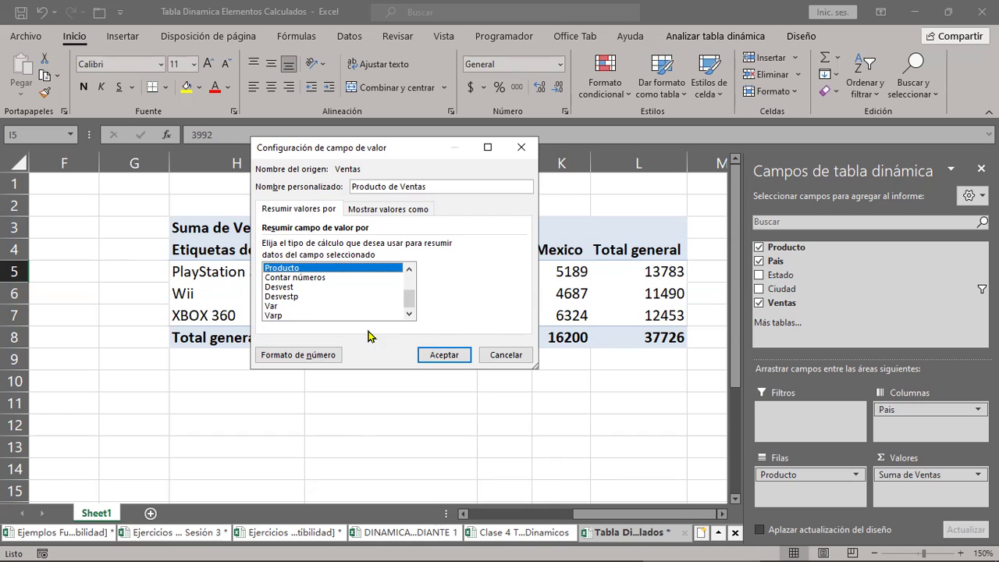
pyautogui.scroll(2, 416, 286)
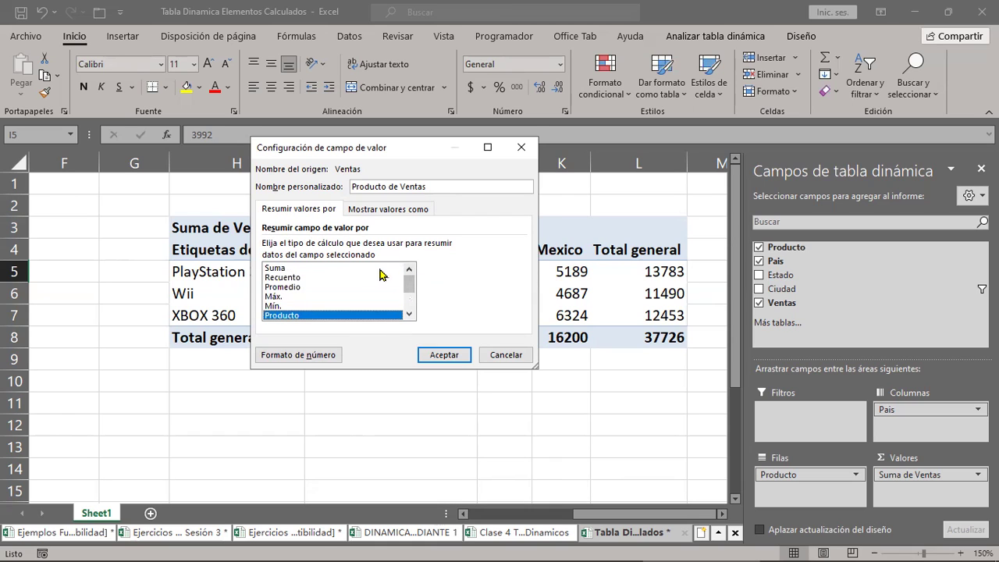
pyautogui.click(293, 269)
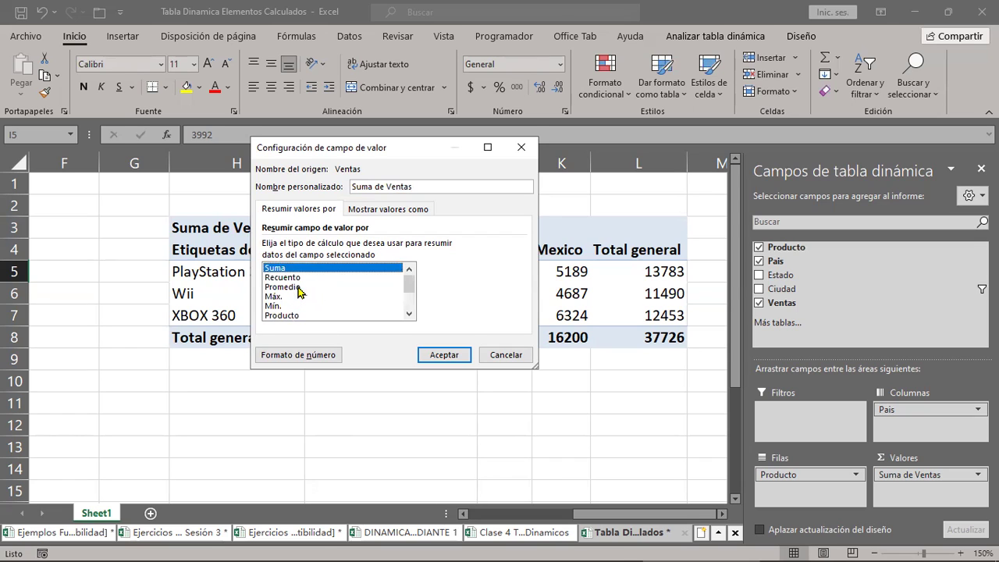
pyautogui.click(304, 288)
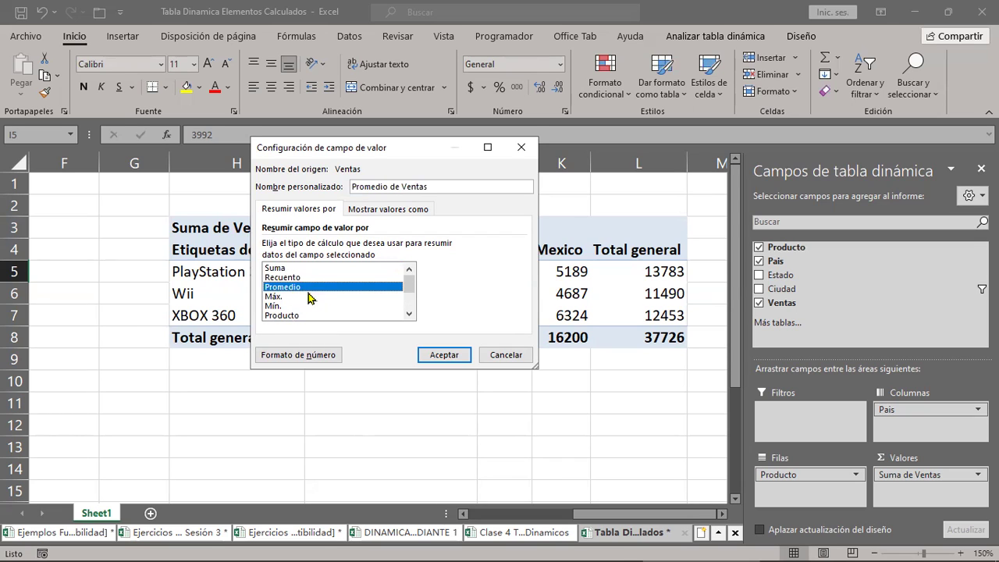
# Apply the average to the Ventas values, then select the product-by-country averages to check the status bar
pyautogui.click(441, 356)
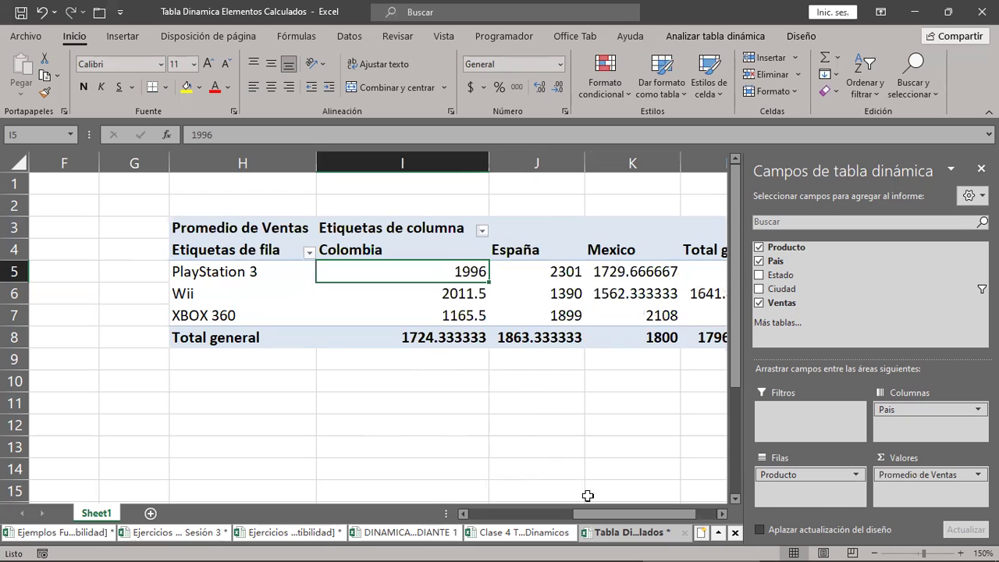
pyautogui.click(722, 513)
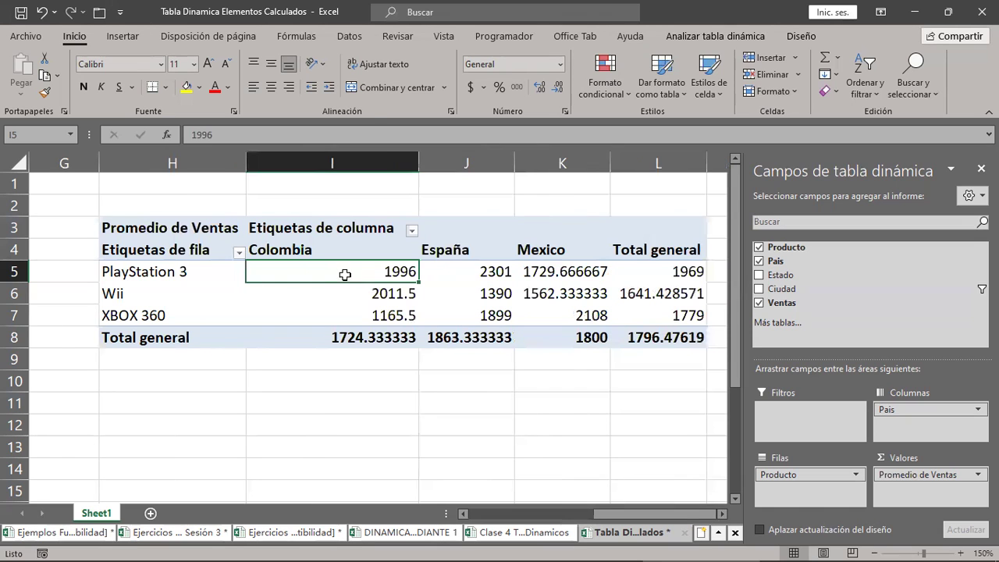
pyautogui.moveTo(332, 271)
pyautogui.mouseDown()
pyautogui.moveTo(628, 304)
pyautogui.moveTo(626, 318)
pyautogui.mouseUp()
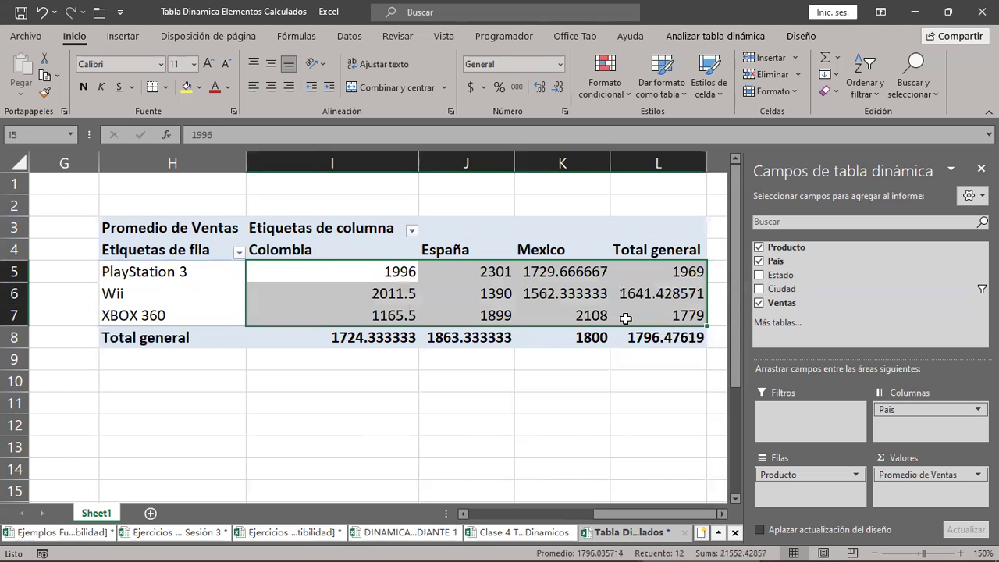
pyautogui.moveTo(337, 273)
pyautogui.moveTo(338, 273)
pyautogui.mouseDown()
pyautogui.moveTo(672, 328)
pyautogui.moveTo(669, 316)
pyautogui.mouseUp()
pyautogui.moveTo(317, 274)
pyautogui.mouseDown()
pyautogui.moveTo(528, 357)
pyautogui.moveTo(676, 337)
pyautogui.mouseUp()
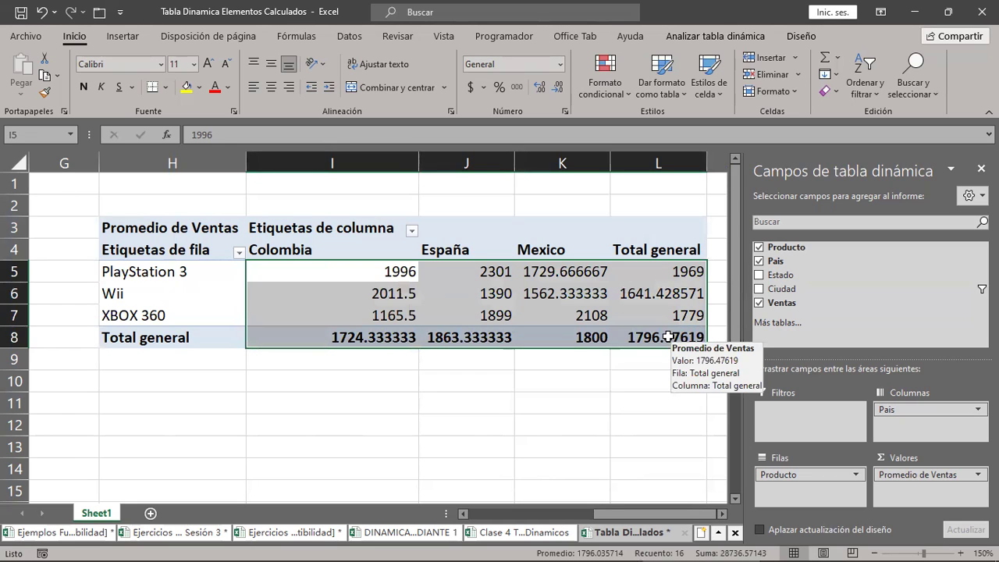
pyautogui.click(328, 276)
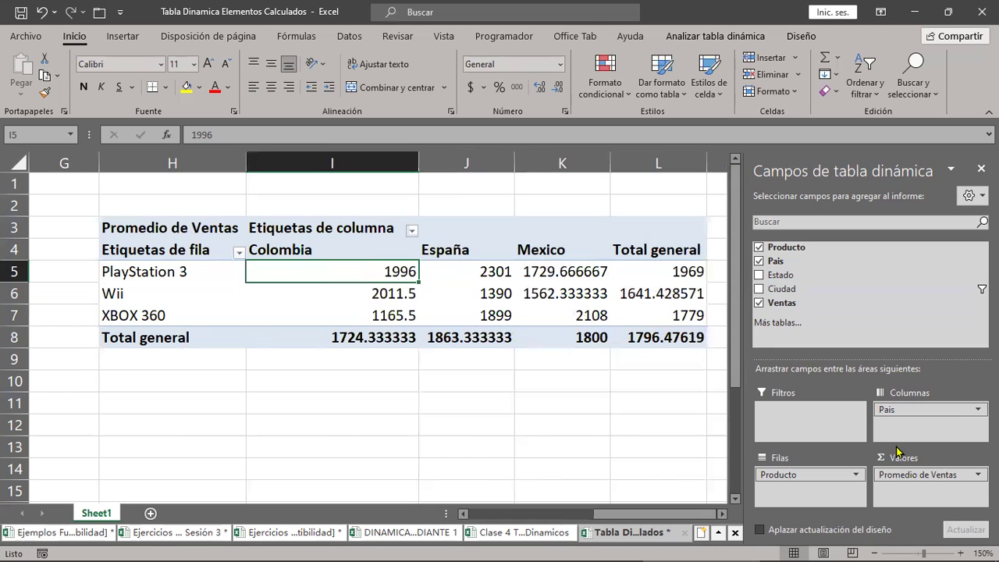
# Change the Promedio de Ventas field's summary calculation to Máx. in its value field settings
pyautogui.click(973, 473)
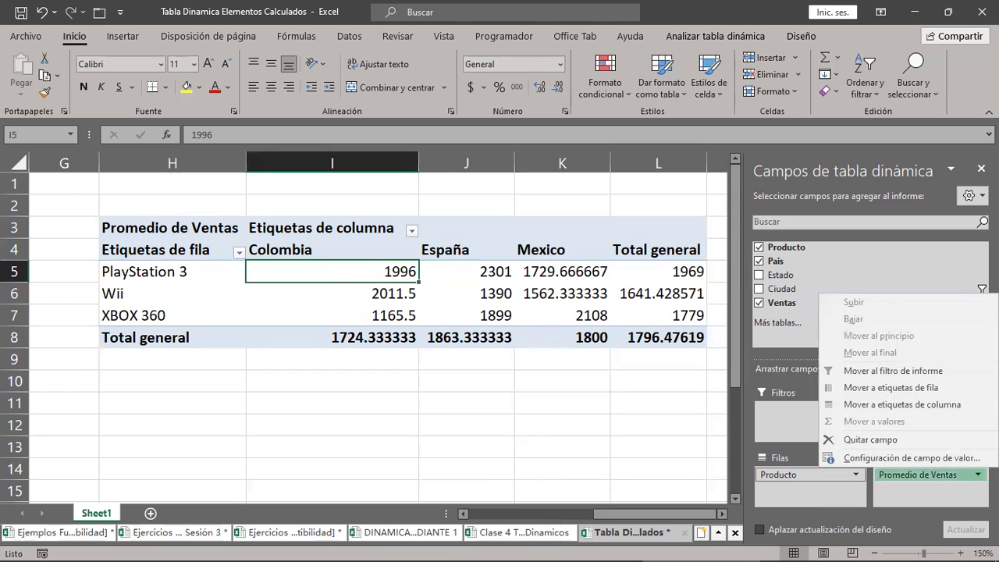
pyautogui.click(896, 461)
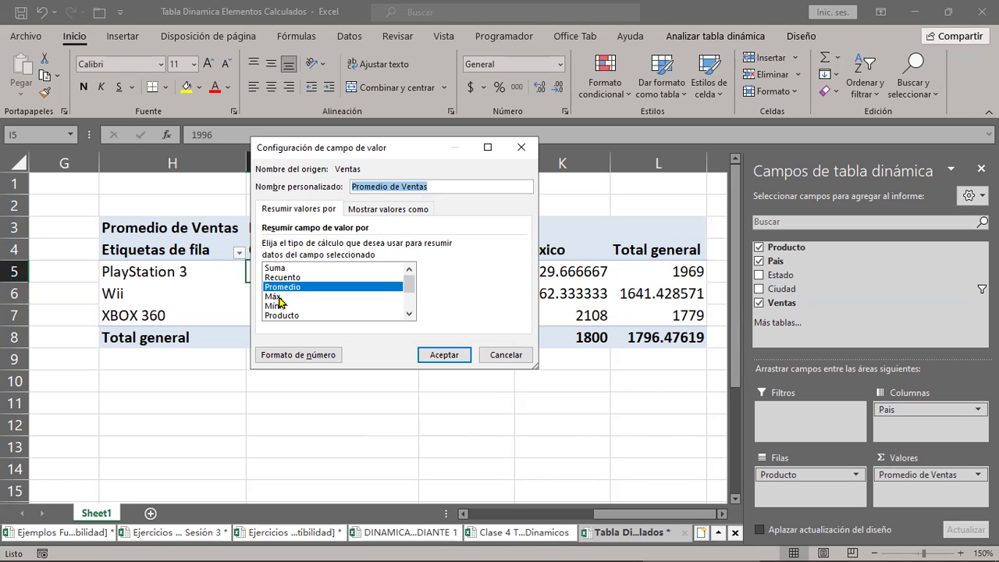
pyautogui.click(278, 297)
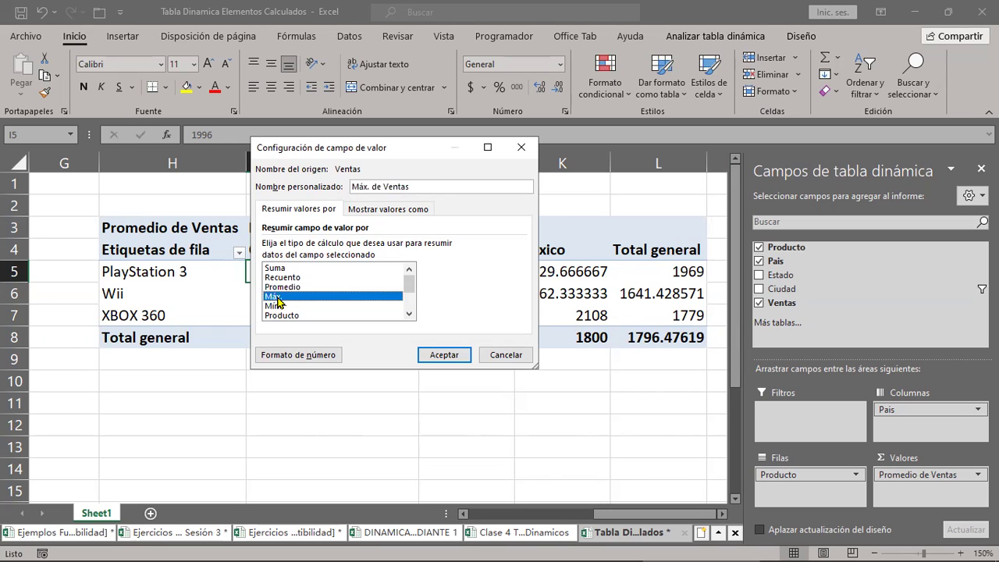
pyautogui.click(434, 353)
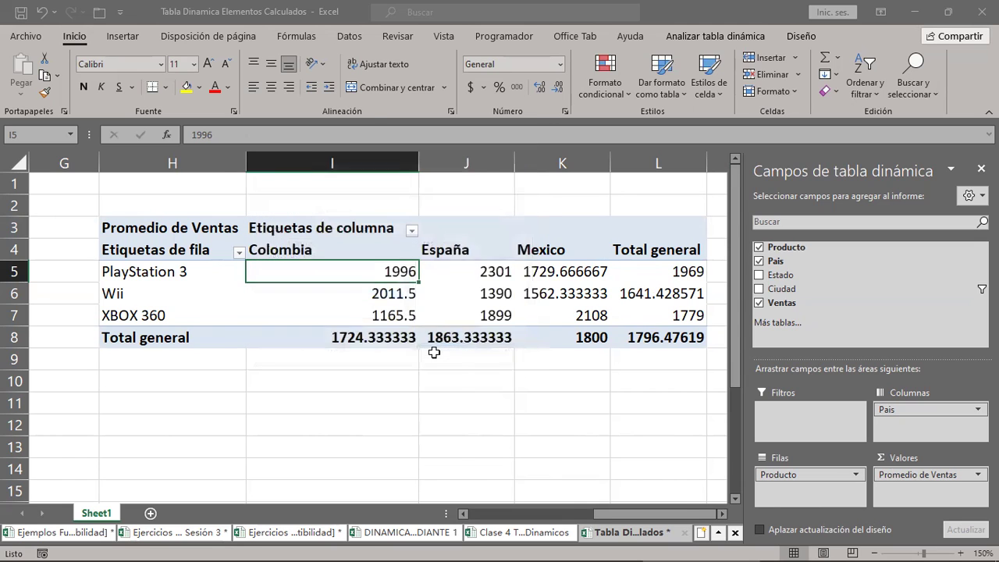